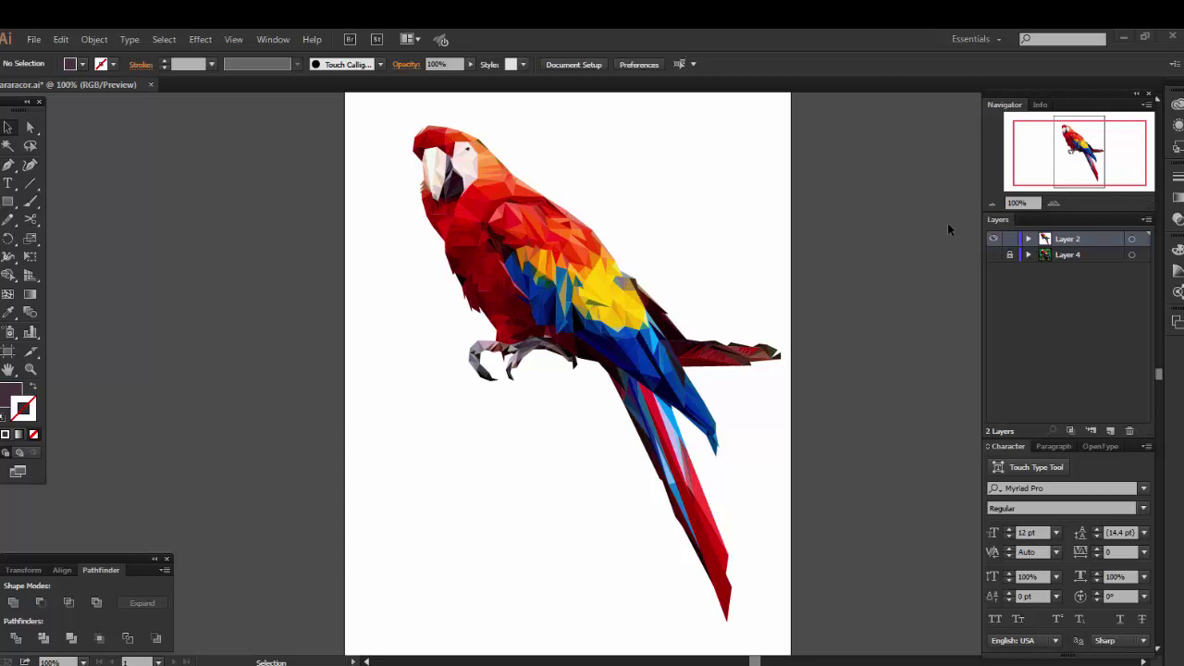
Toggle the low-poly parrot and jungle photo layers to compare them, leaving both visible.
click(993, 254)
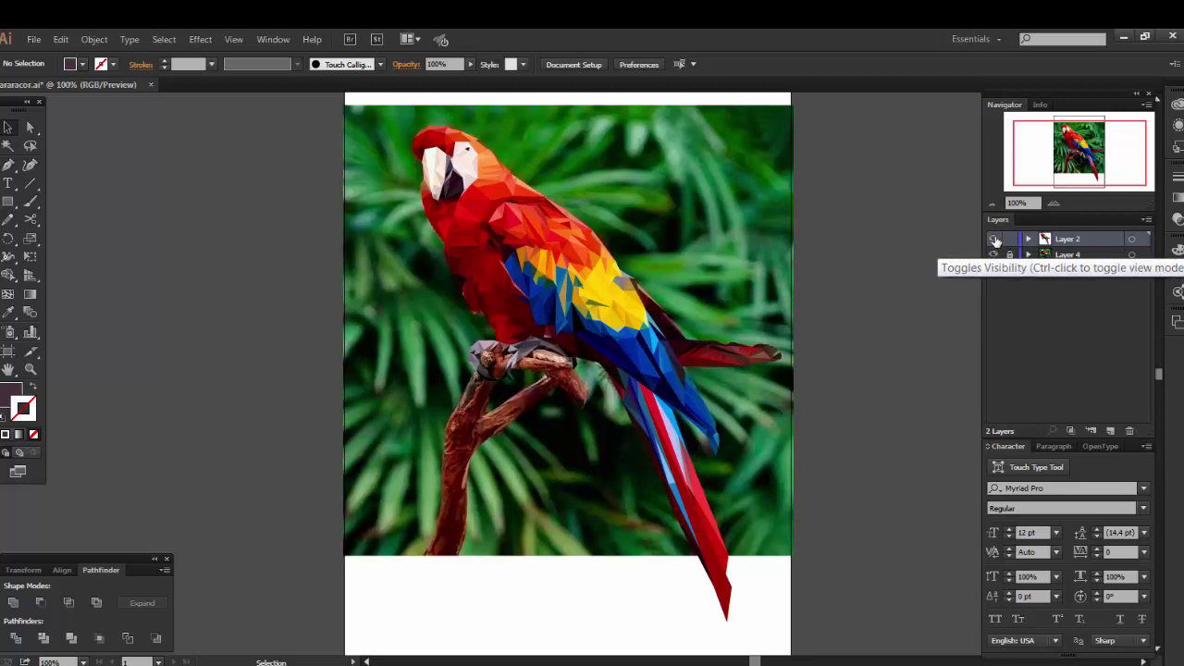
click(996, 240)
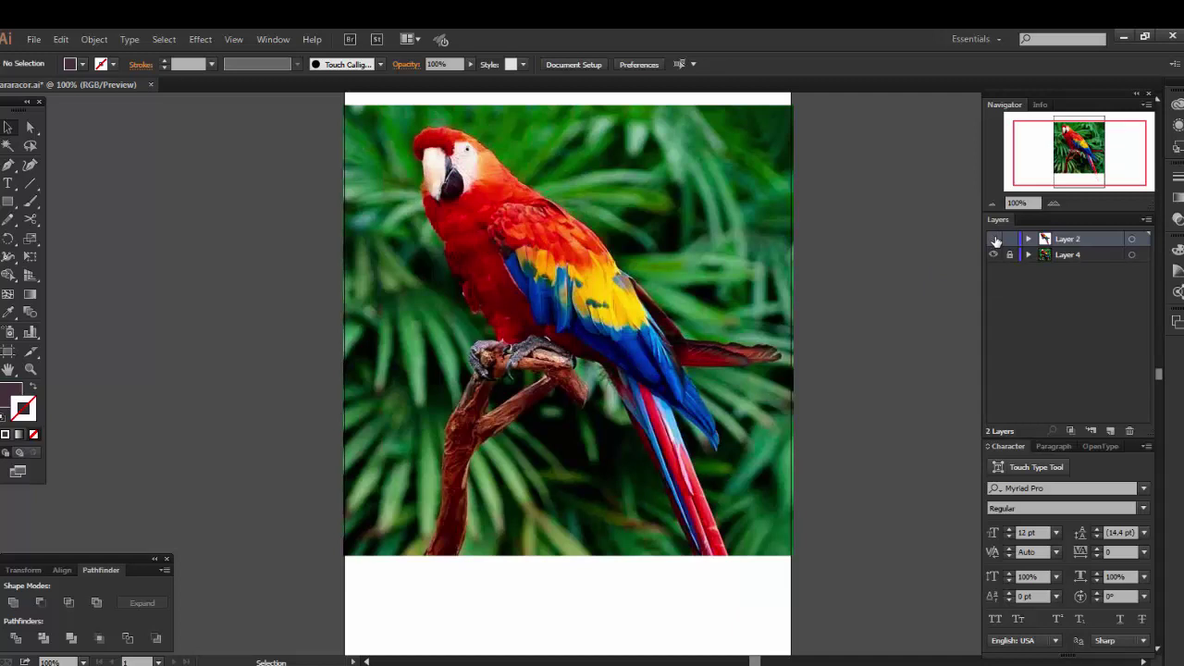
click(996, 240)
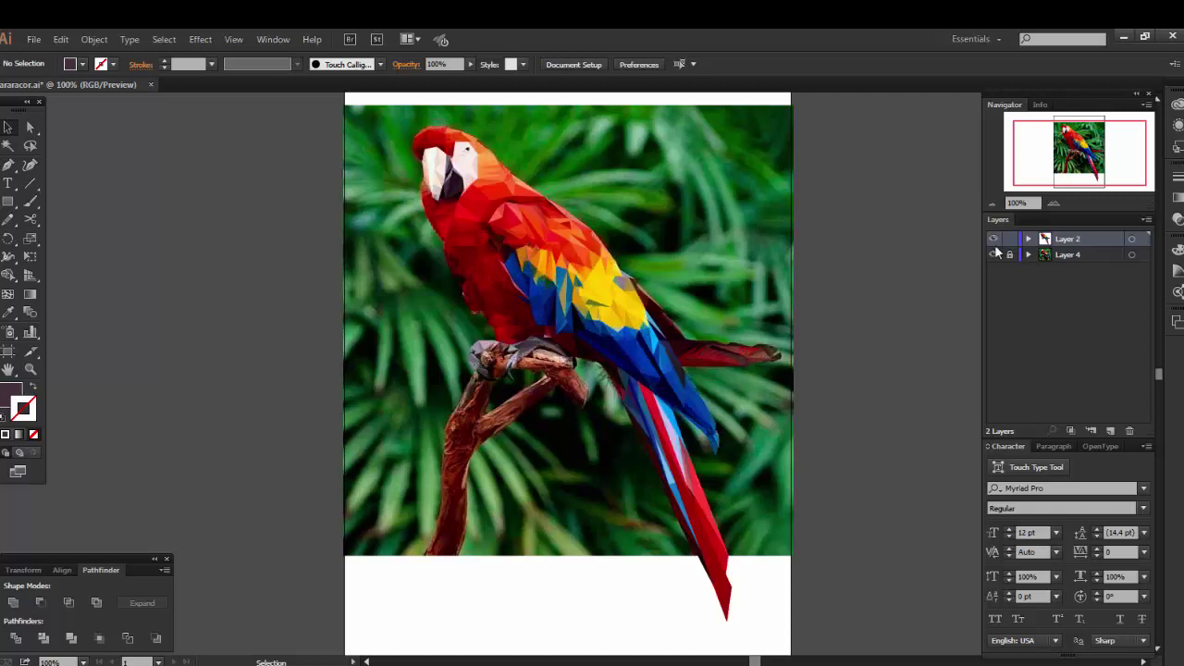
click(995, 256)
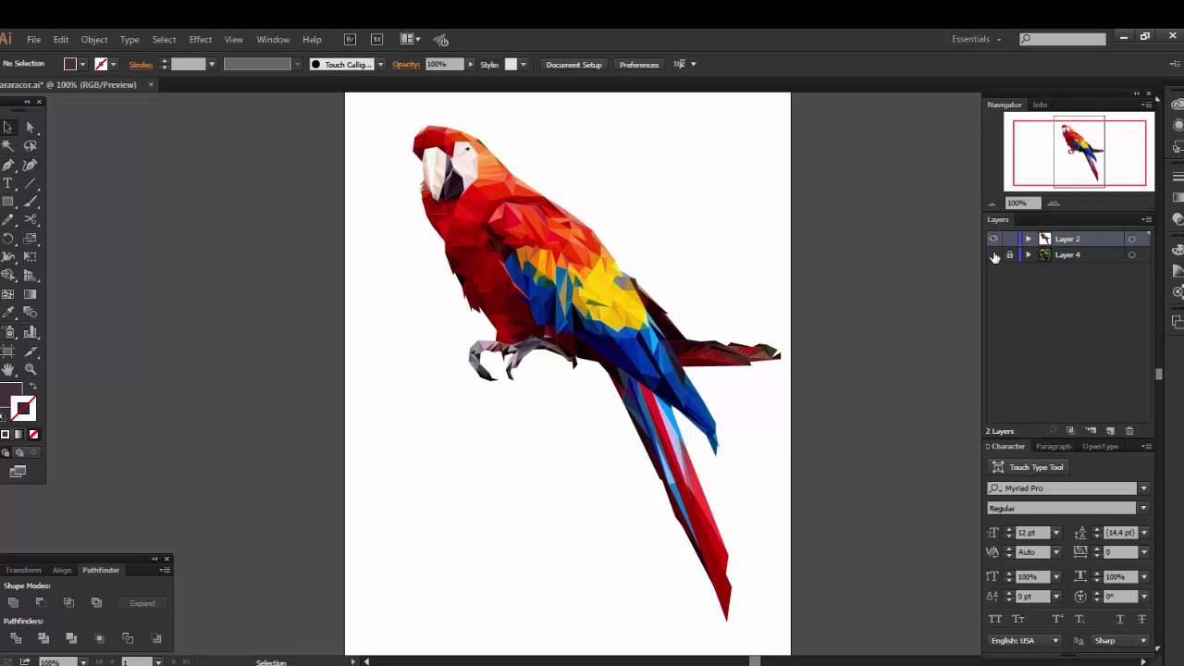
click(995, 255)
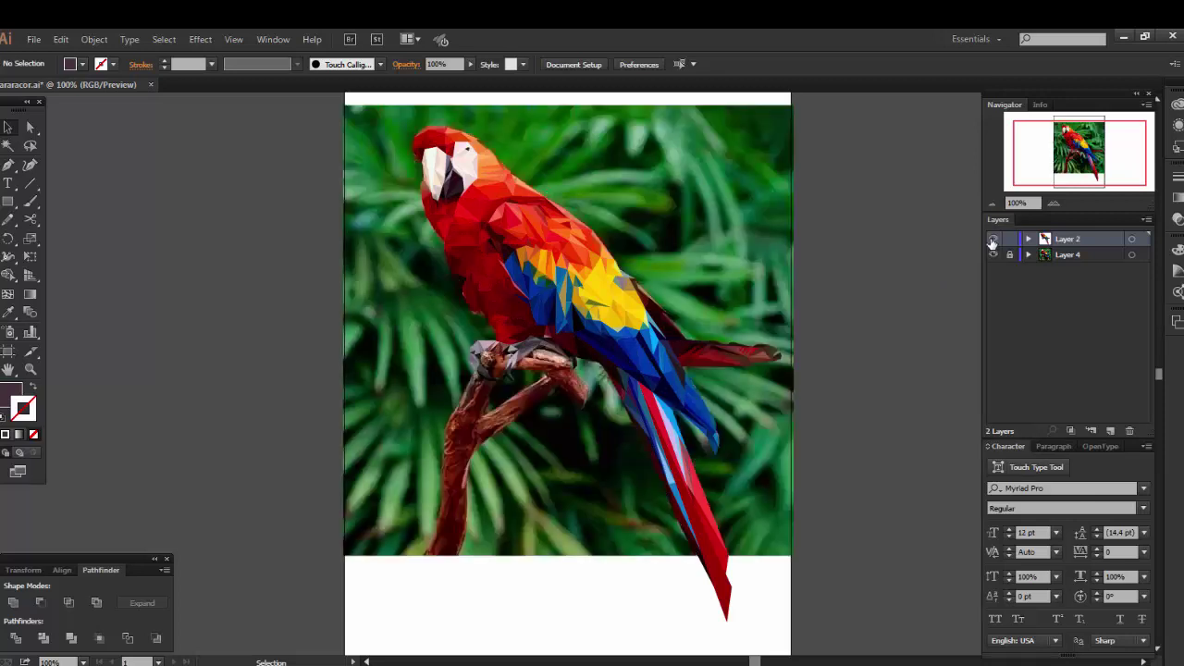
click(993, 240)
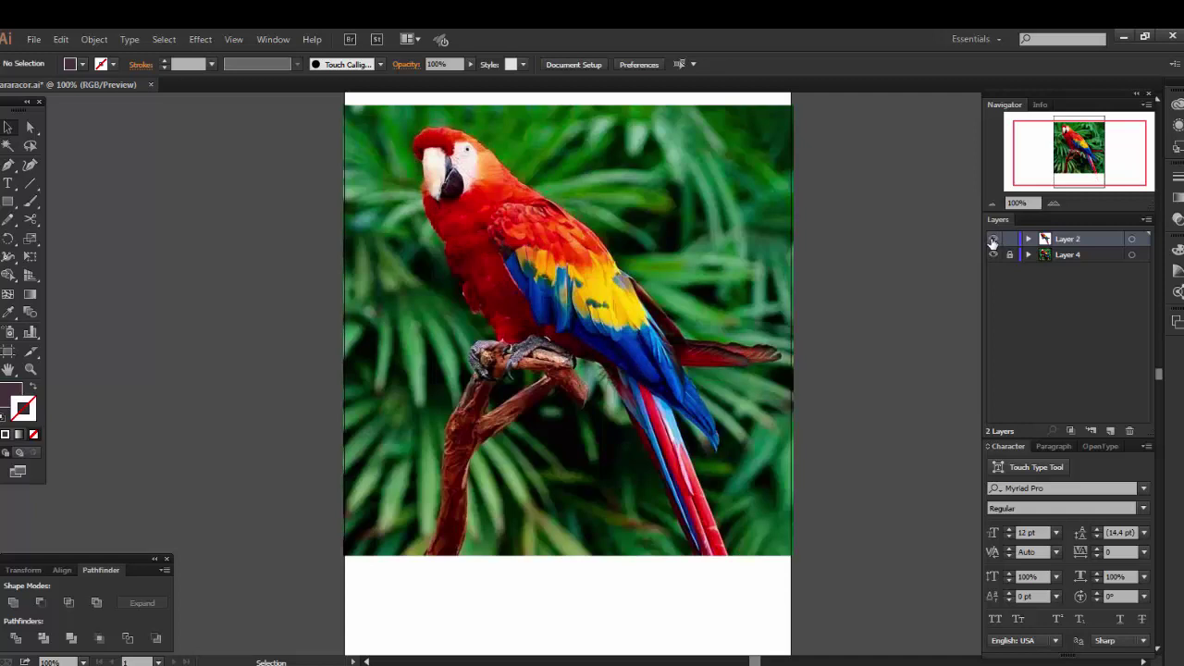
click(992, 240)
click(992, 240)
click(993, 240)
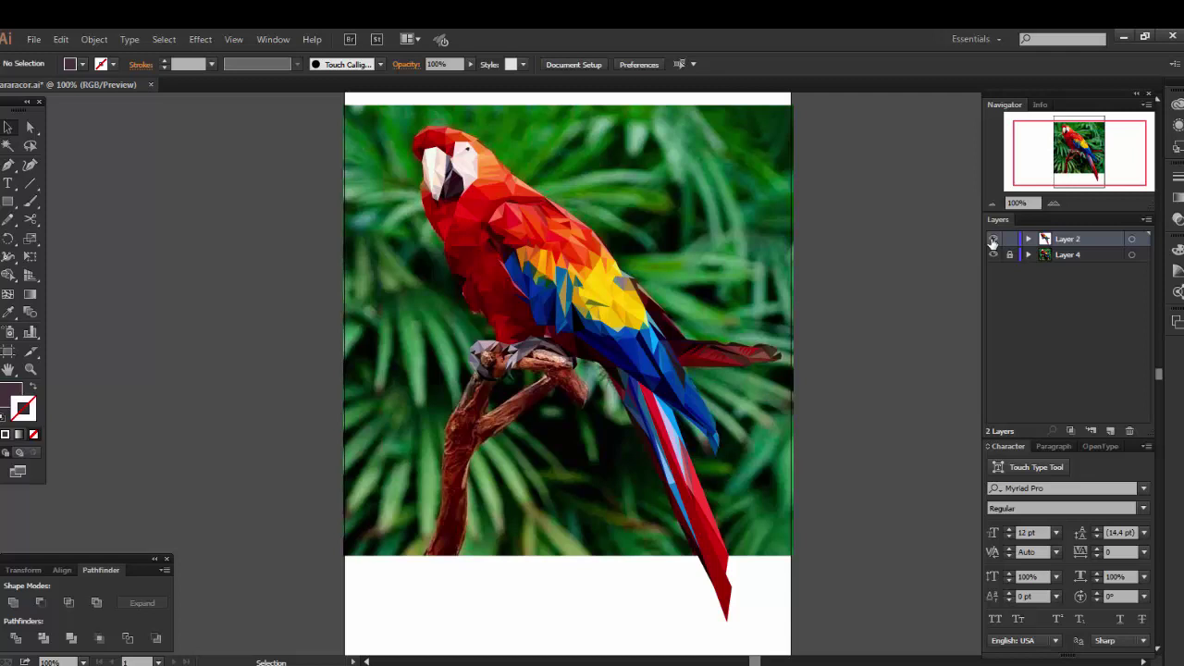
click(993, 240)
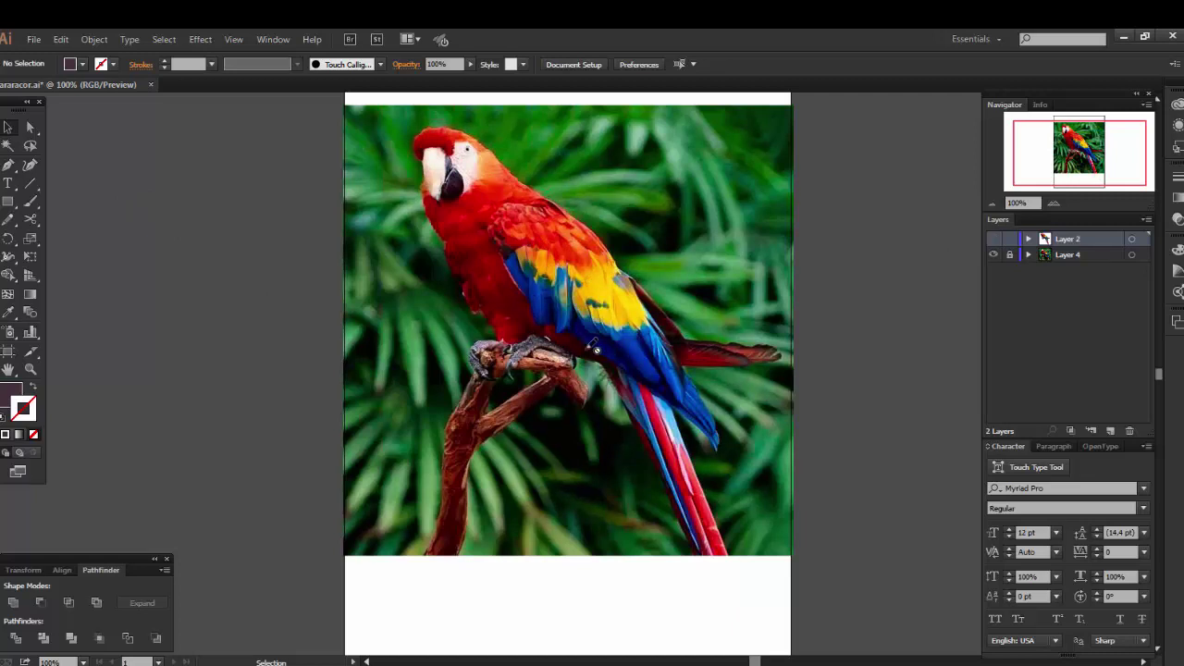
click(995, 240)
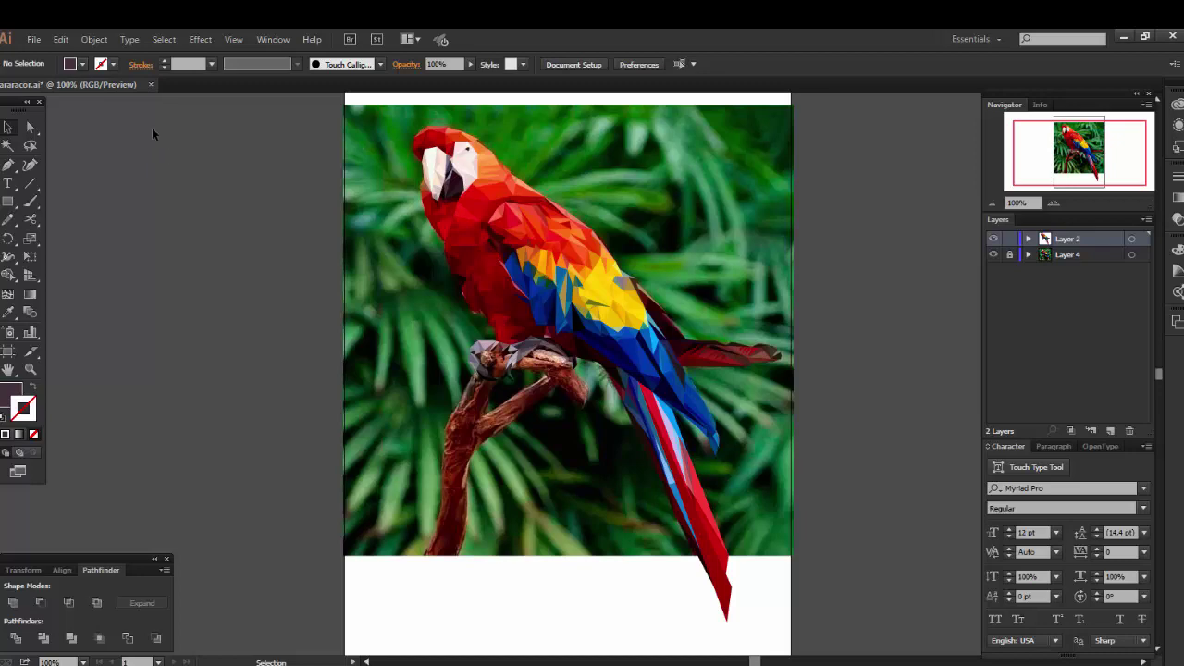
Open foto.jpg from the Poligonal folder and zoom the view to 150%.
click(34, 39)
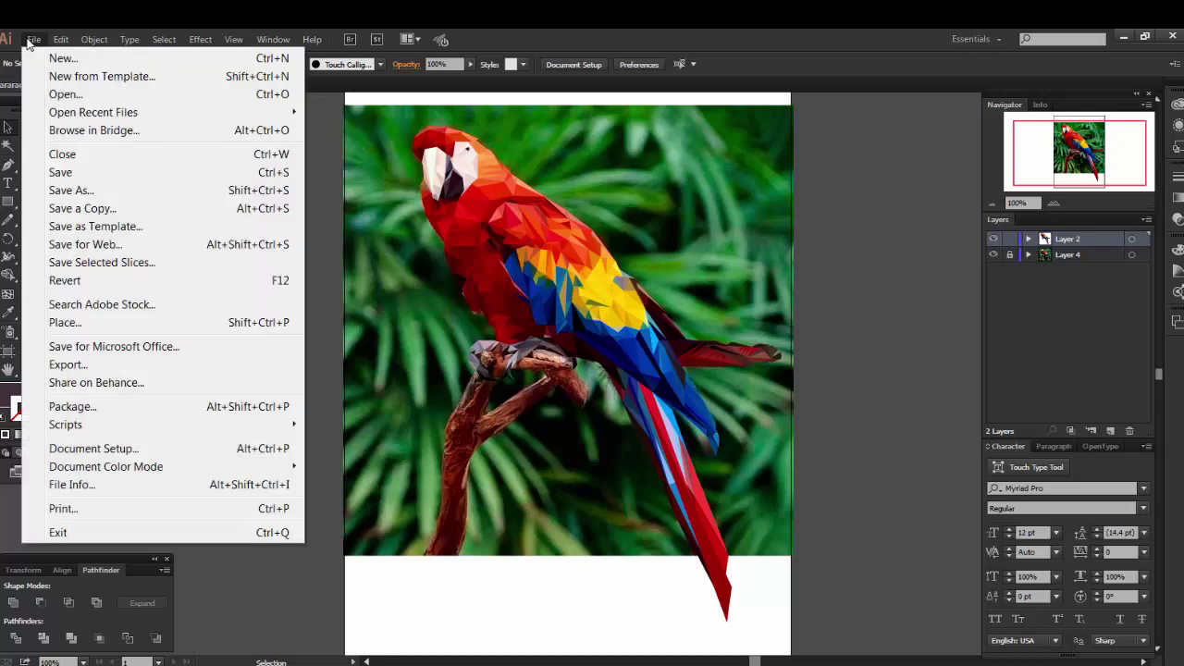
click(65, 94)
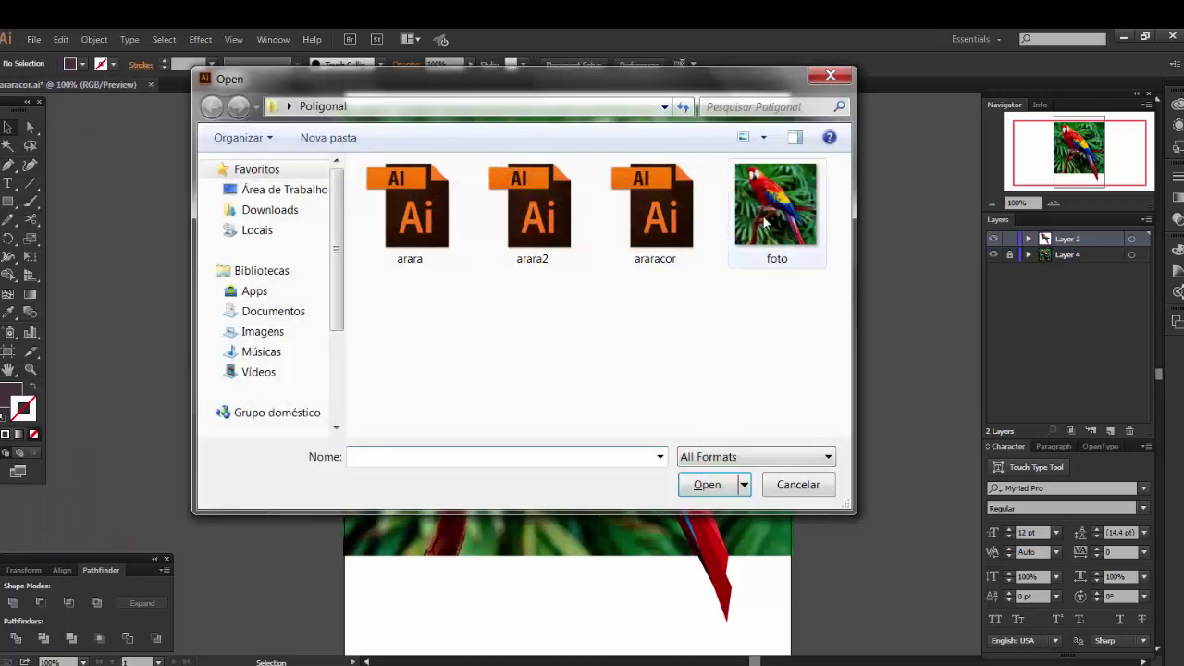
double_click(768, 214)
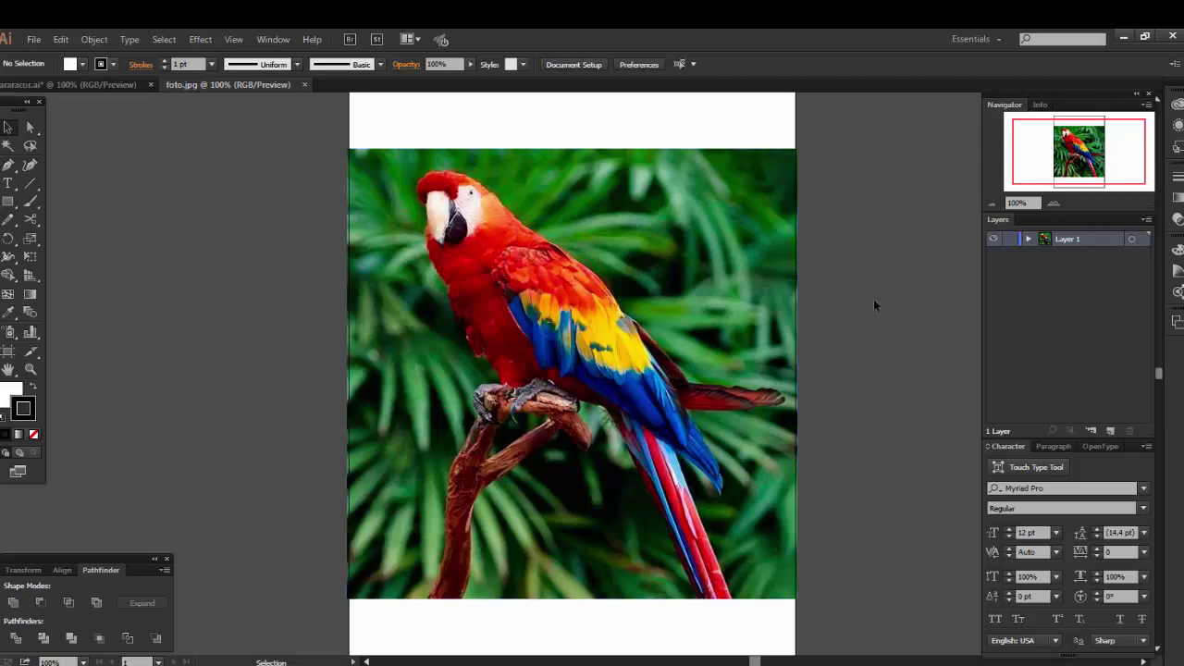
click(990, 207)
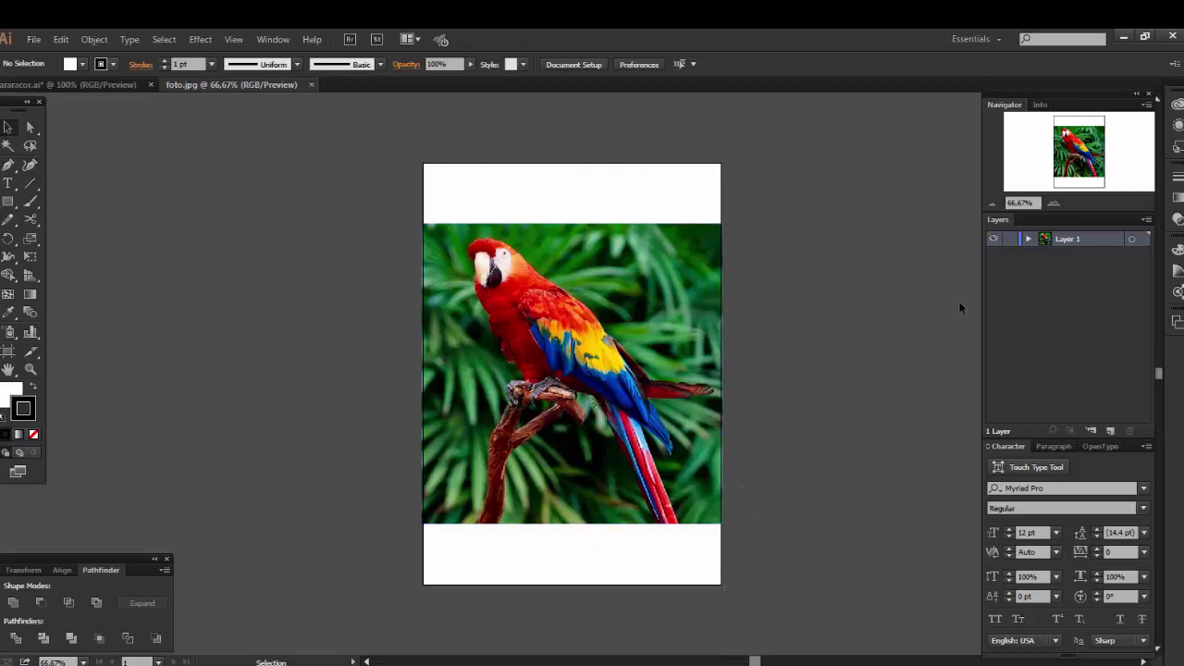
double_click(1052, 204)
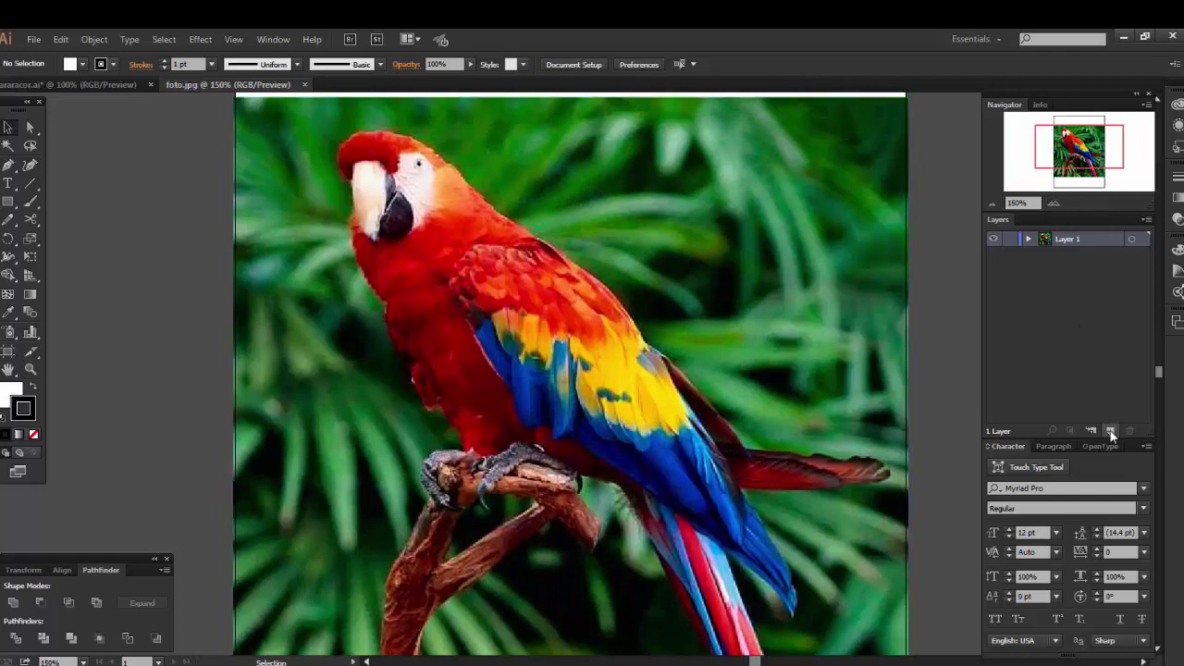
Add a new layer and draw a rectangle covering the whole photo.
click(1110, 431)
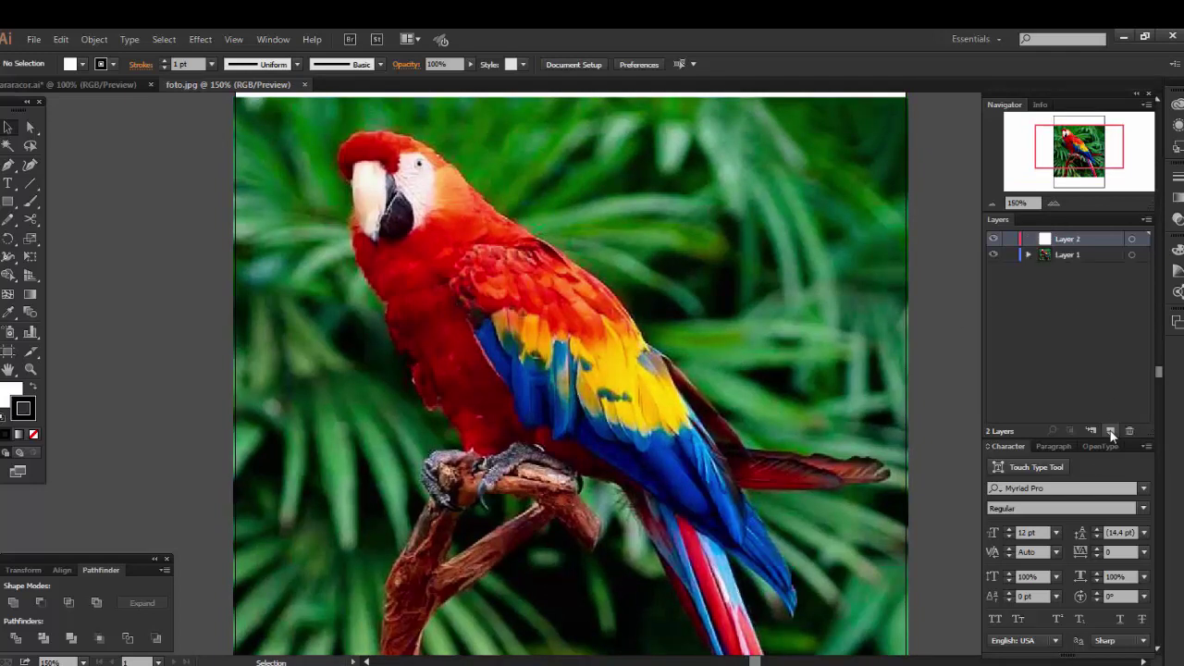
click(8, 313)
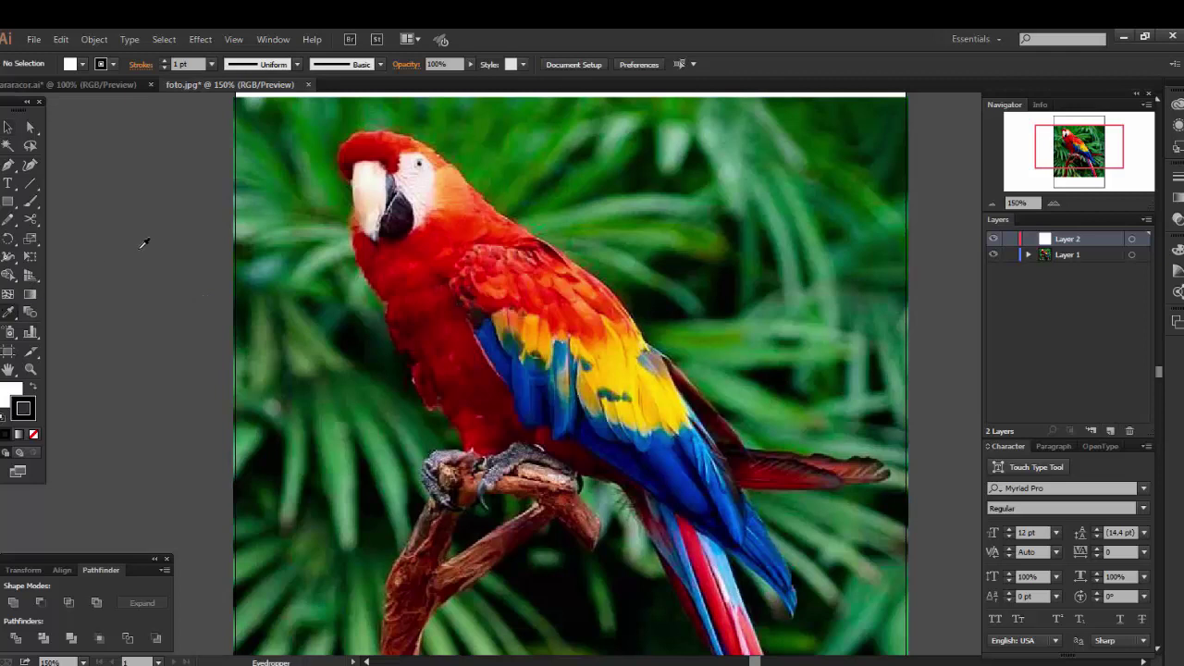
click(146, 244)
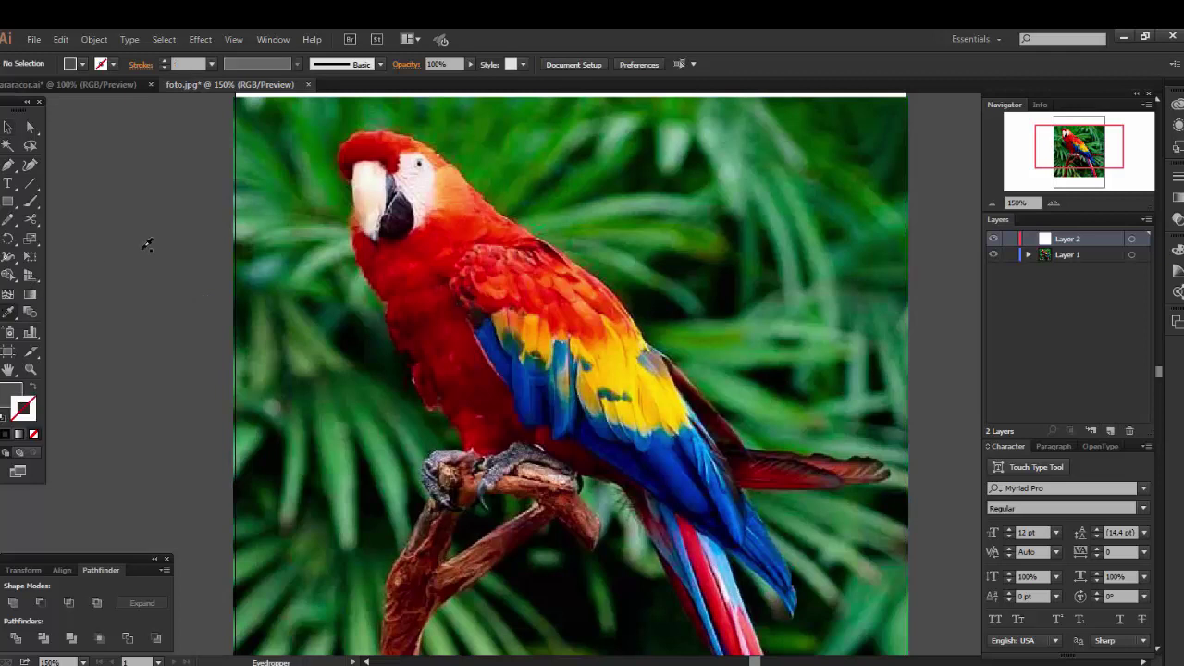
click(7, 202)
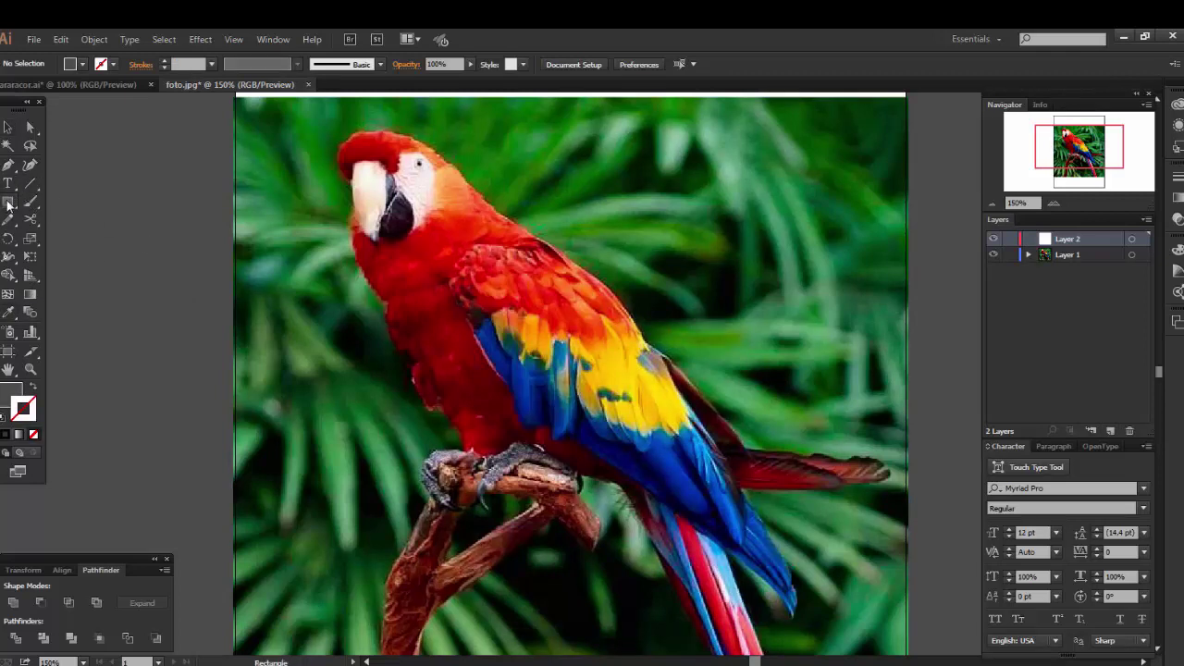
click(991, 203)
click(991, 203)
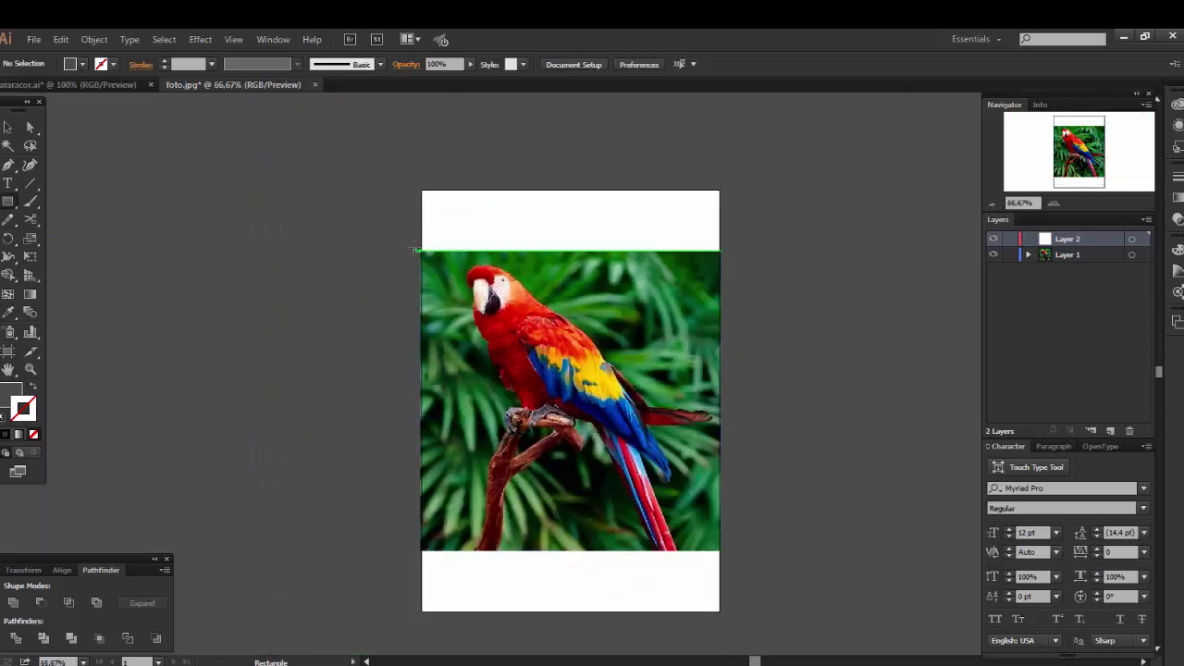
mouse_move(416, 249)
mouse_down()
mouse_move(735, 591)
mouse_move(721, 588)
mouse_up()
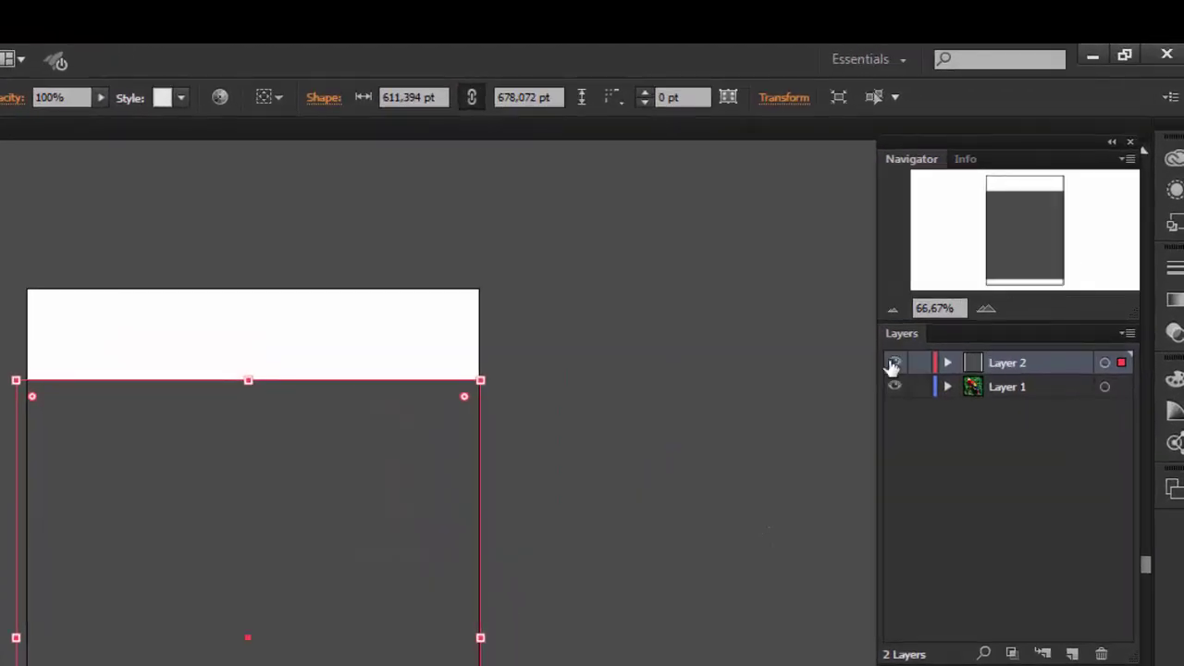
Hide the grey Layer 2, add Layer 3, lock the photo layer and zoom to 200%.
click(894, 362)
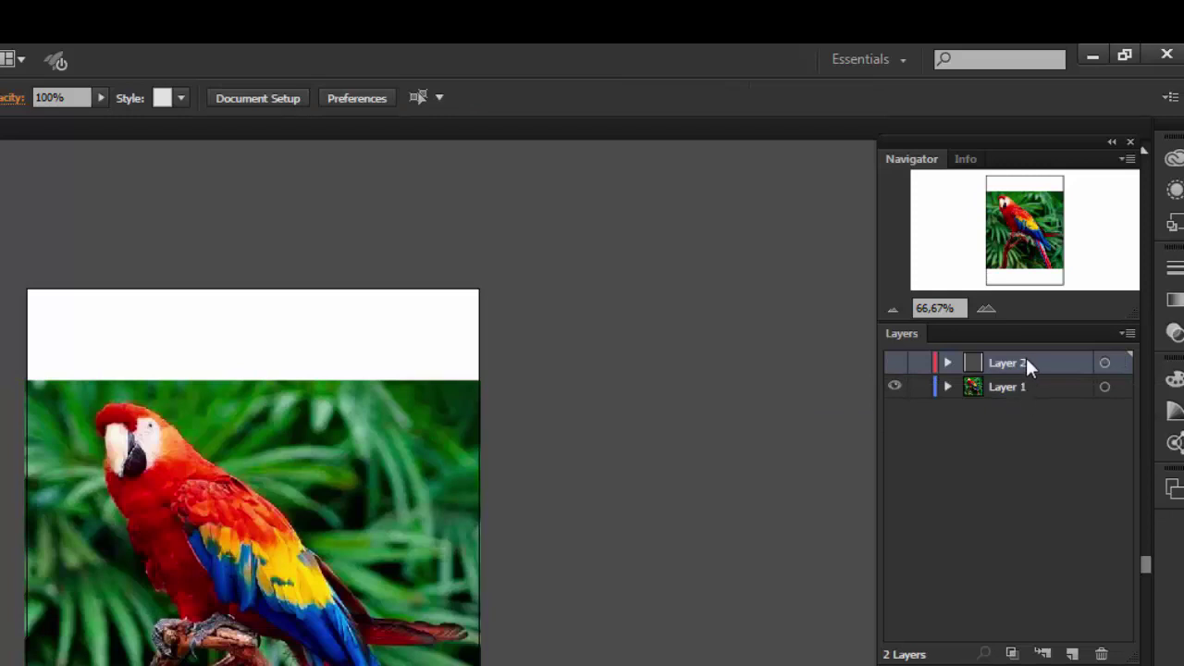
click(1071, 654)
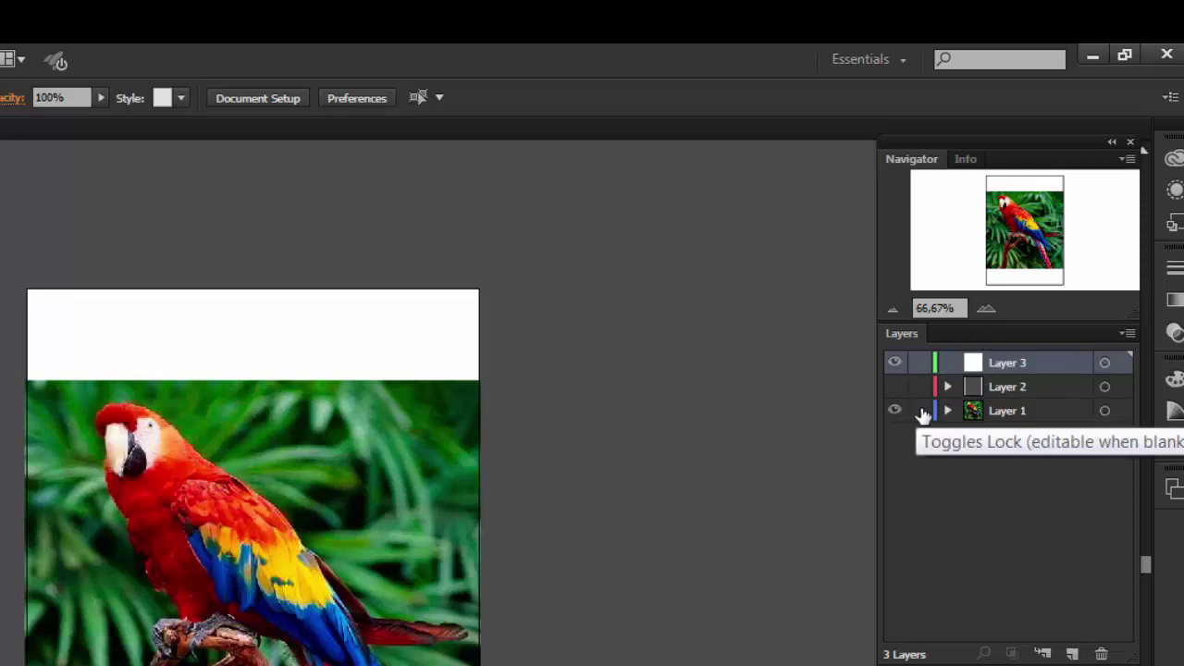
click(922, 415)
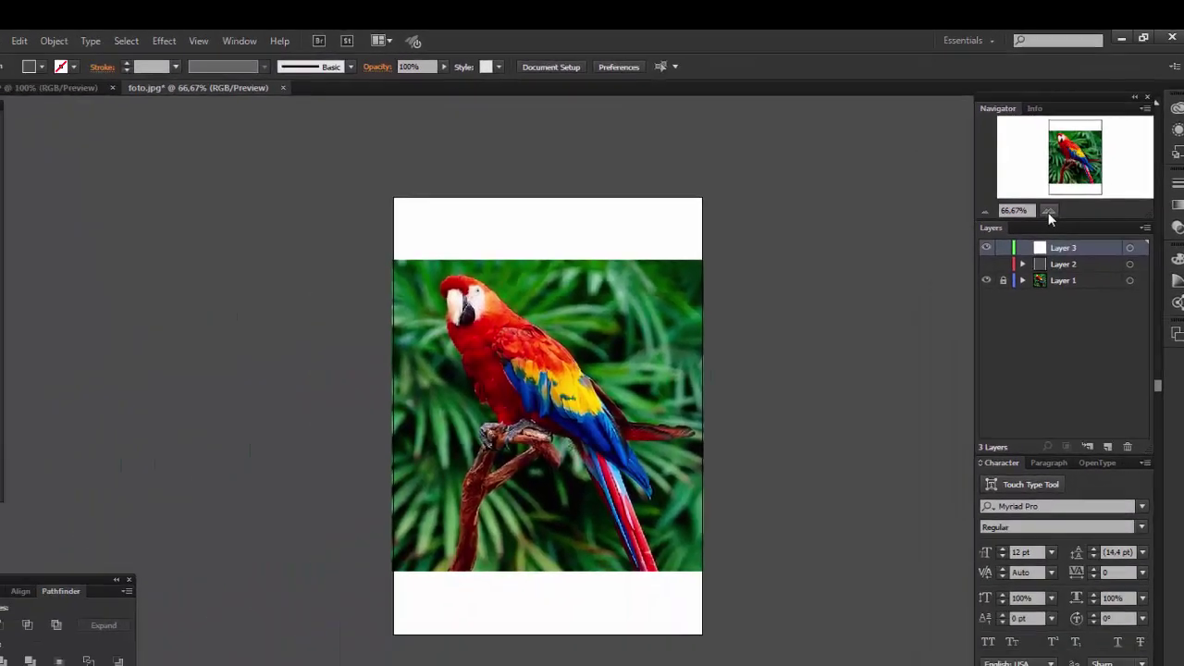
click(1051, 204)
click(1052, 204)
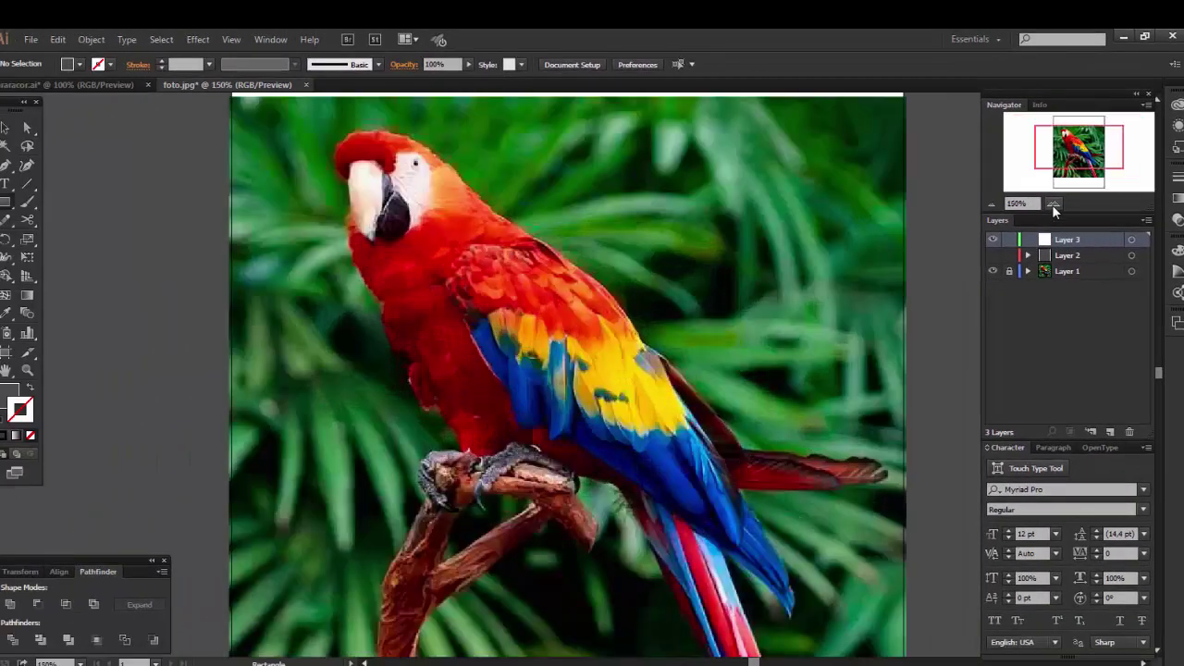
click(1051, 205)
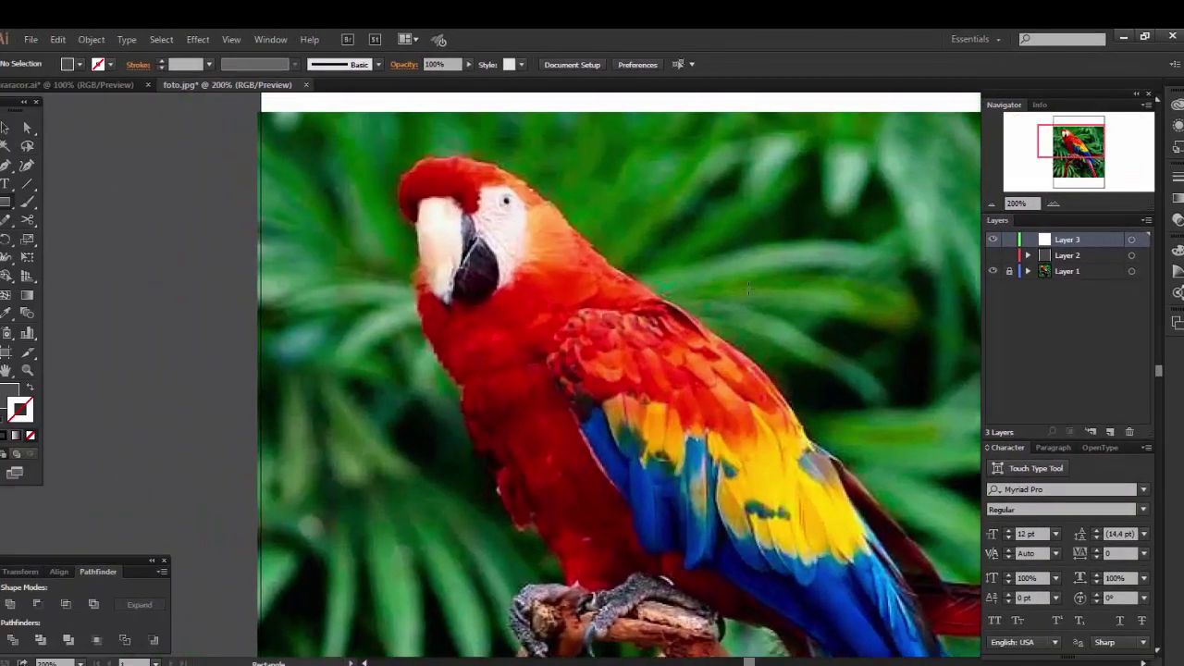
click(993, 256)
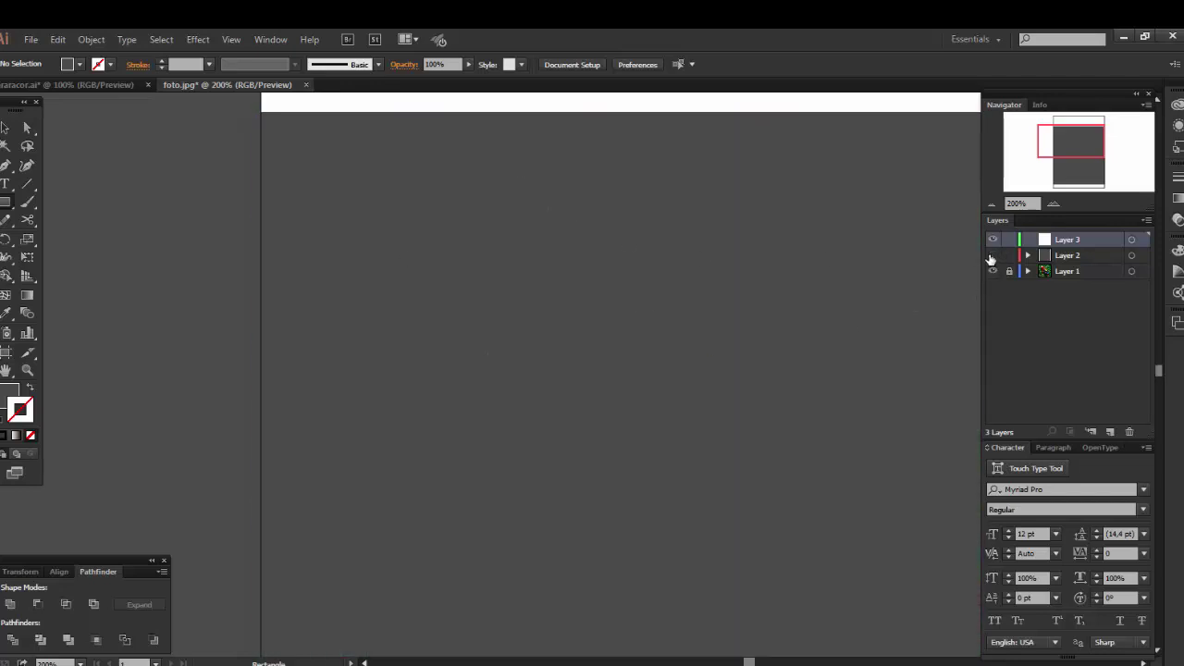
click(993, 255)
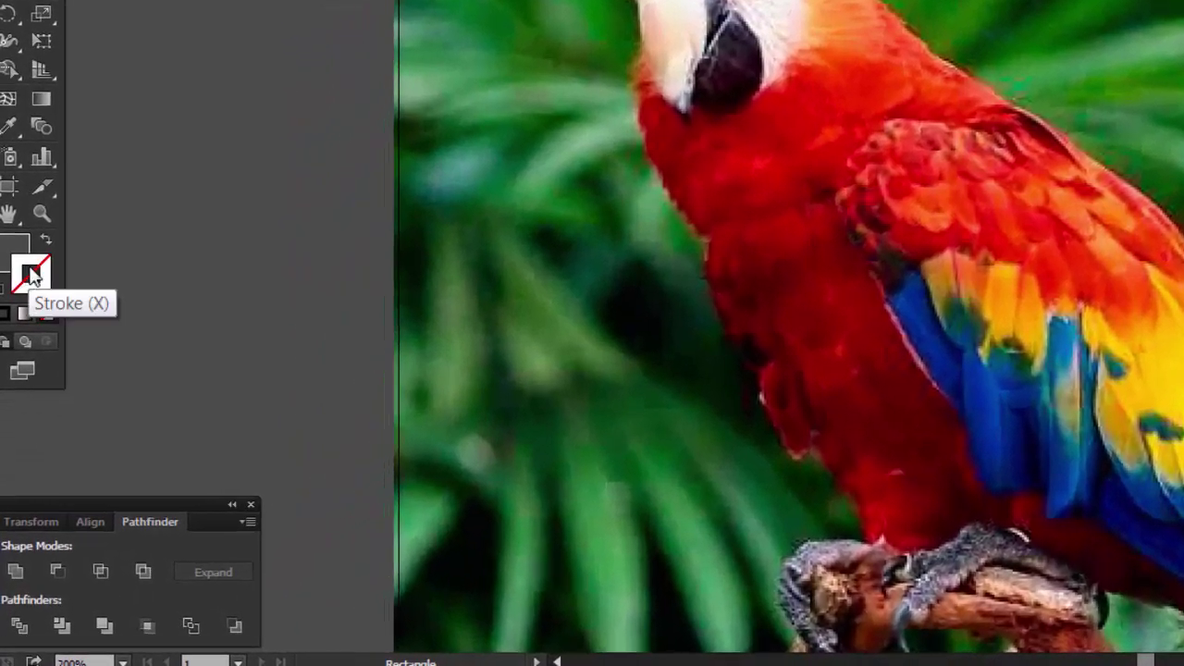
Swap fill and stroke and set the stroke colour to near-white.
click(16, 251)
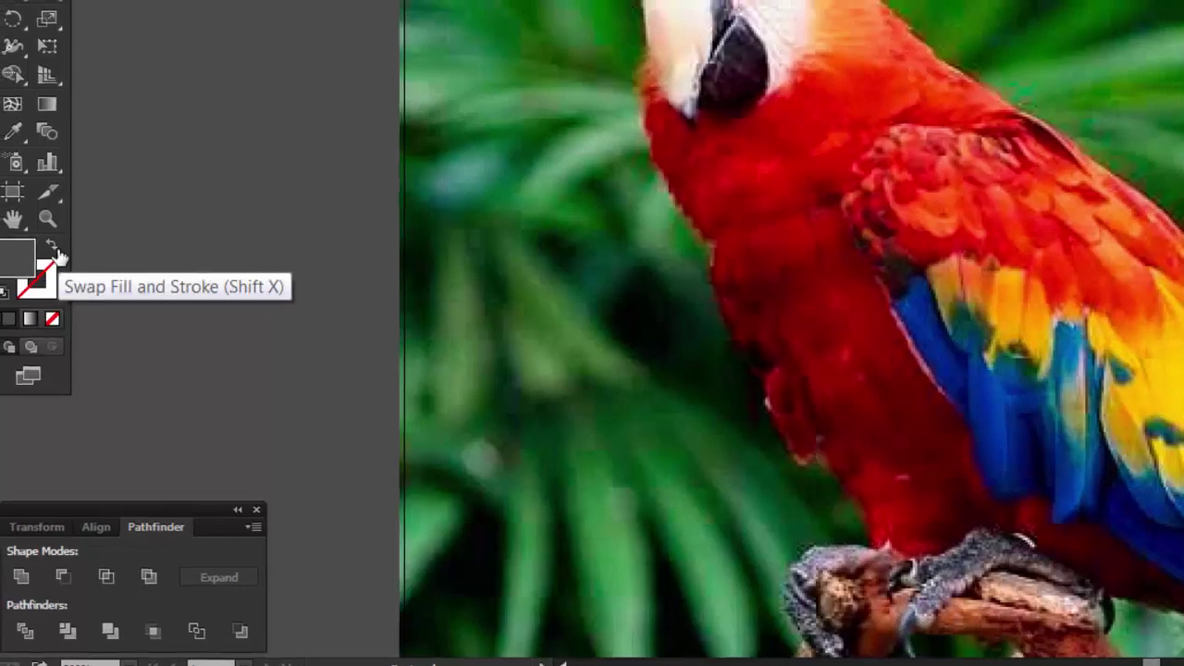
click(63, 262)
click(63, 303)
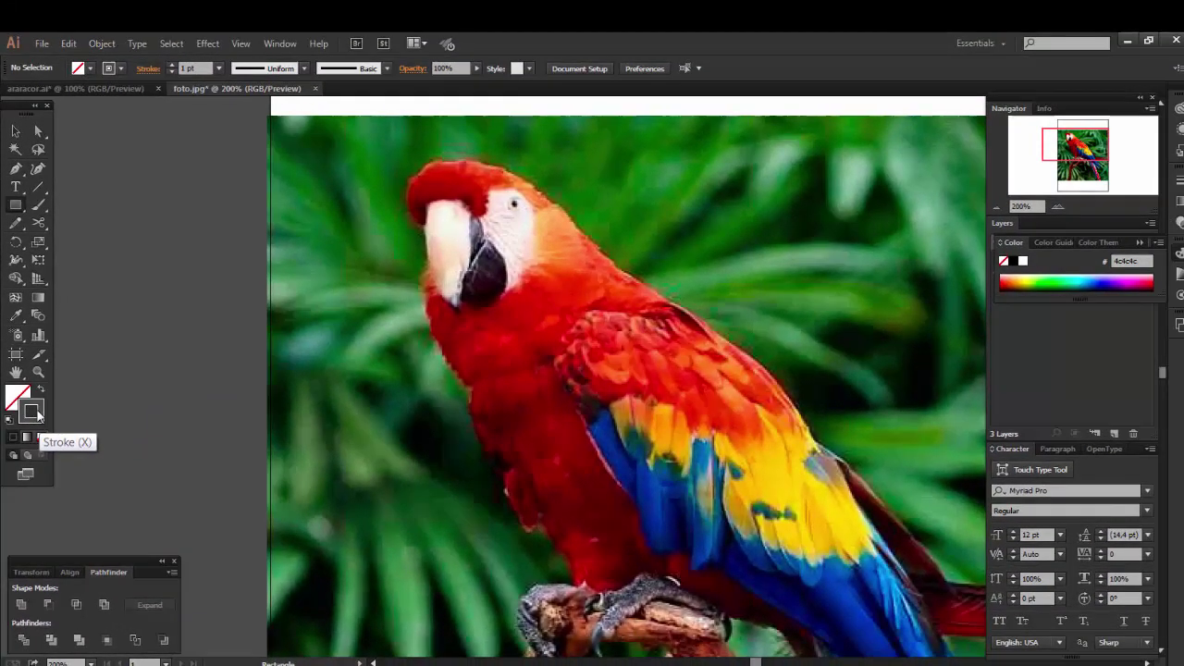
double_click(37, 416)
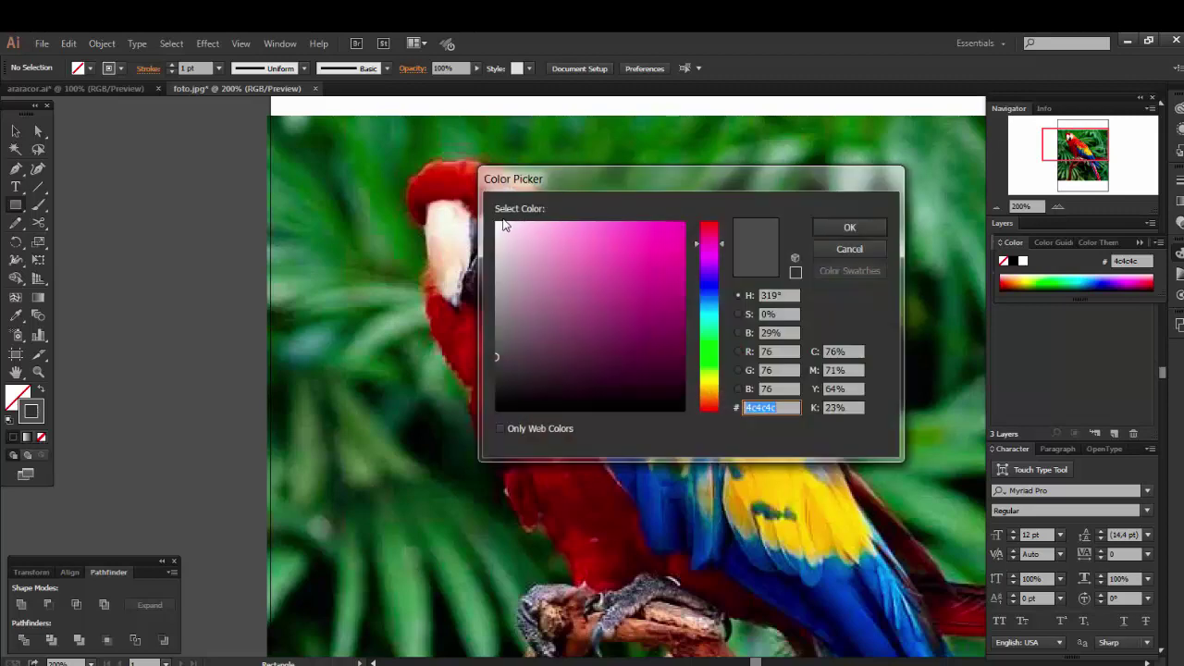
click(498, 223)
click(833, 224)
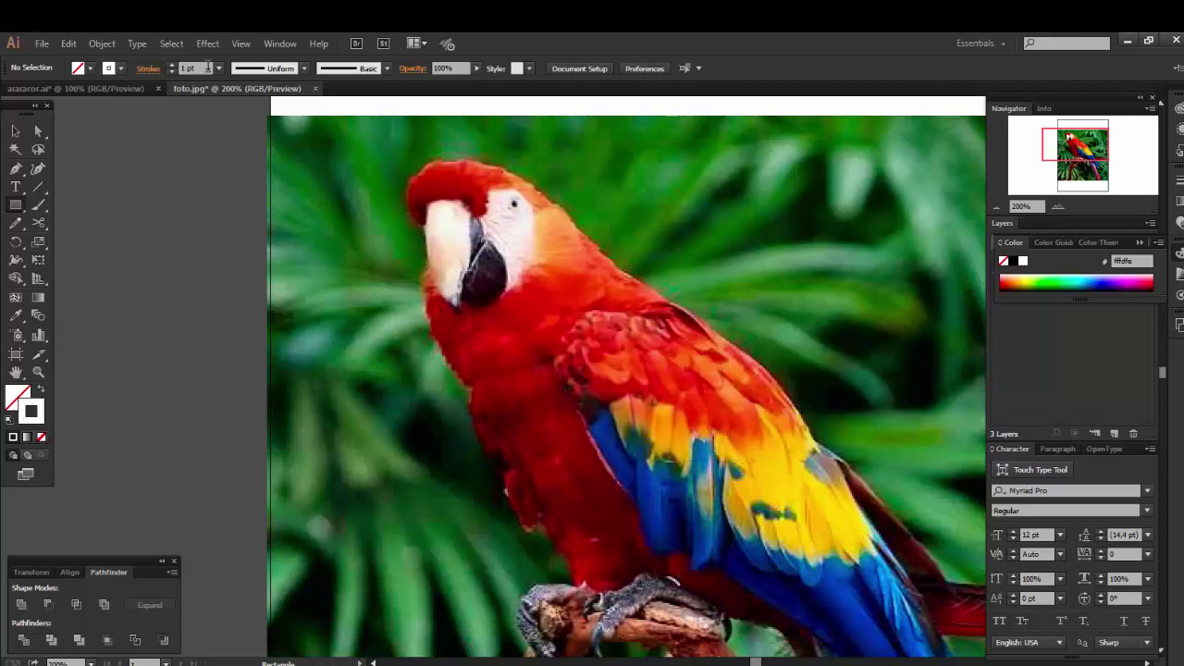
Set stroke weight to 0.25 pt, expand the Layers list, and frame the head at 300%.
click(175, 70)
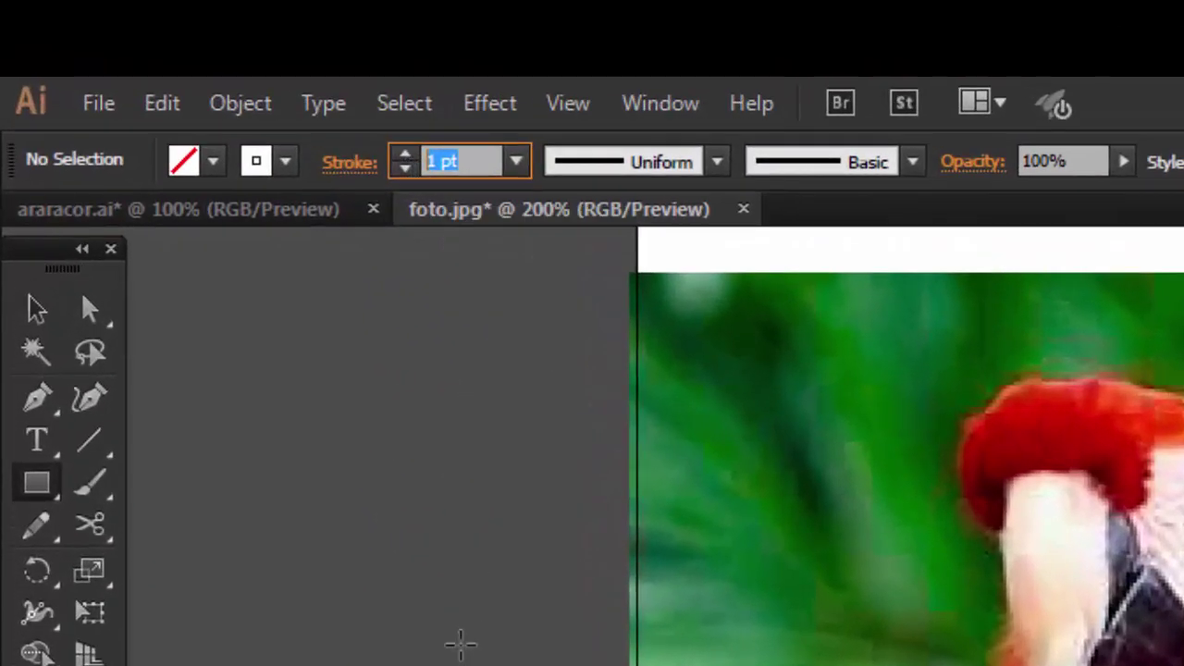
text(0)
text(,25)
key(Return)
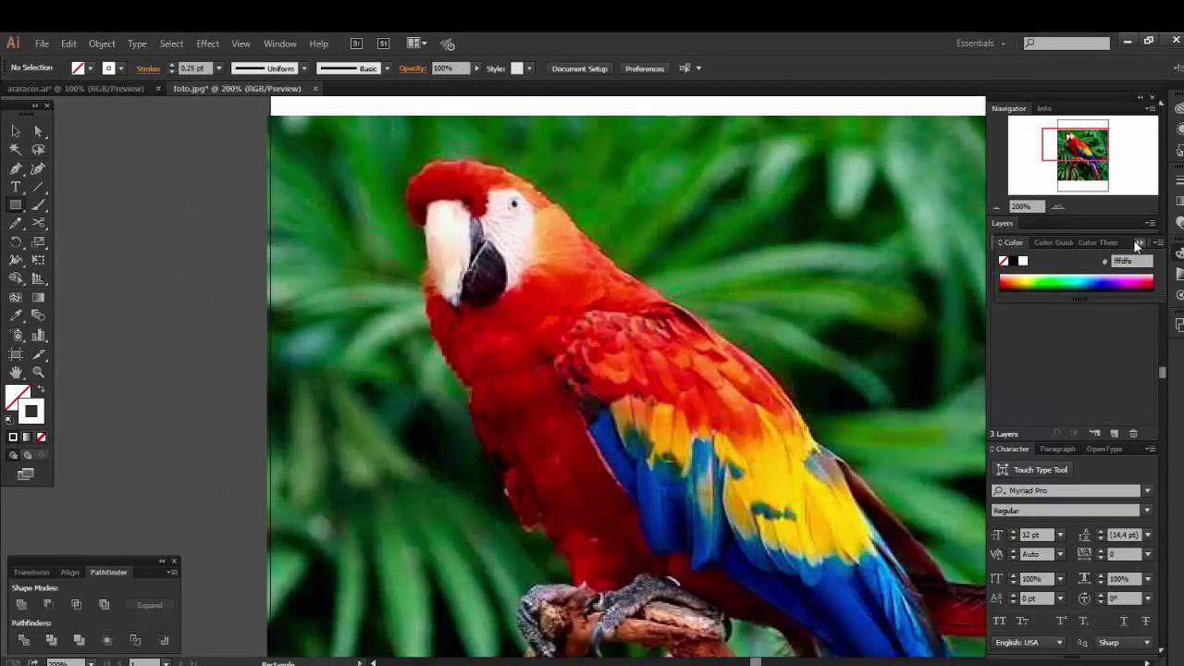
click(1136, 243)
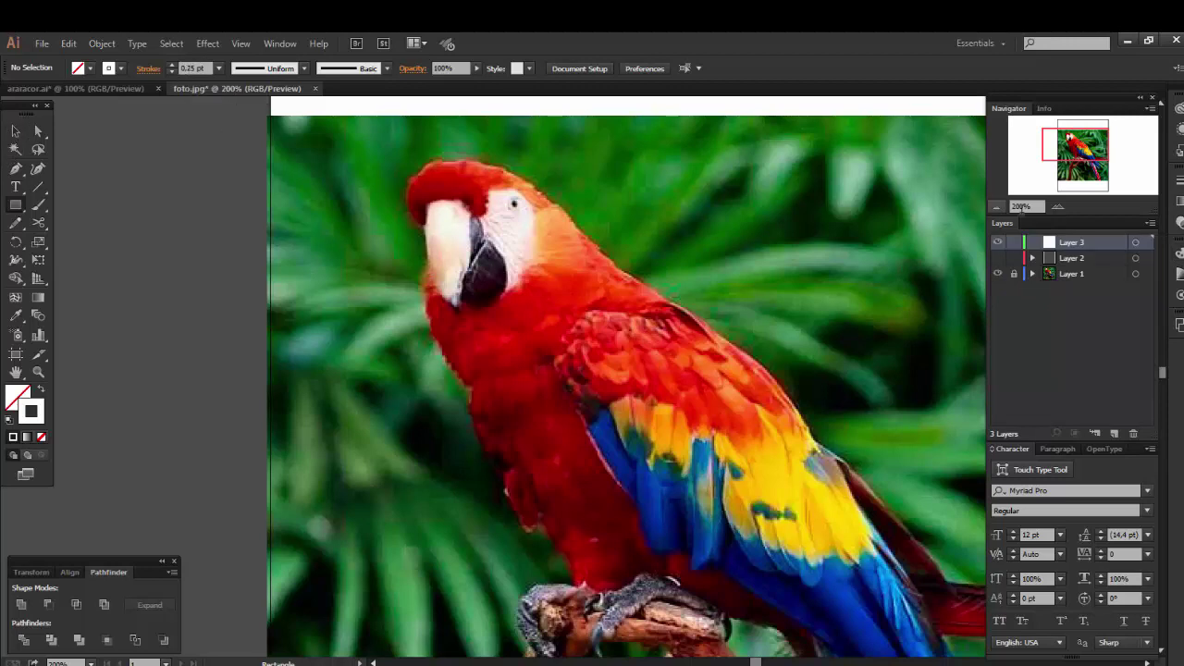
click(1057, 205)
drag(673, 271, 747, 351)
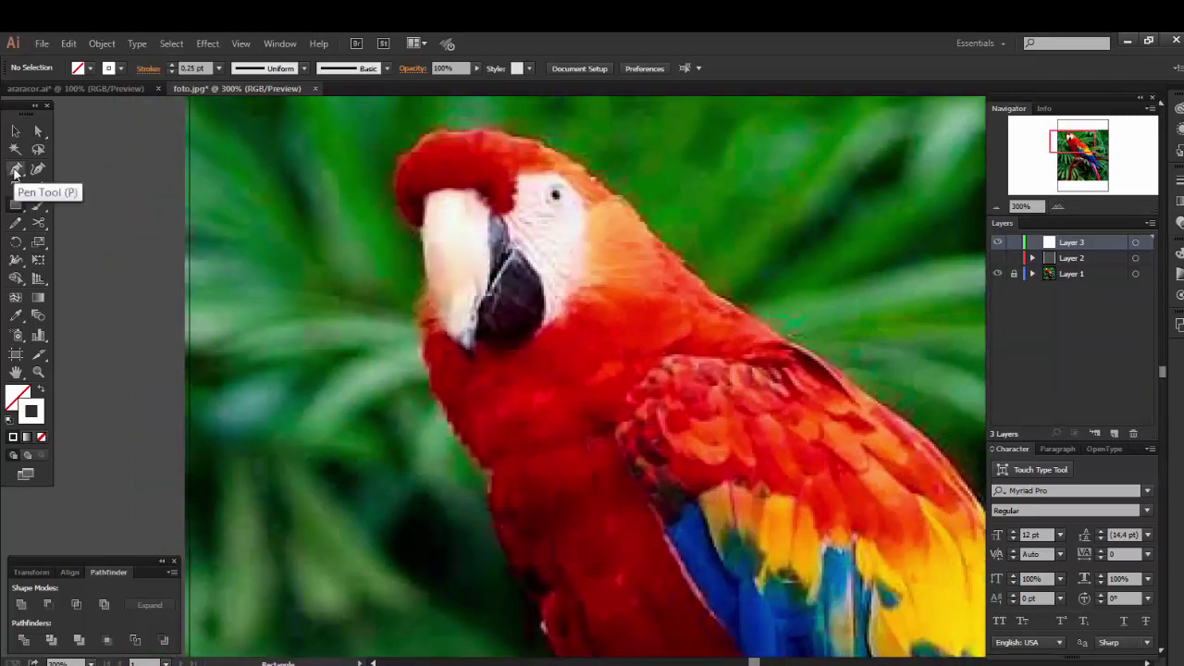
Set Layer 3's layer colour to Black in Layer Options.
click(16, 170)
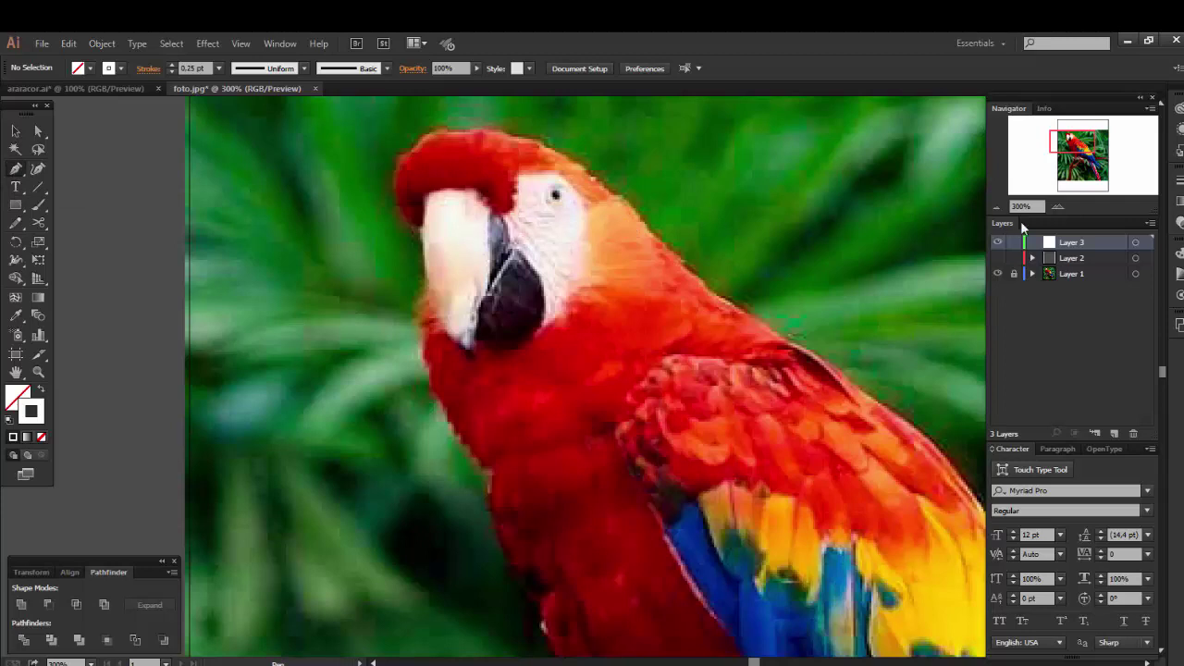
double_click(1094, 244)
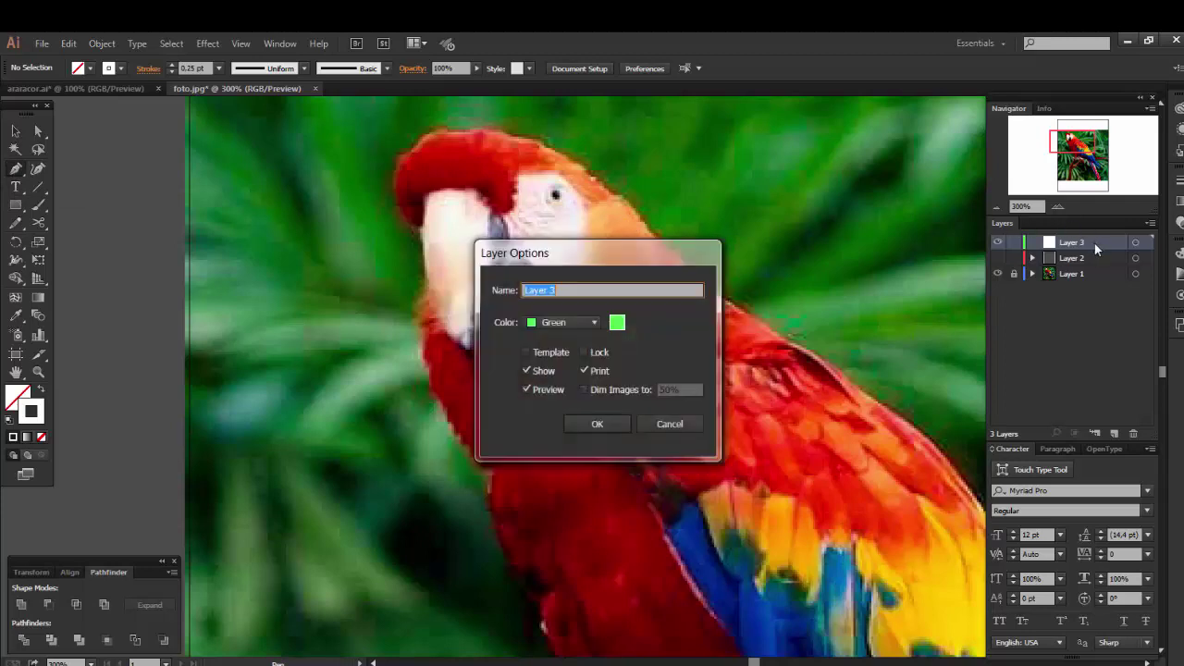
click(565, 322)
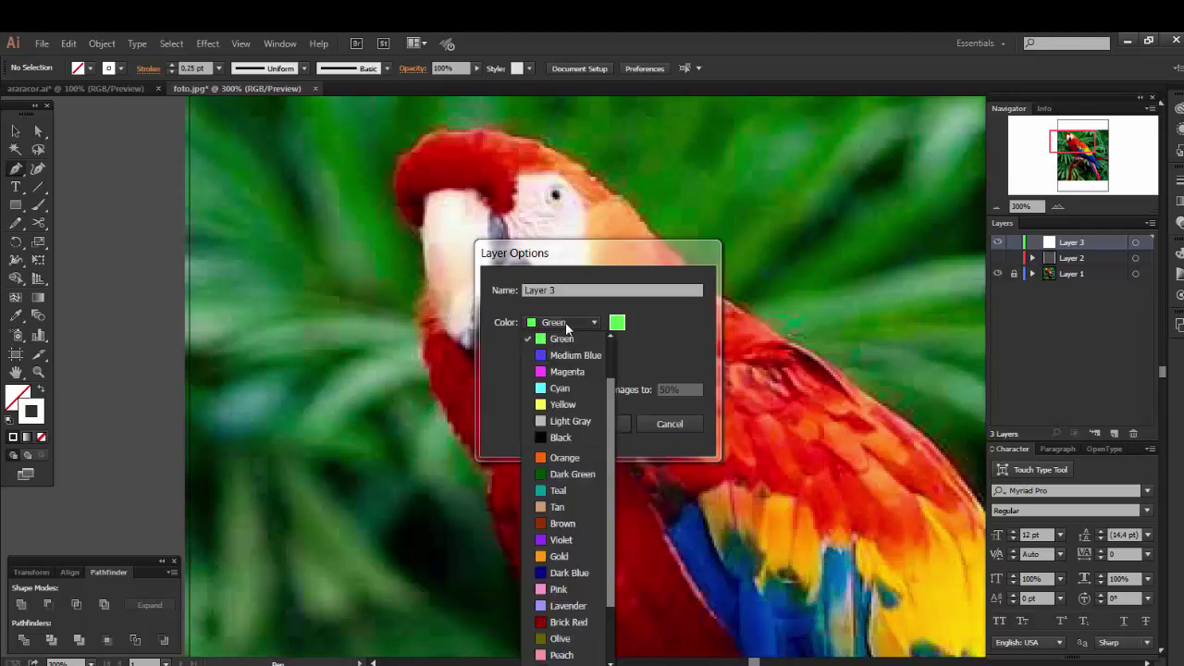
click(561, 436)
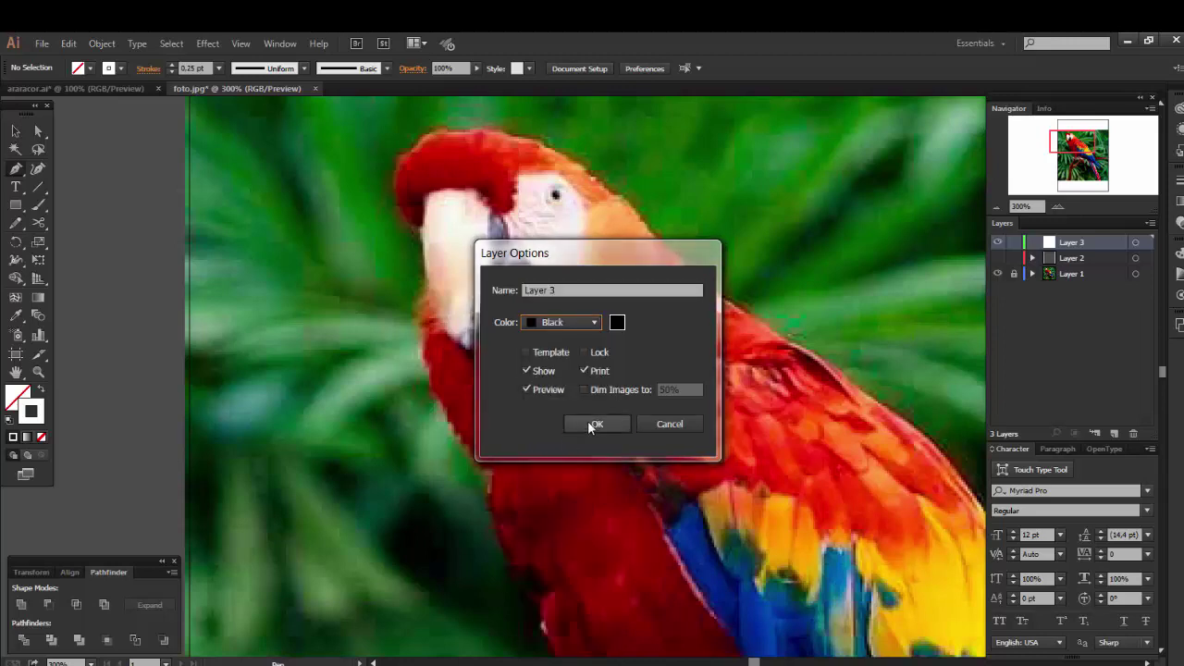
click(587, 424)
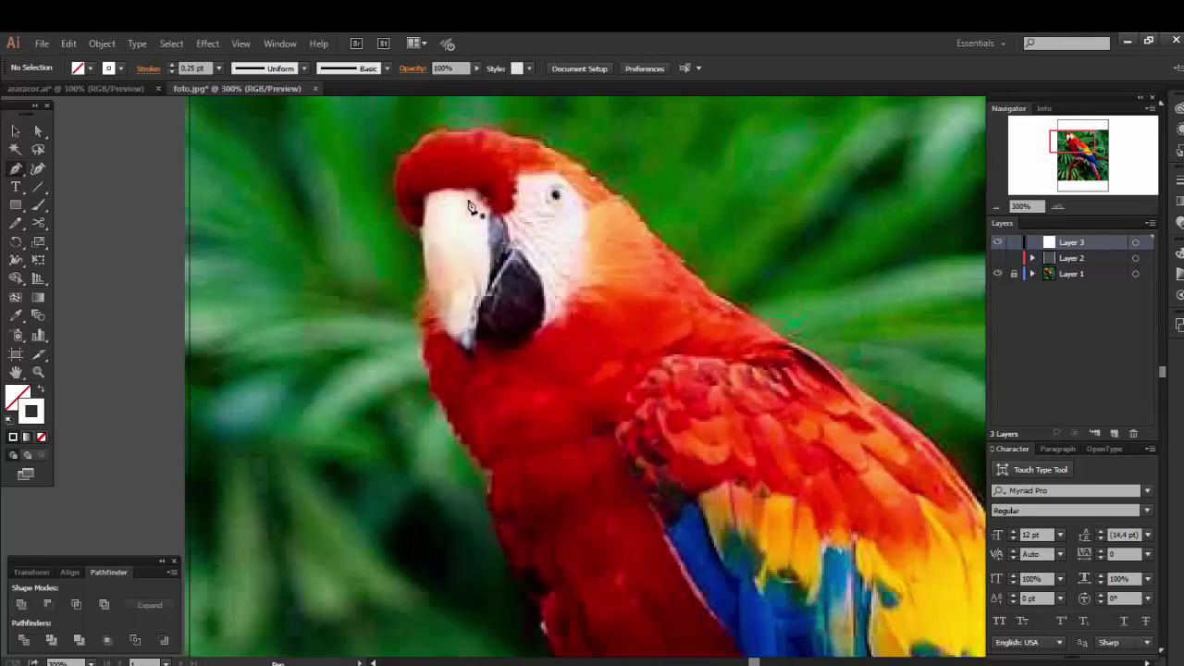
Trace a closed triangle over the upper beak with the Pen tool, deselect, and zoom closer.
click(429, 199)
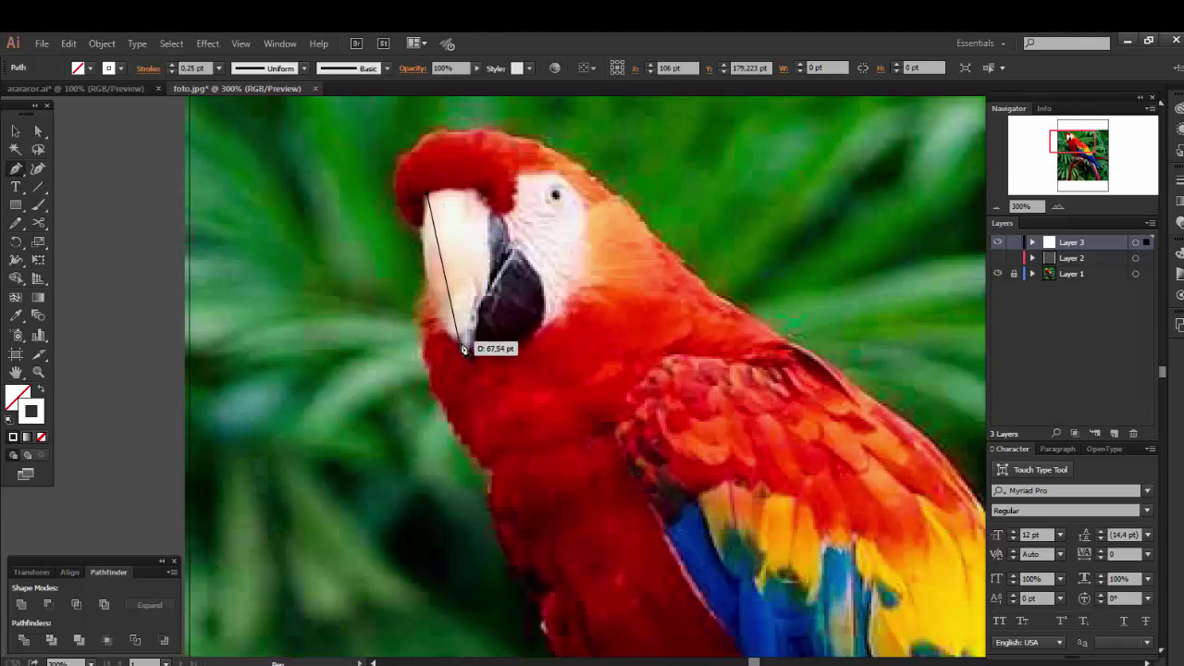
click(468, 354)
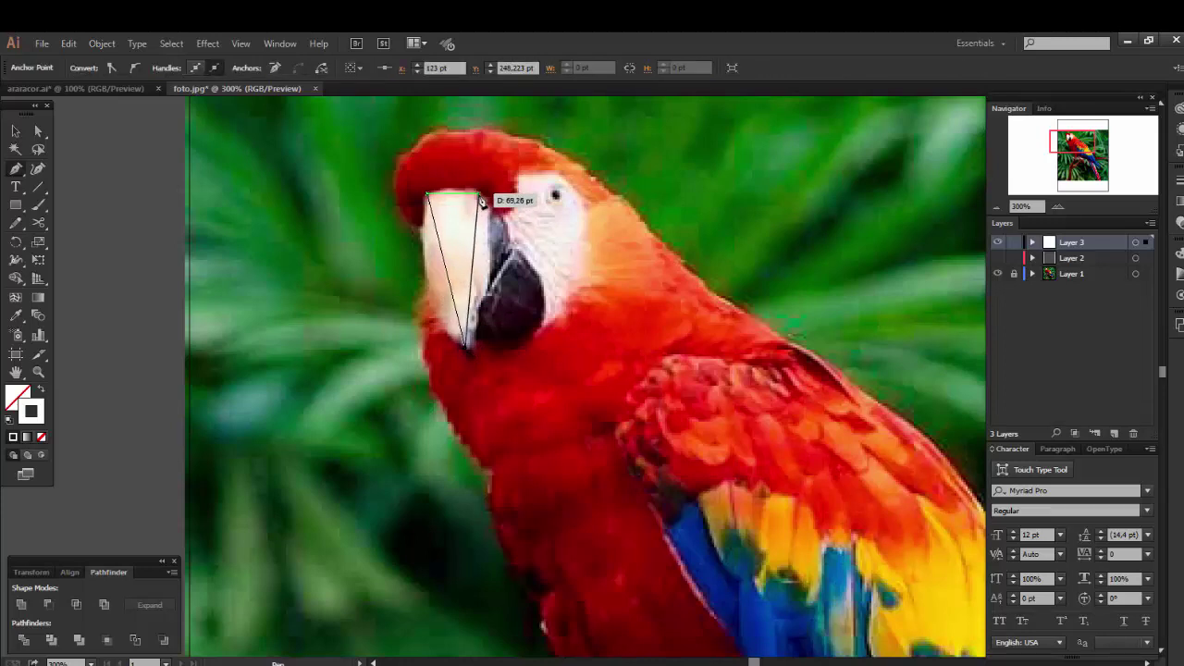
click(478, 195)
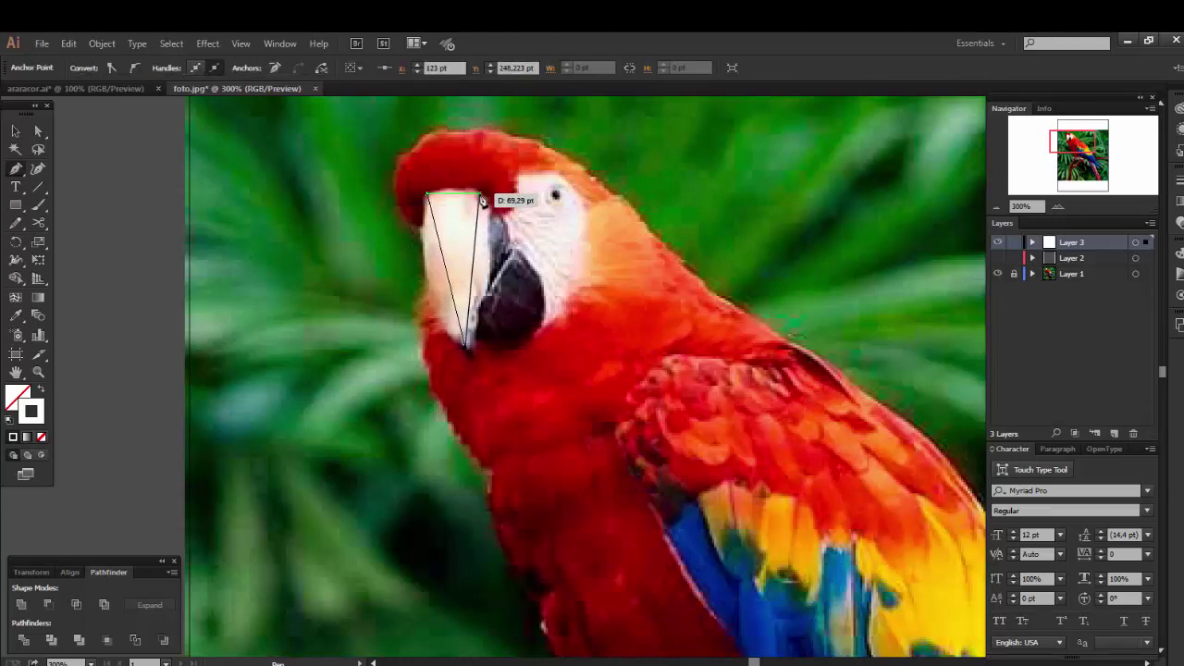
click(429, 199)
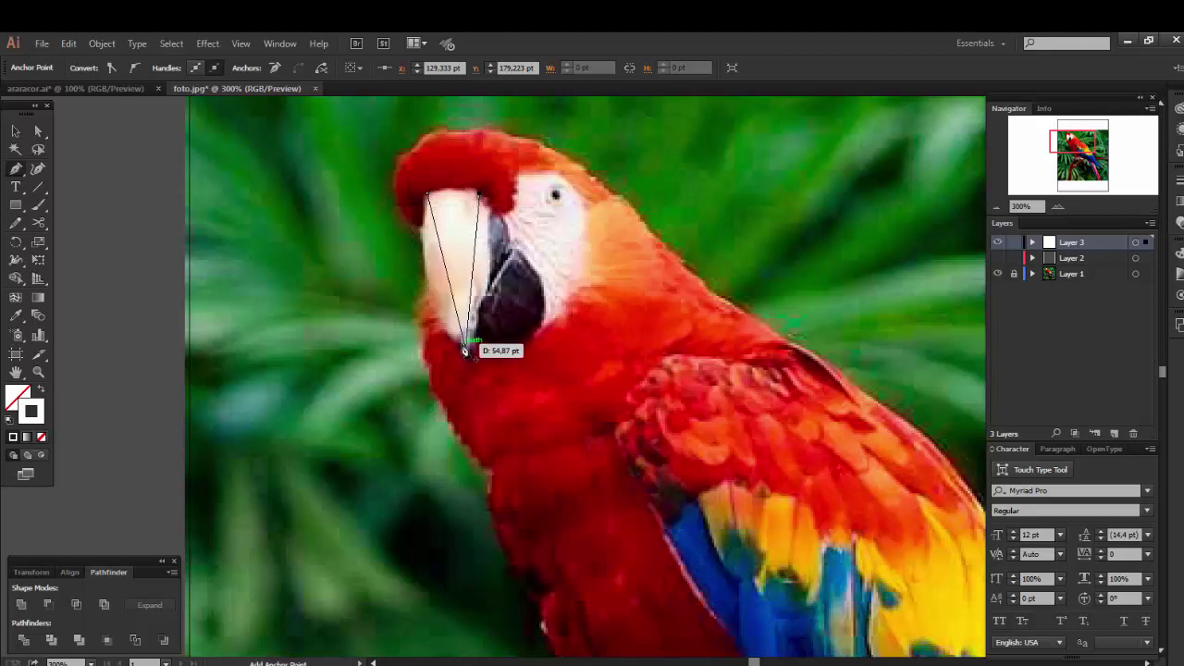
click(429, 200)
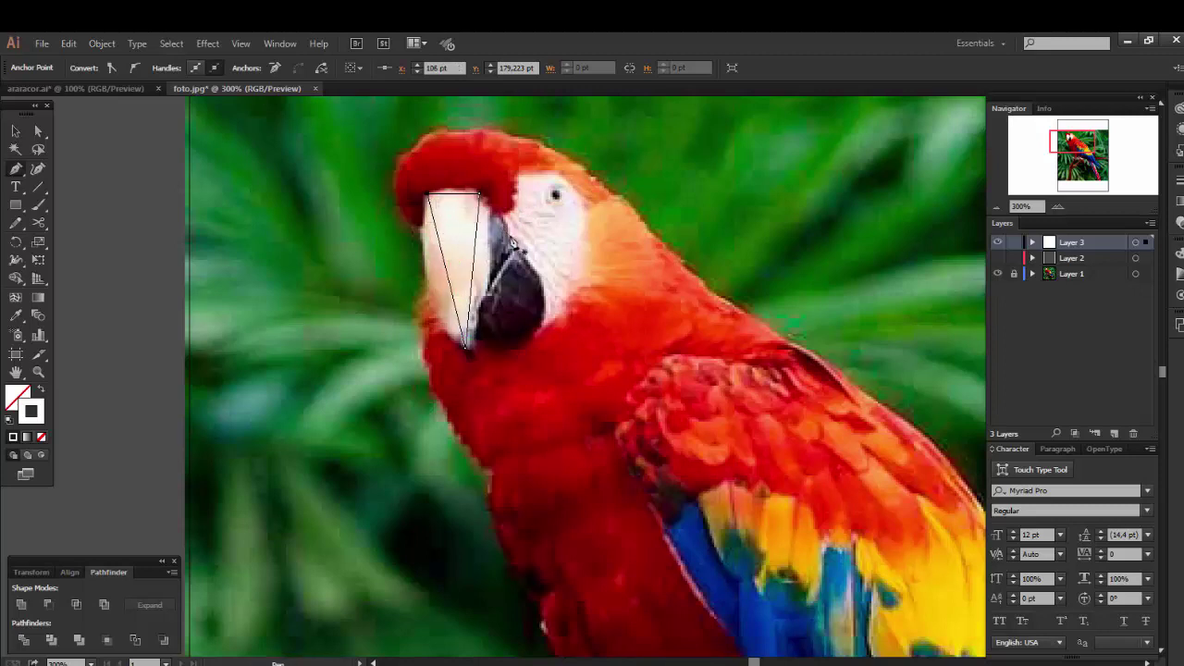
key(v)
click(833, 204)
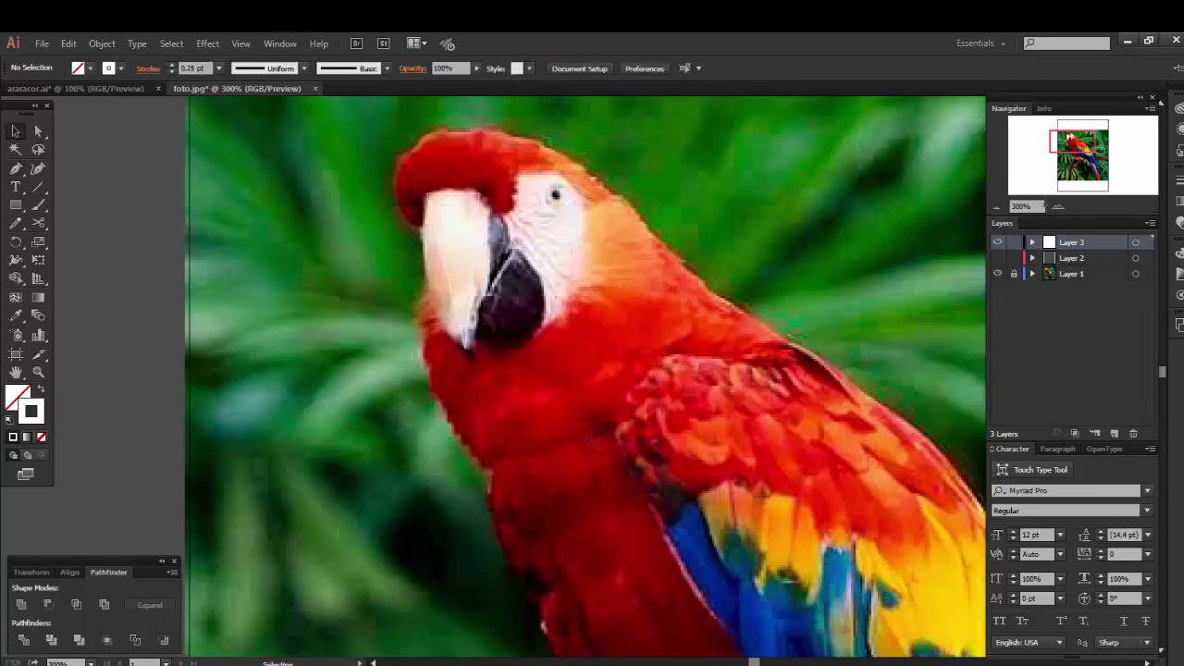
key(ctrl+plus)
key(ctrl+plus)
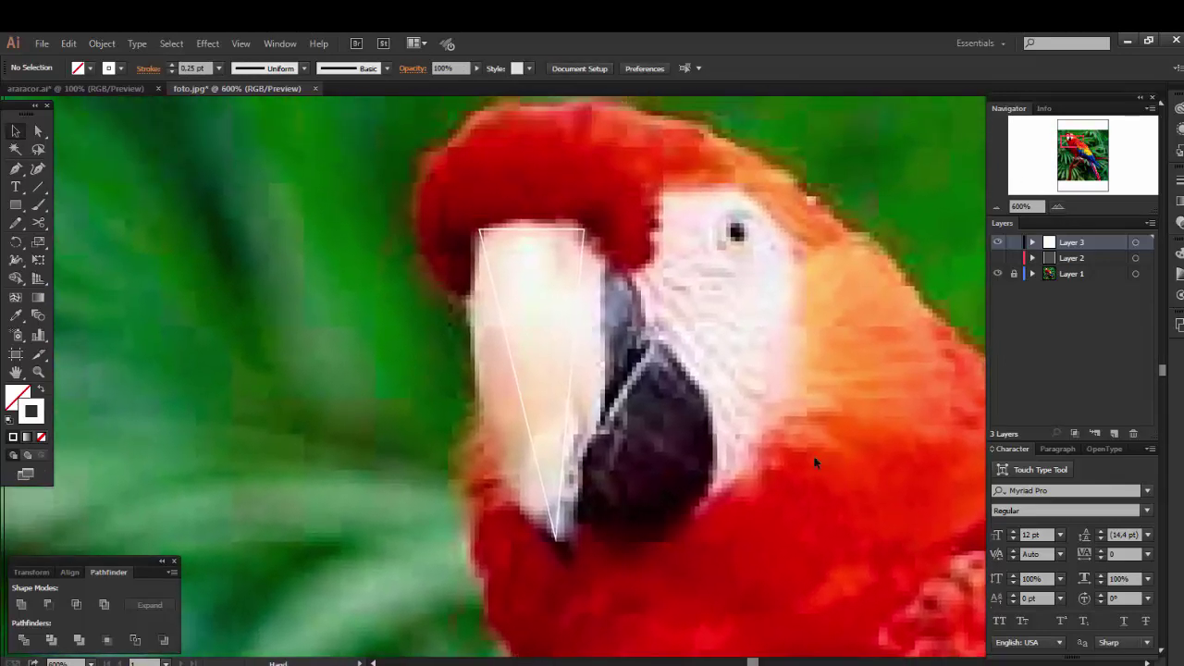
Draw a second triangle from the first triangle's top corner down the beak's left edge.
click(16, 169)
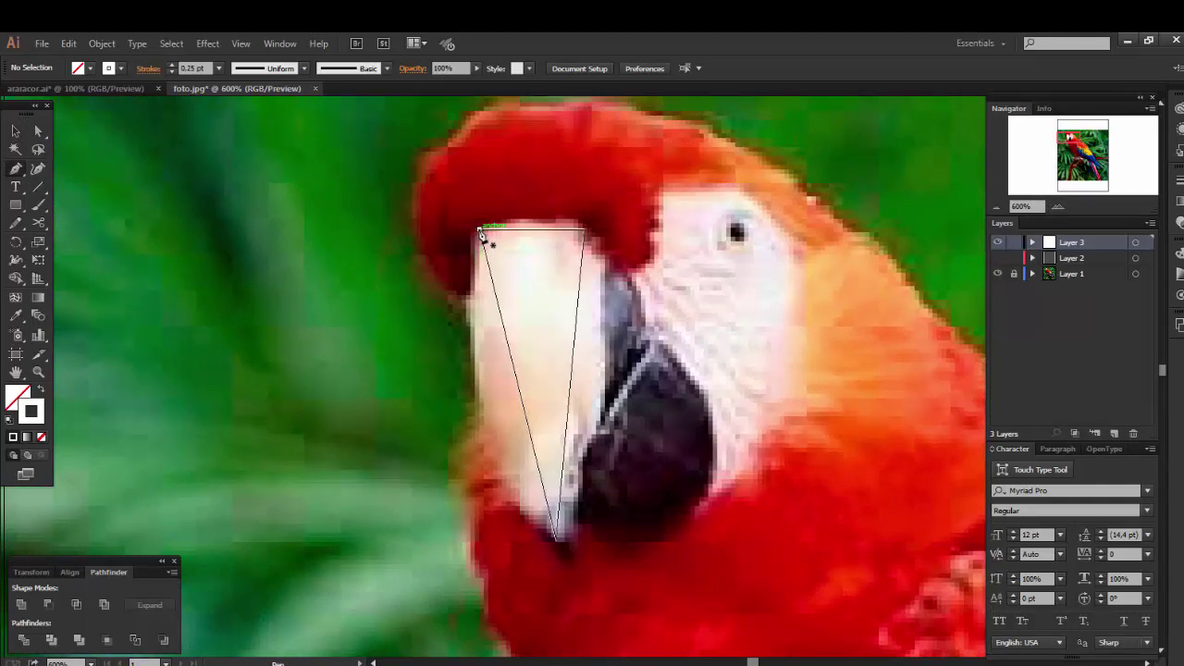
click(480, 232)
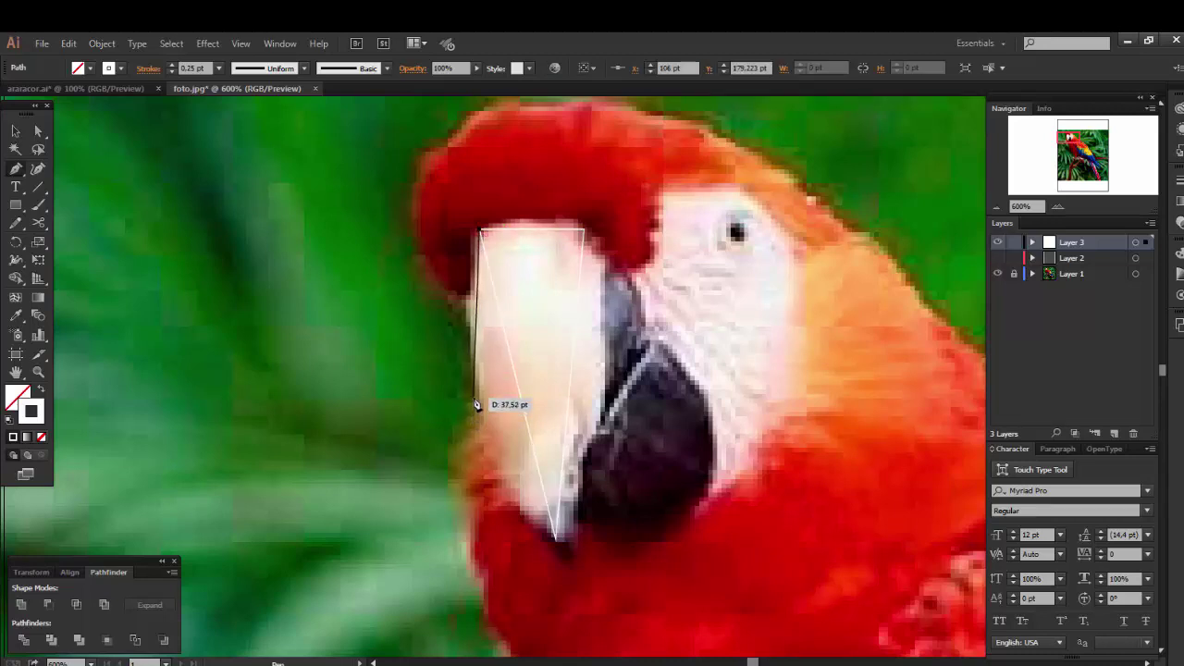
drag(474, 402, 518, 396)
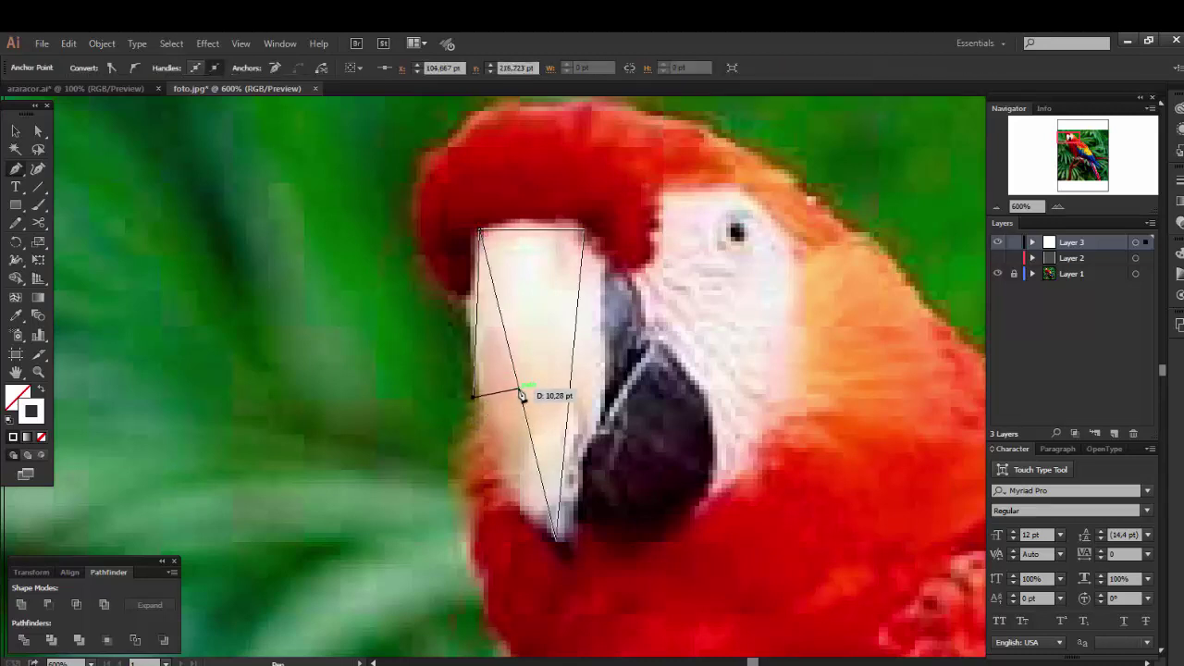
drag(522, 396, 483, 235)
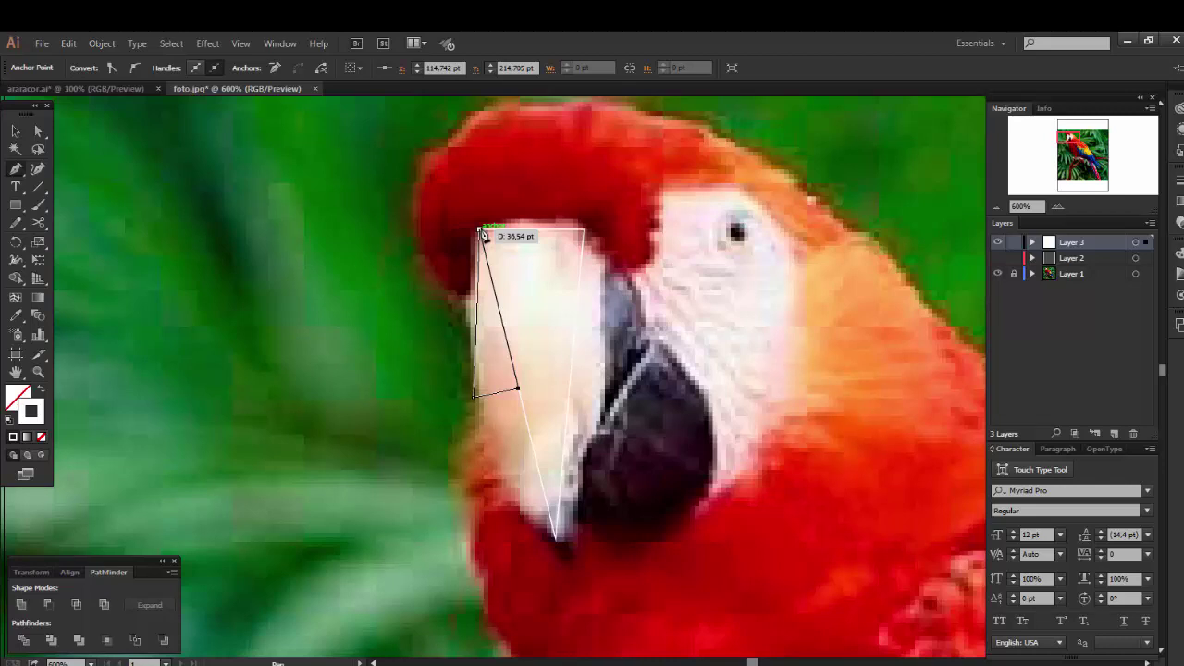
drag(483, 235, 480, 231)
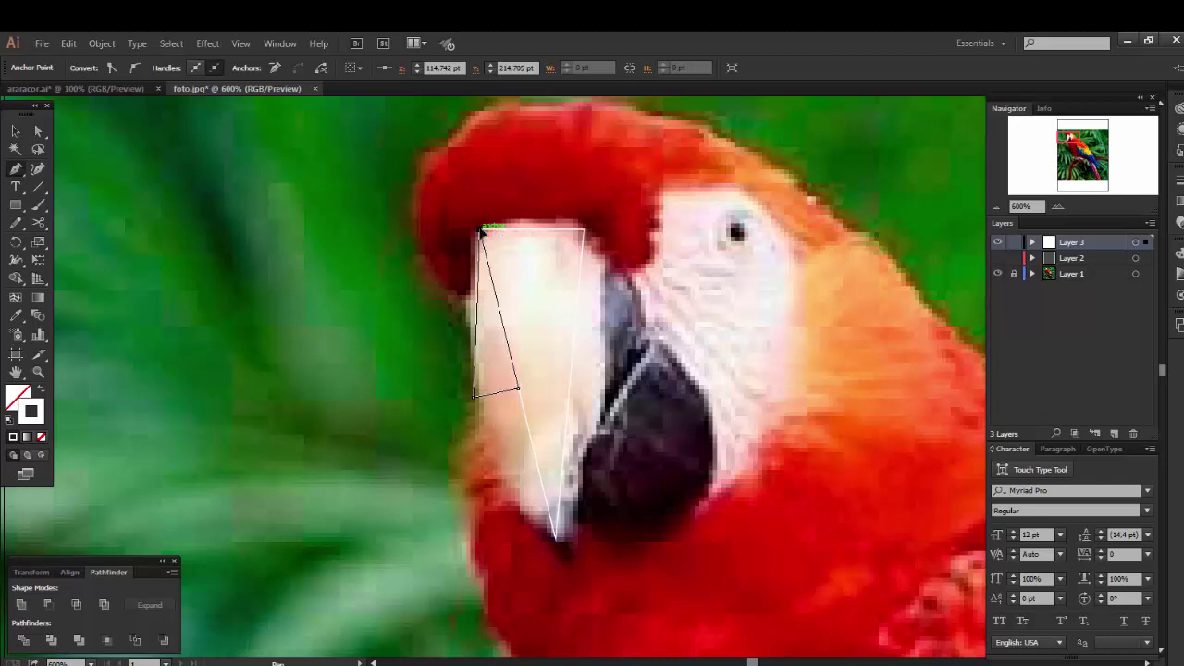
ctrl+click(617, 343)
scroll(555, 351, down, 1)
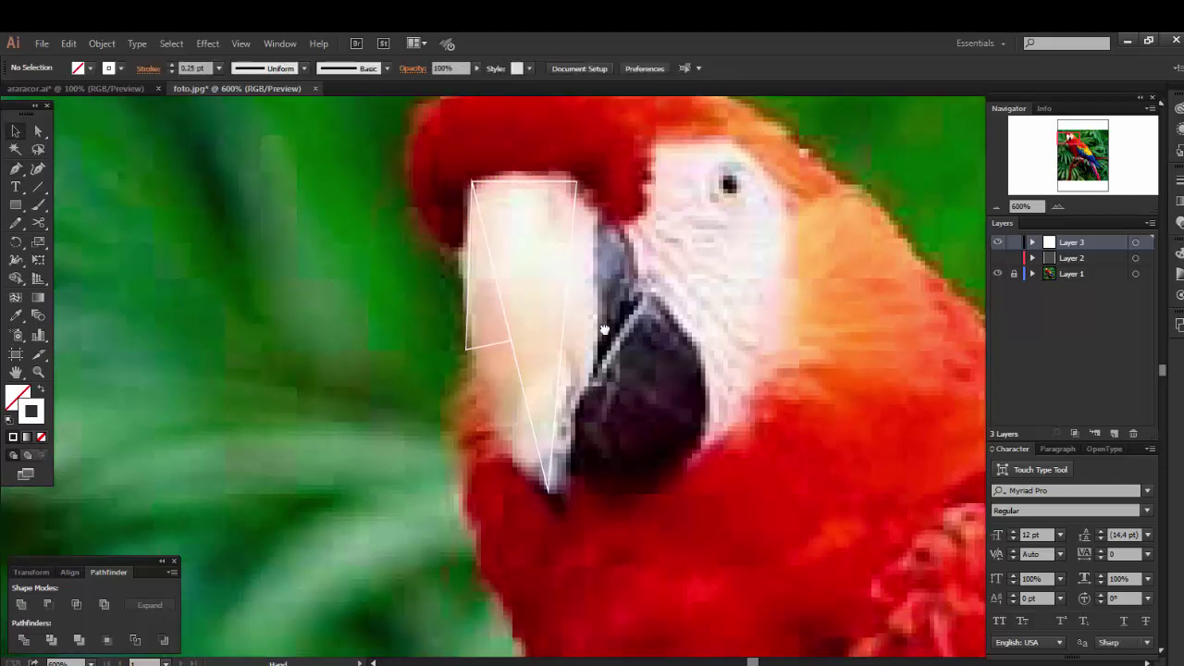
Add a third triangle lower on the beak's left side, then deselect and reframe the view.
click(18, 170)
click(467, 350)
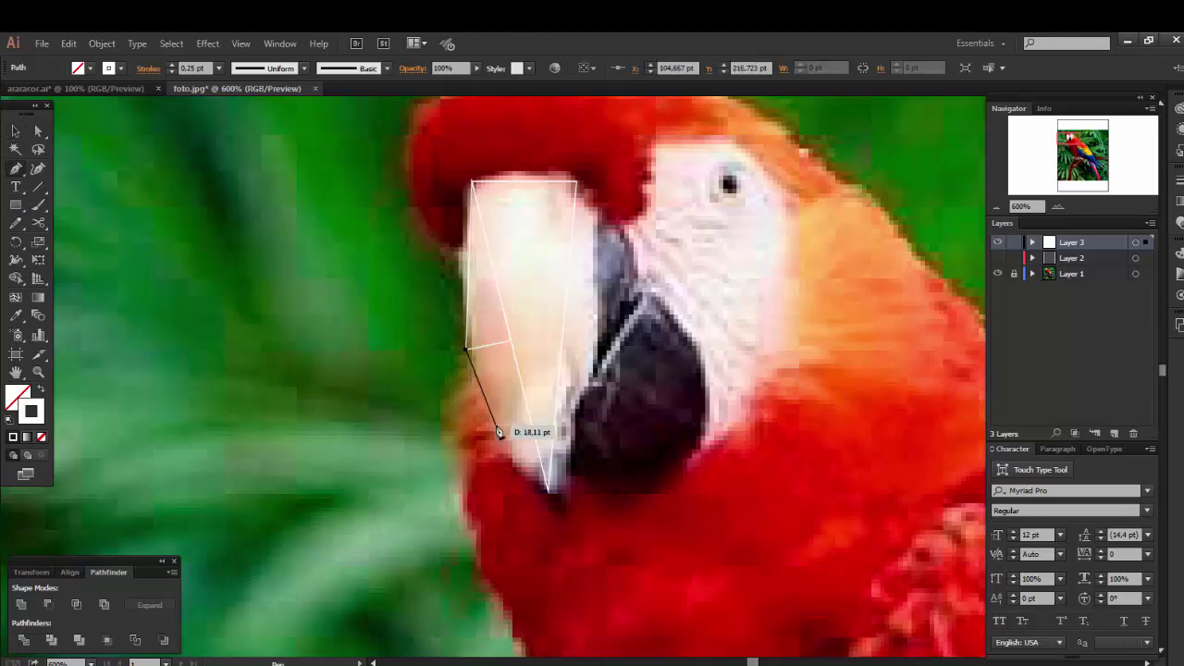
click(515, 458)
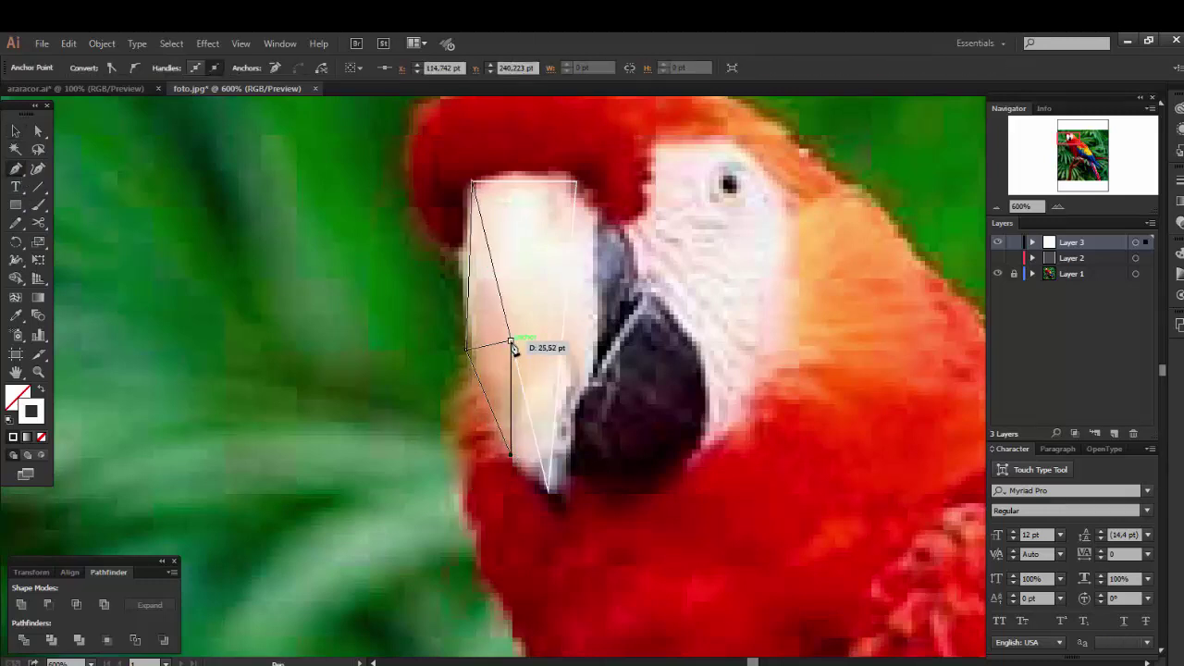
click(466, 351)
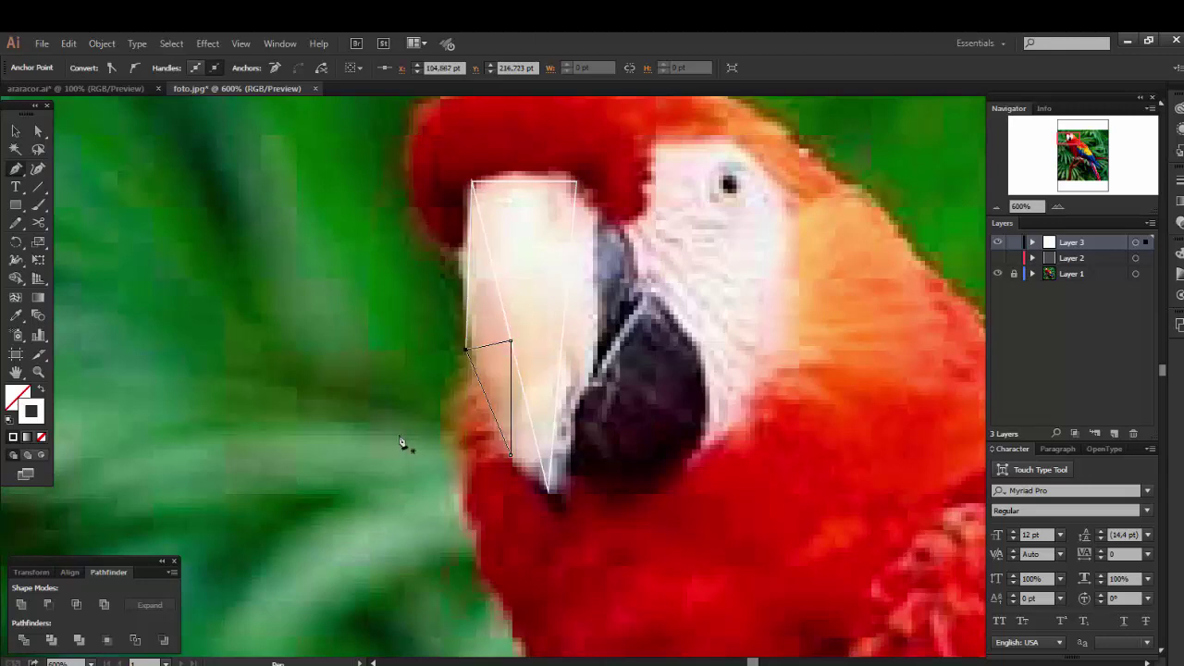
ctrl+click(66, 241)
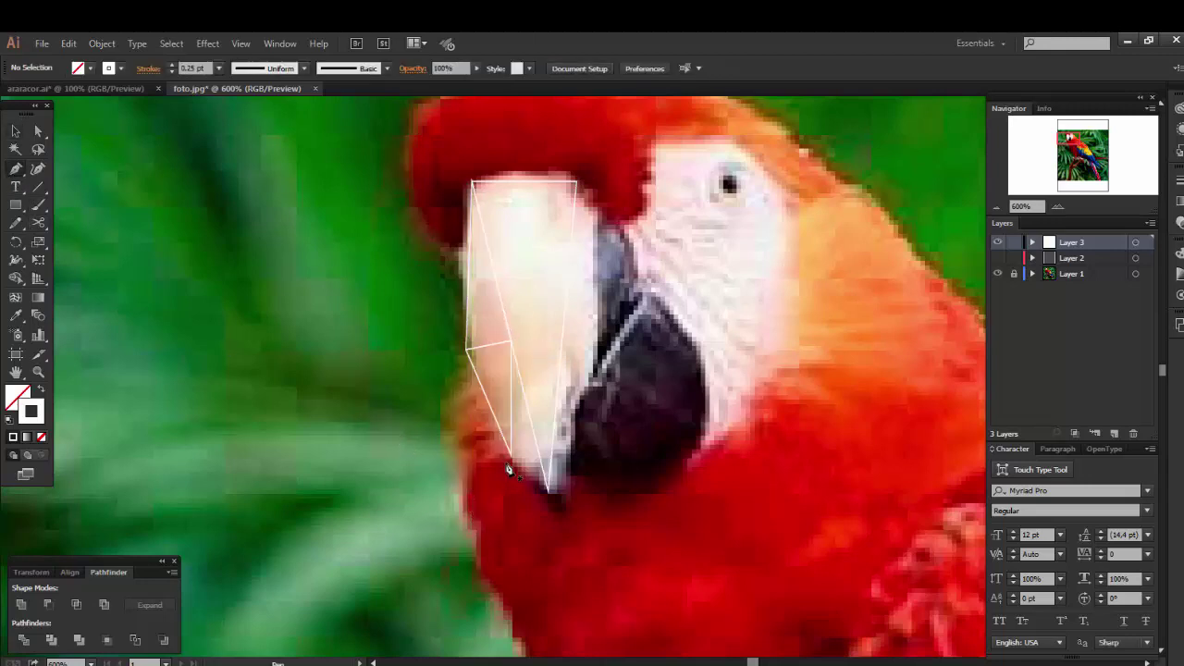
click(550, 489)
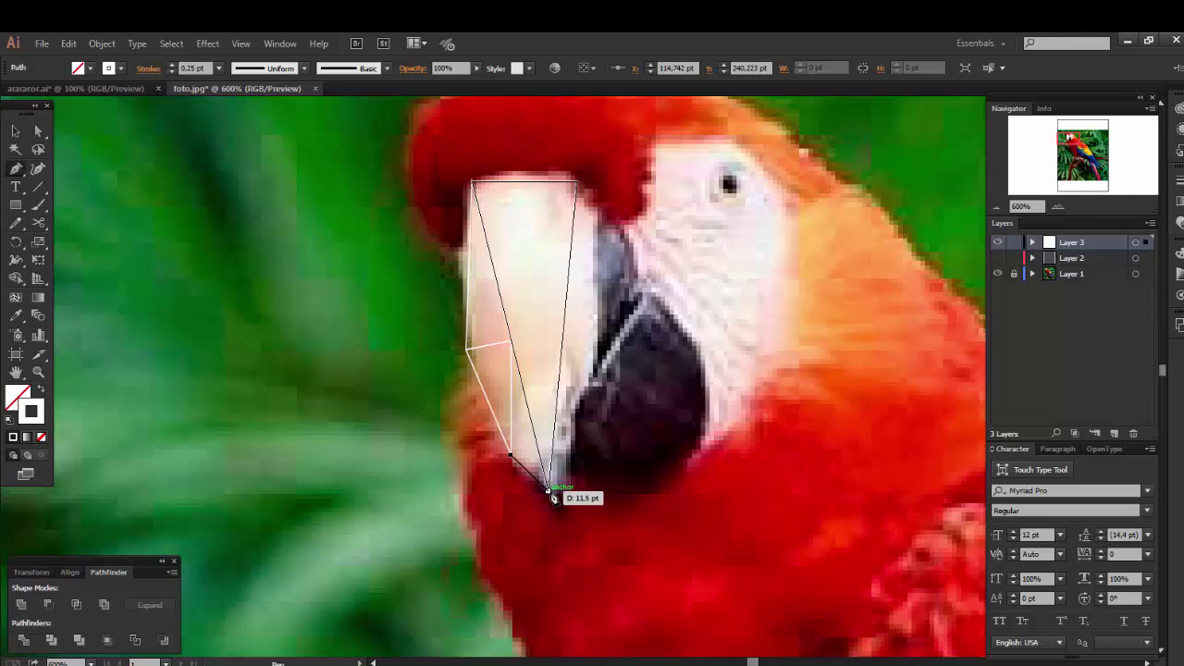
click(511, 344)
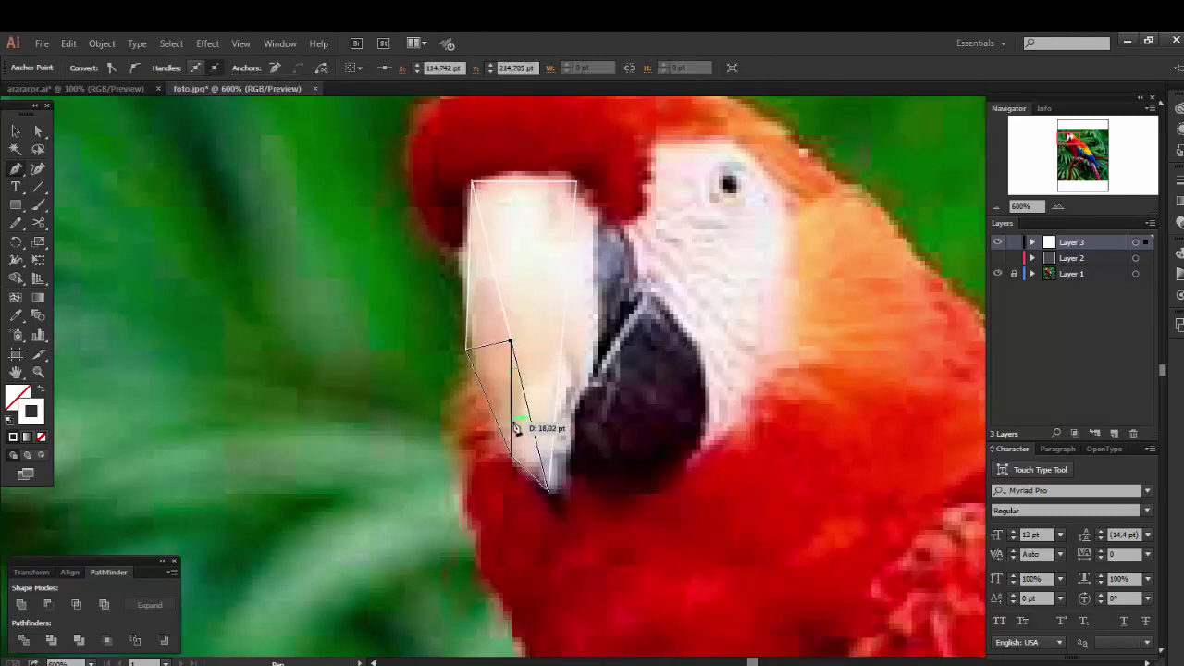
key(v)
click(508, 515)
drag(589, 438, 539, 535)
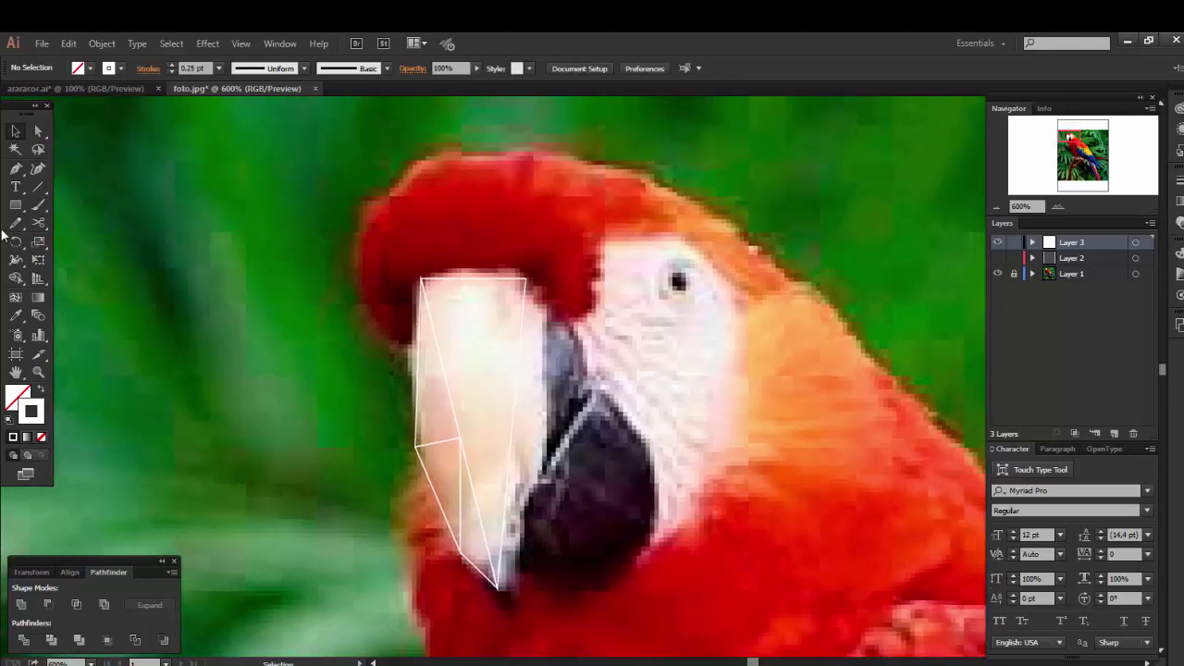
click(19, 171)
click(997, 208)
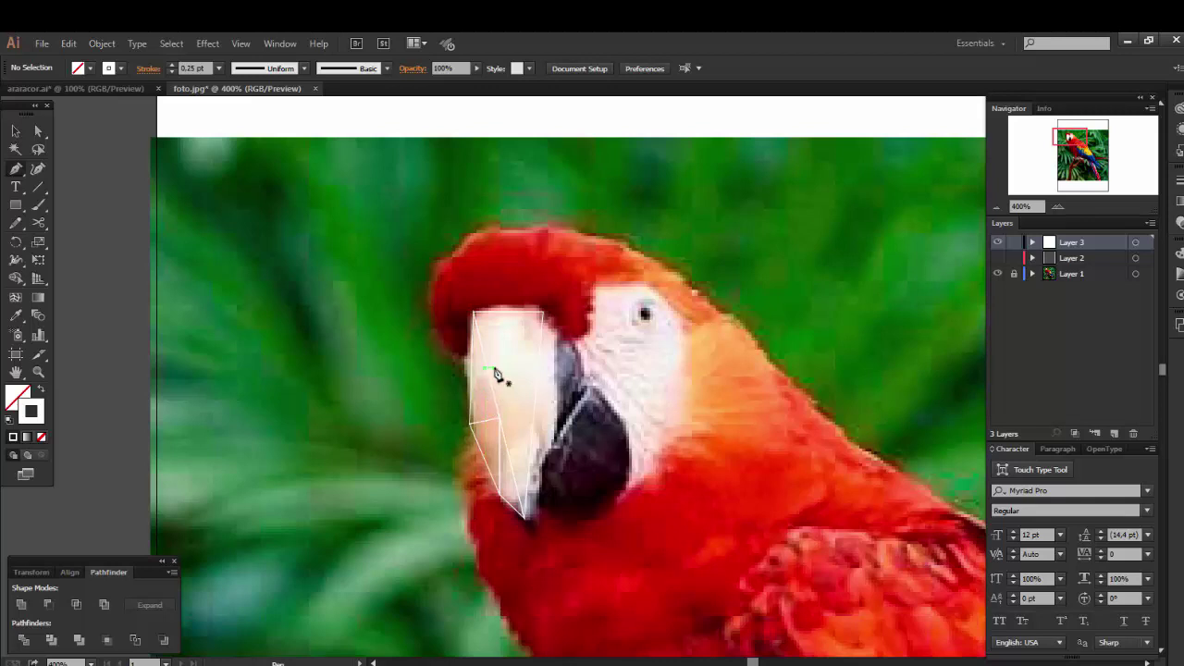
click(493, 387)
key(ctrl+z)
click(1057, 205)
drag(721, 256, 742, 295)
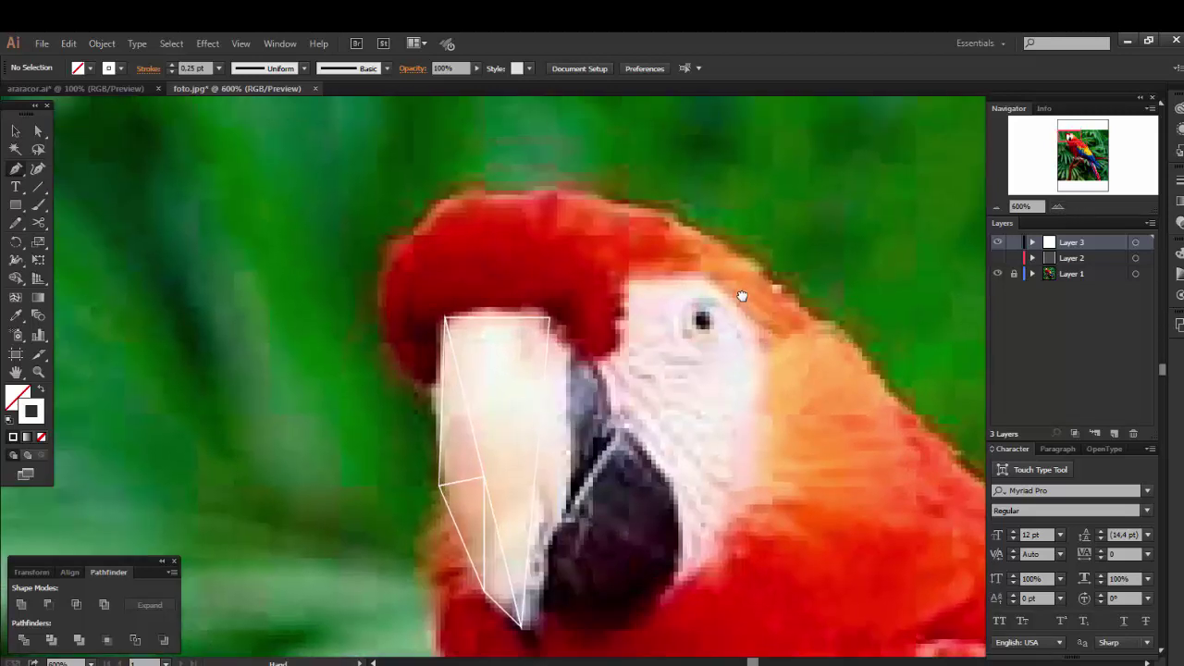
click(997, 207)
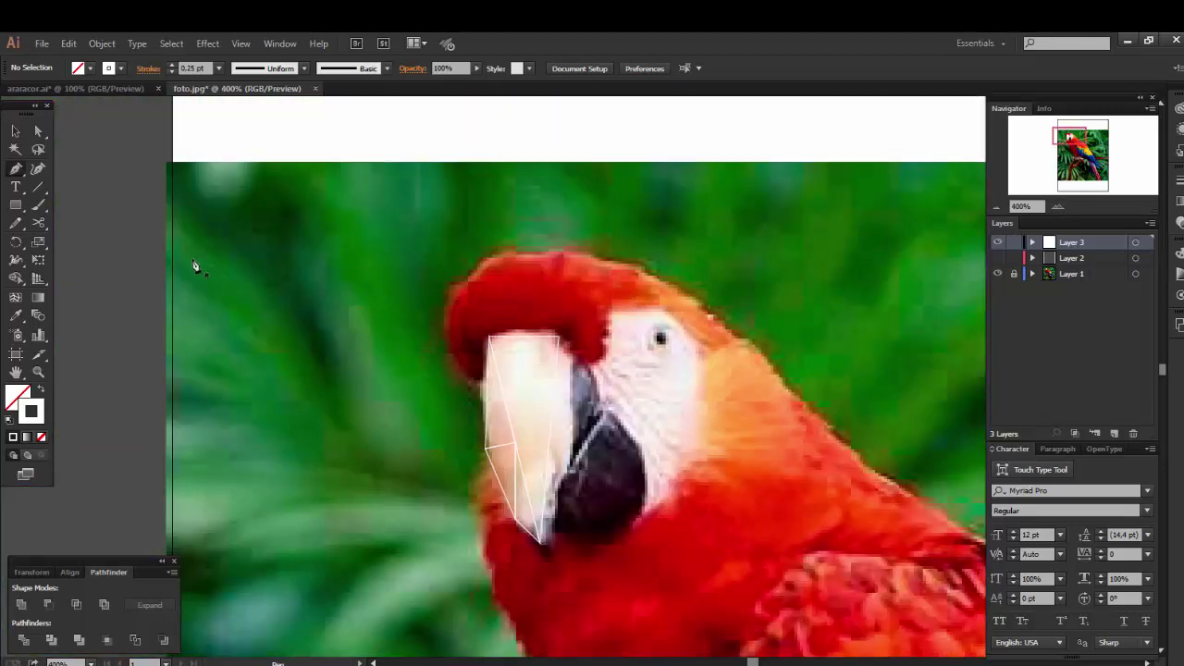
click(489, 397)
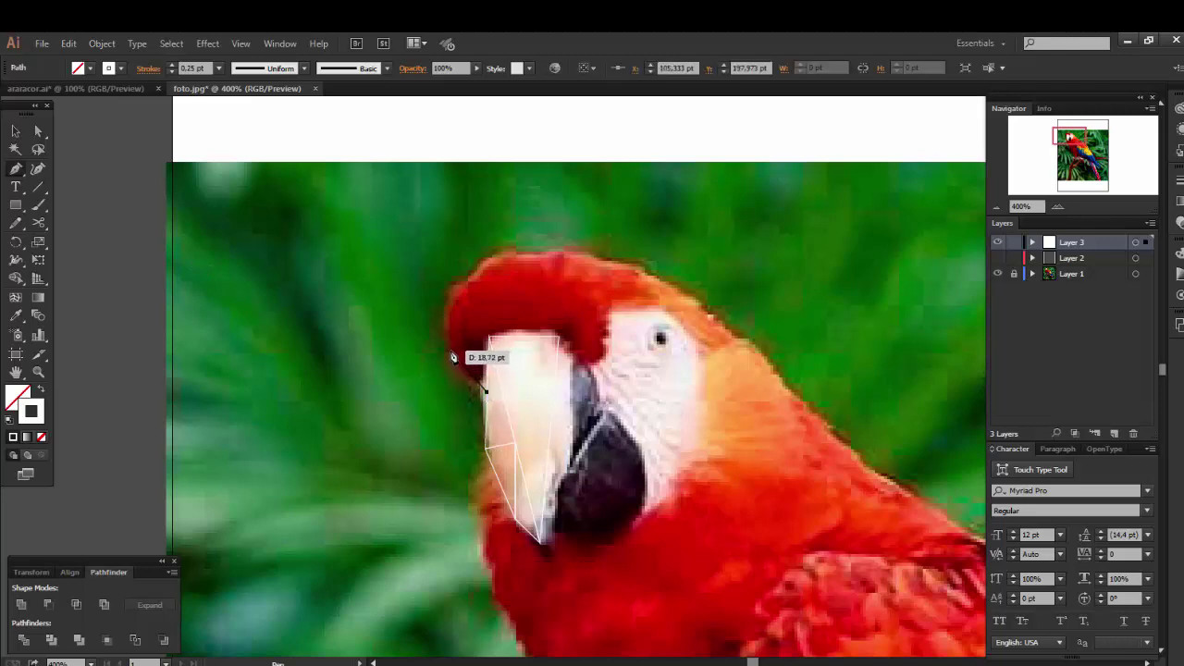
Close a triangle from the crown's left edge to the beak's top corner.
mouse_move(489, 398)
mouse_down()
mouse_move(491, 338)
mouse_move(489, 397)
mouse_up()
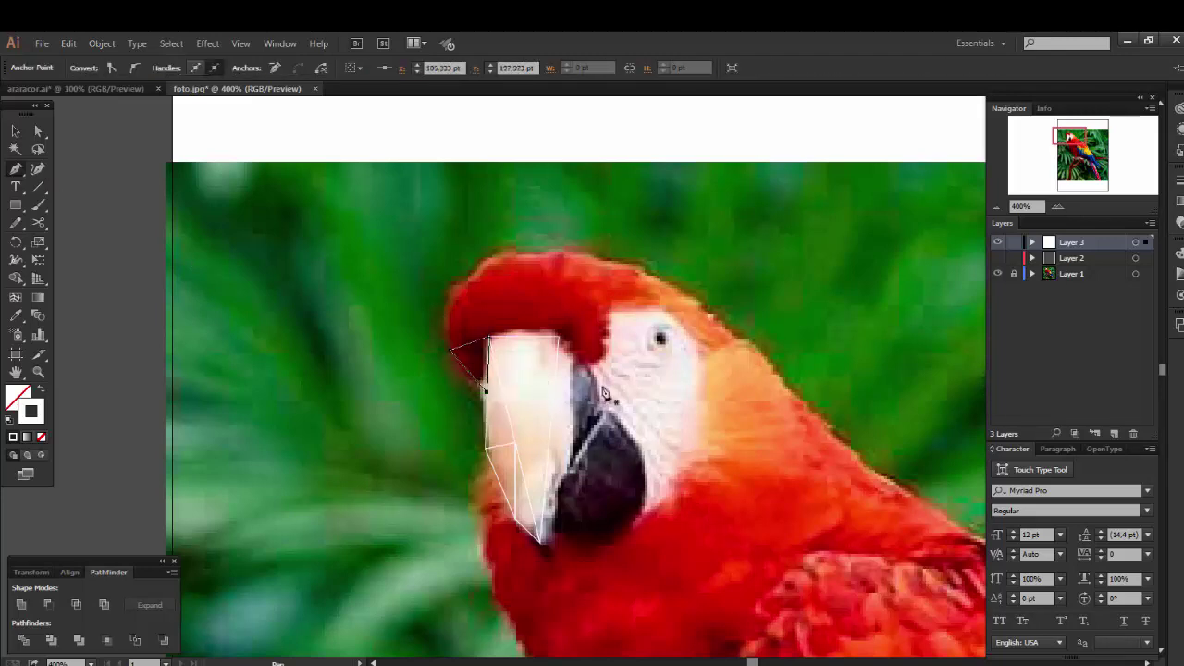
key(v)
click(472, 300)
key(p)
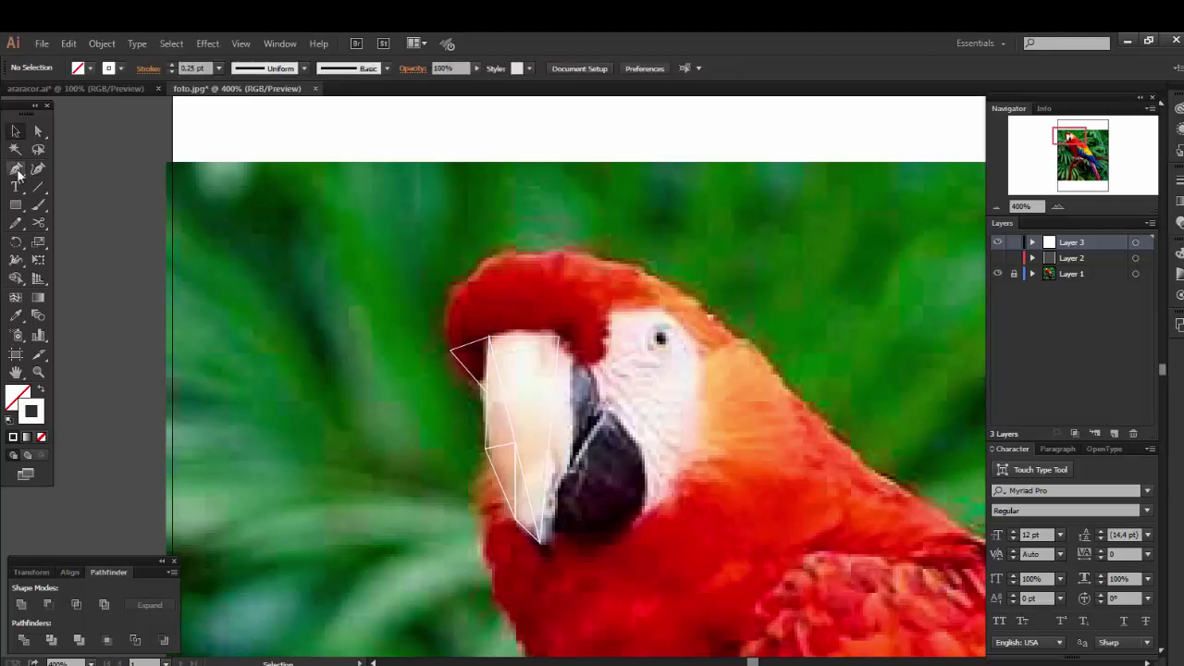
click(454, 355)
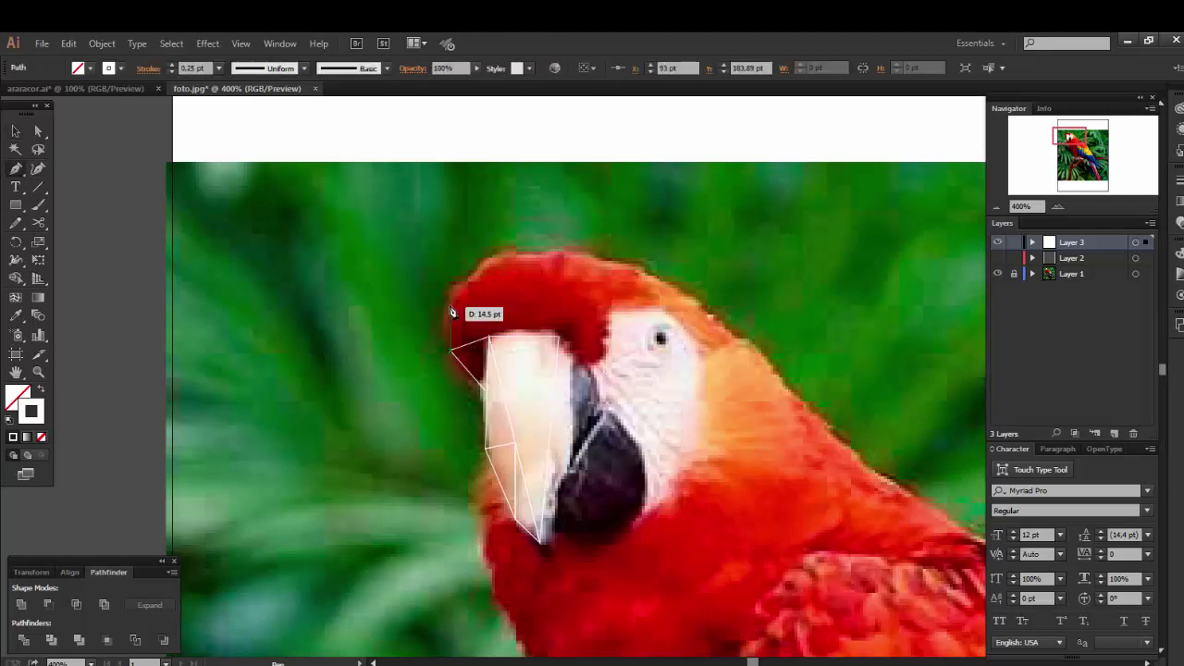
drag(450, 296, 493, 341)
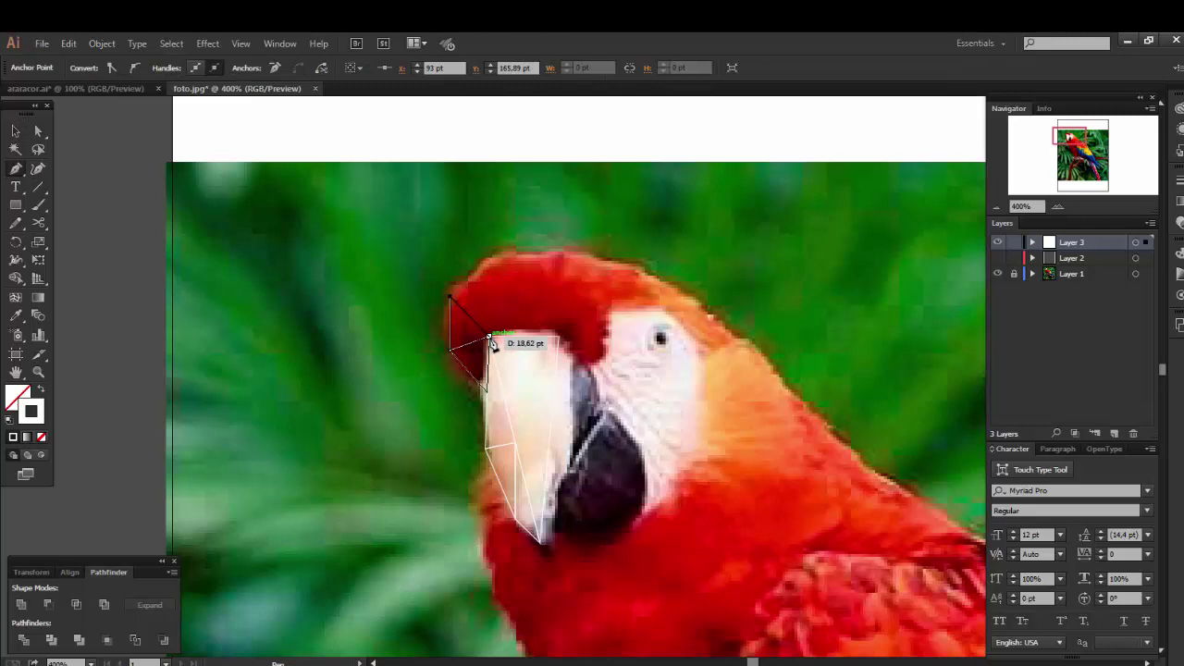
click(489, 337)
click(450, 349)
key(v)
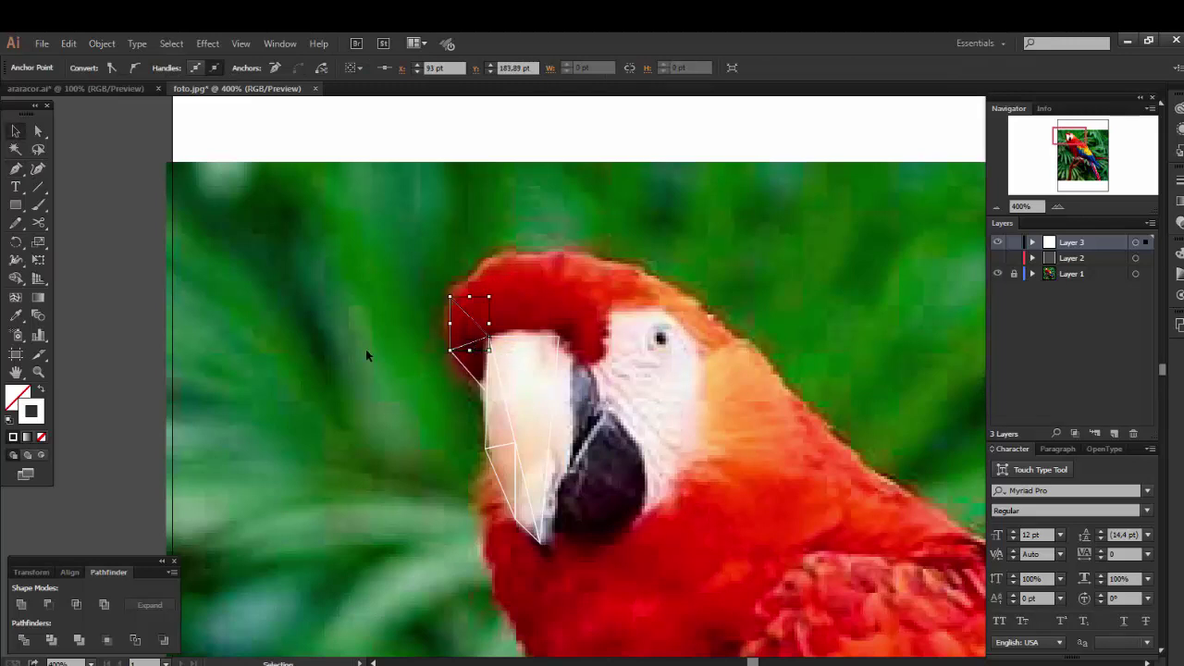
Draw a triangle linking the beak's top corner, the crown top and the crown's left point.
click(16, 169)
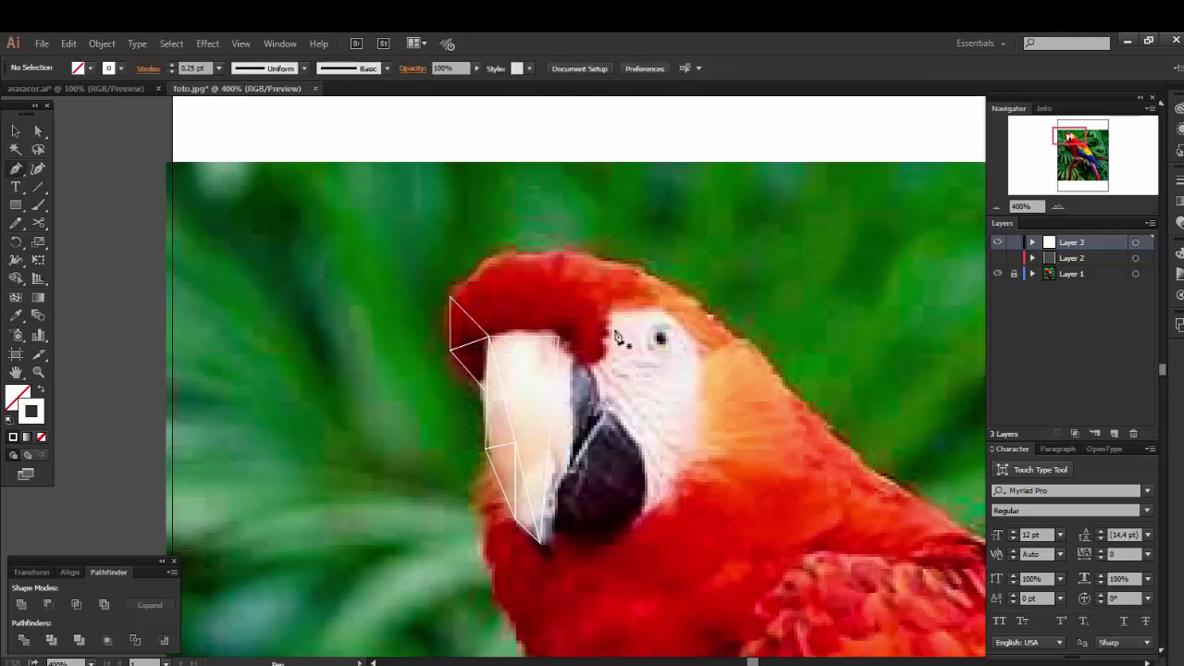
click(491, 335)
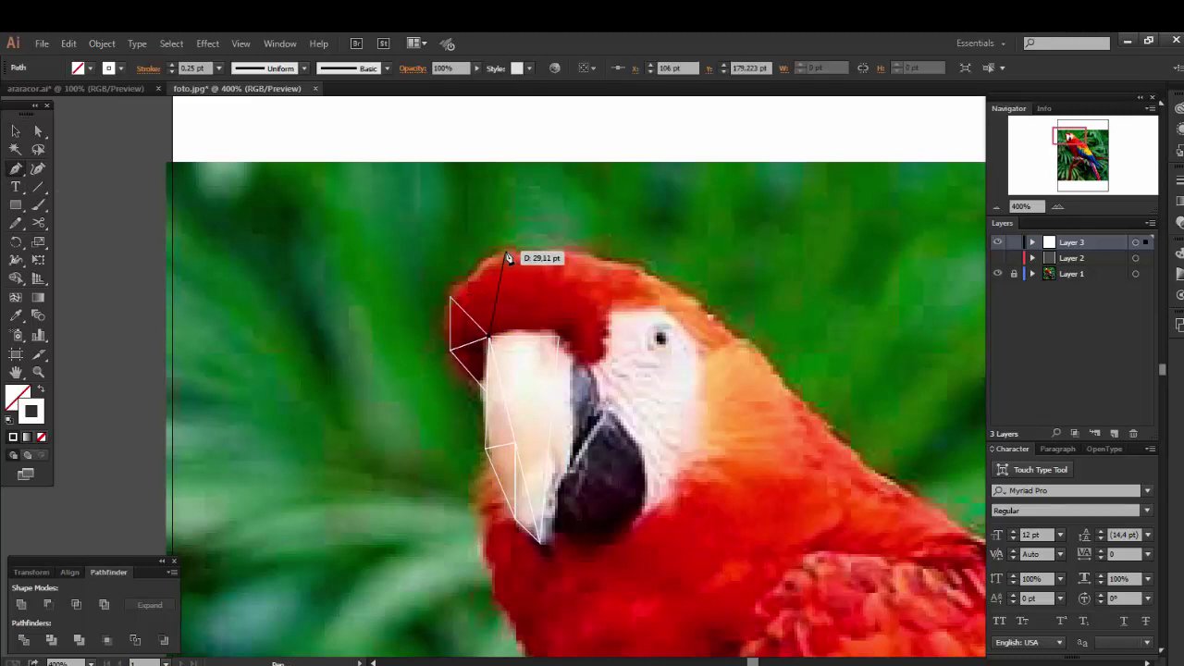
click(504, 251)
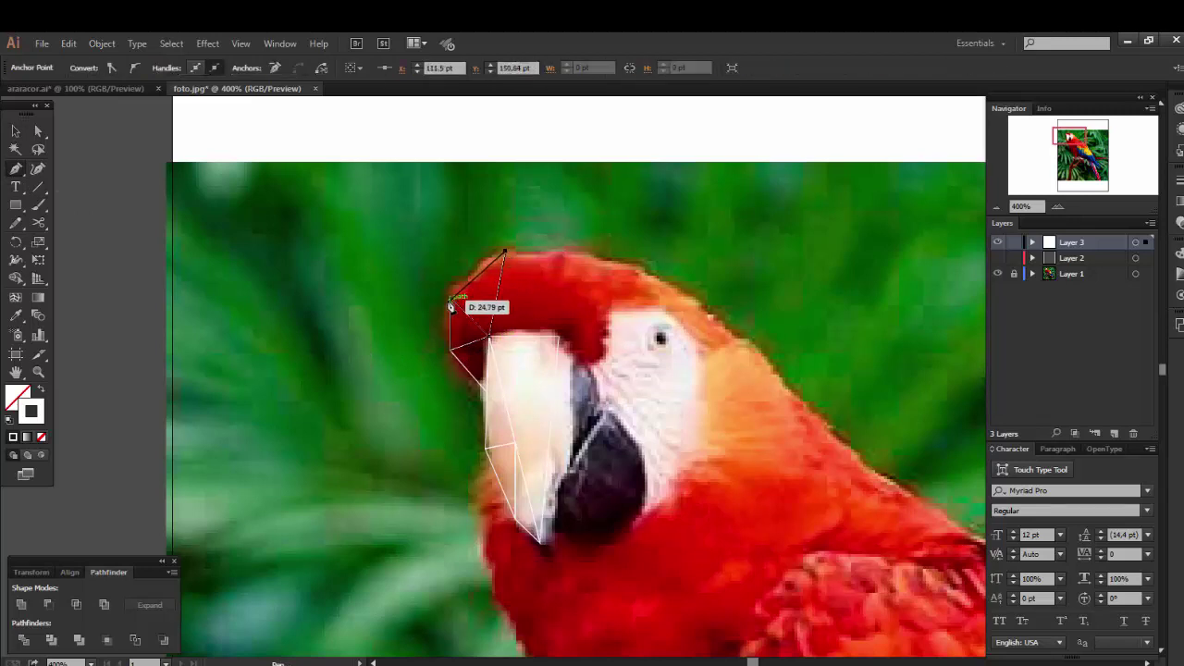
click(450, 298)
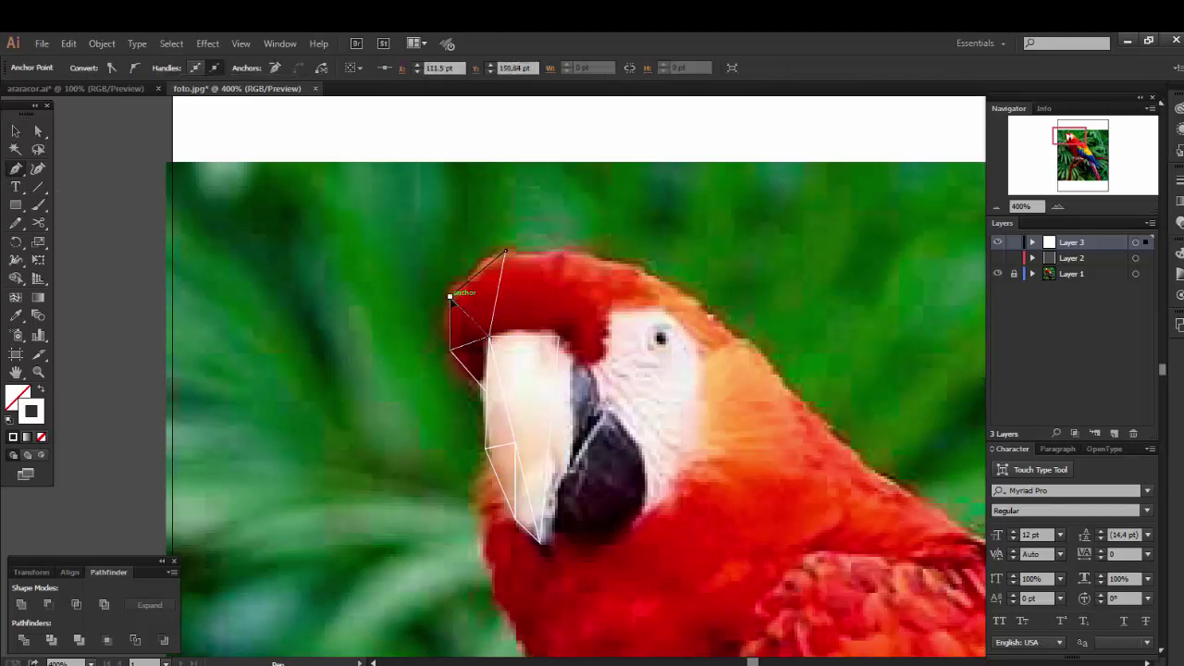
click(491, 338)
key(v)
click(539, 281)
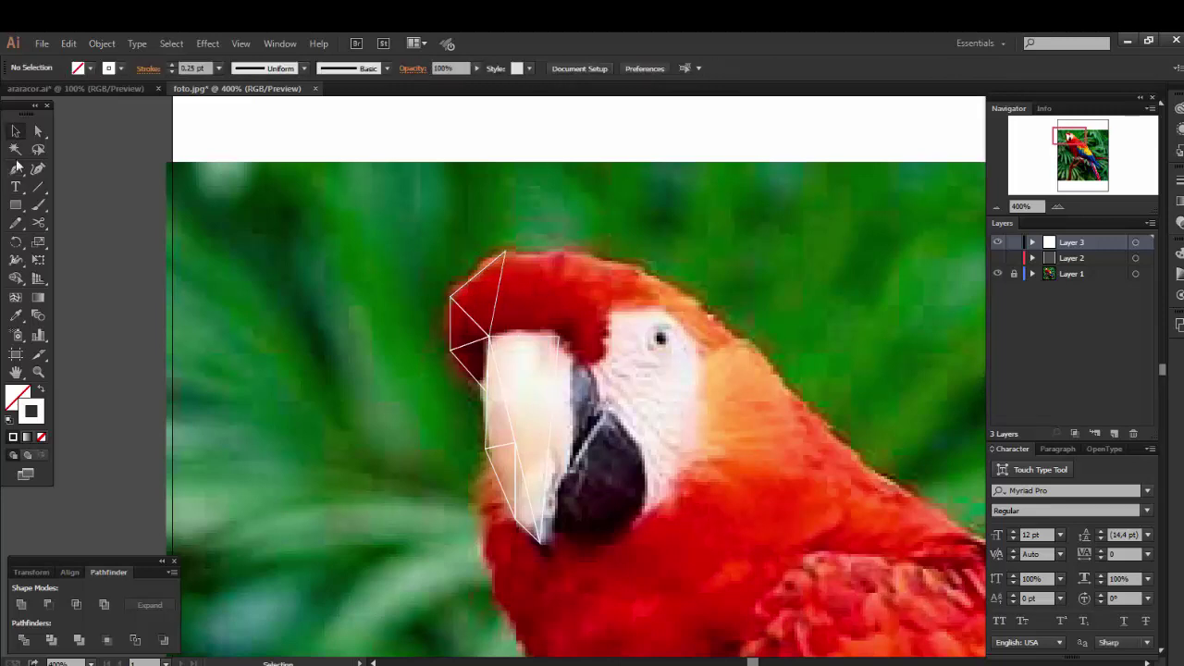
Draw a triangle from the crown top to the crown above the beak's right side.
click(16, 166)
click(504, 250)
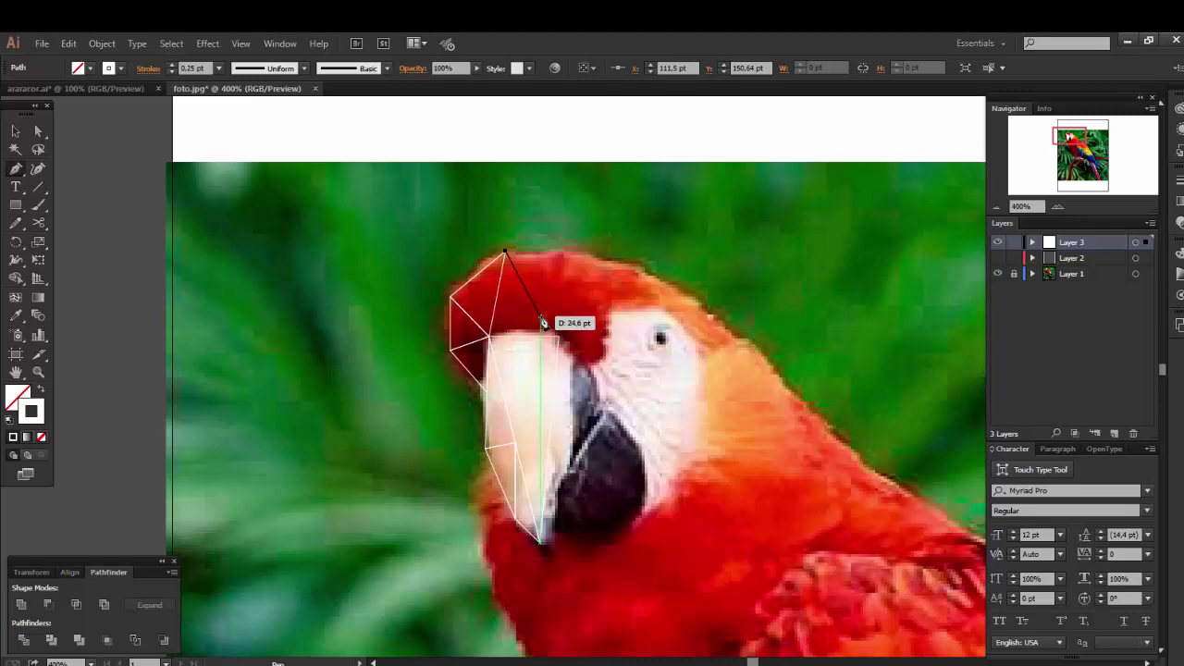
click(540, 317)
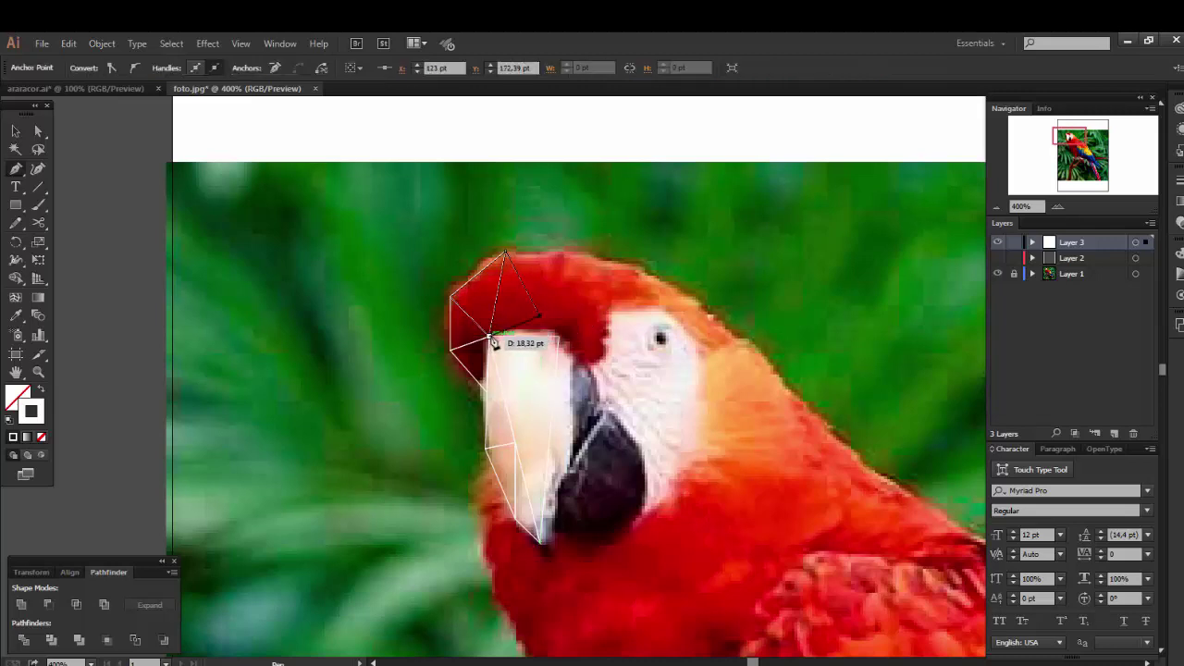
click(489, 336)
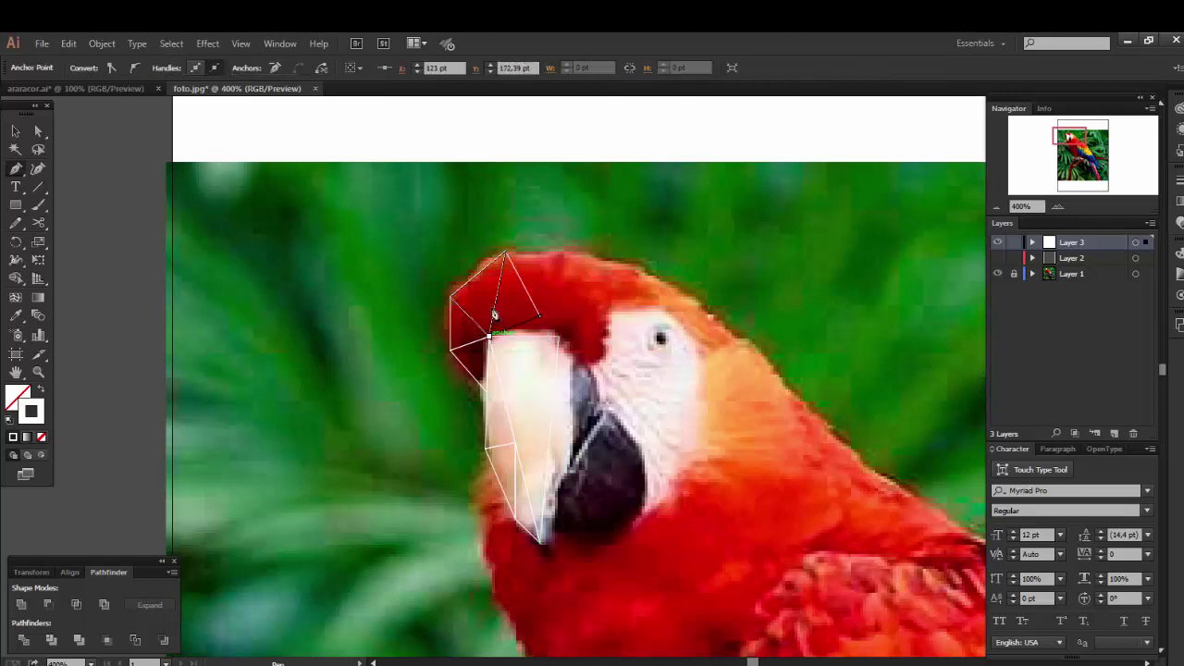
click(506, 253)
key(v)
click(83, 244)
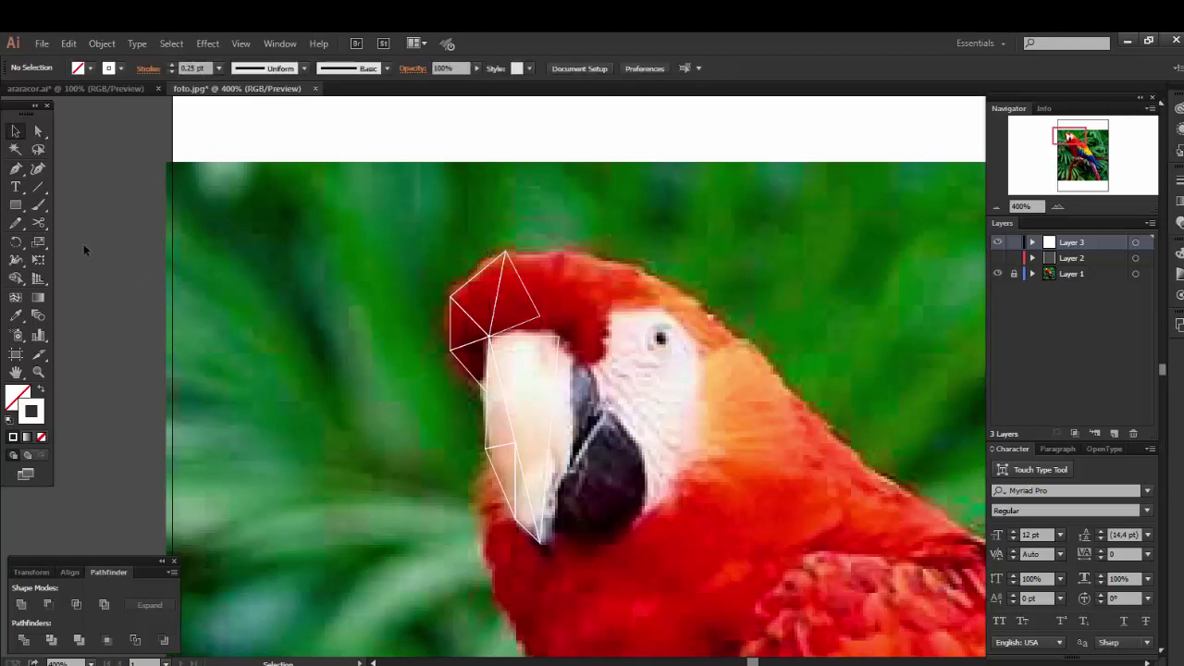
Draw a triangle joining the beak's top-right and top-left corners to the crown corner above.
click(16, 169)
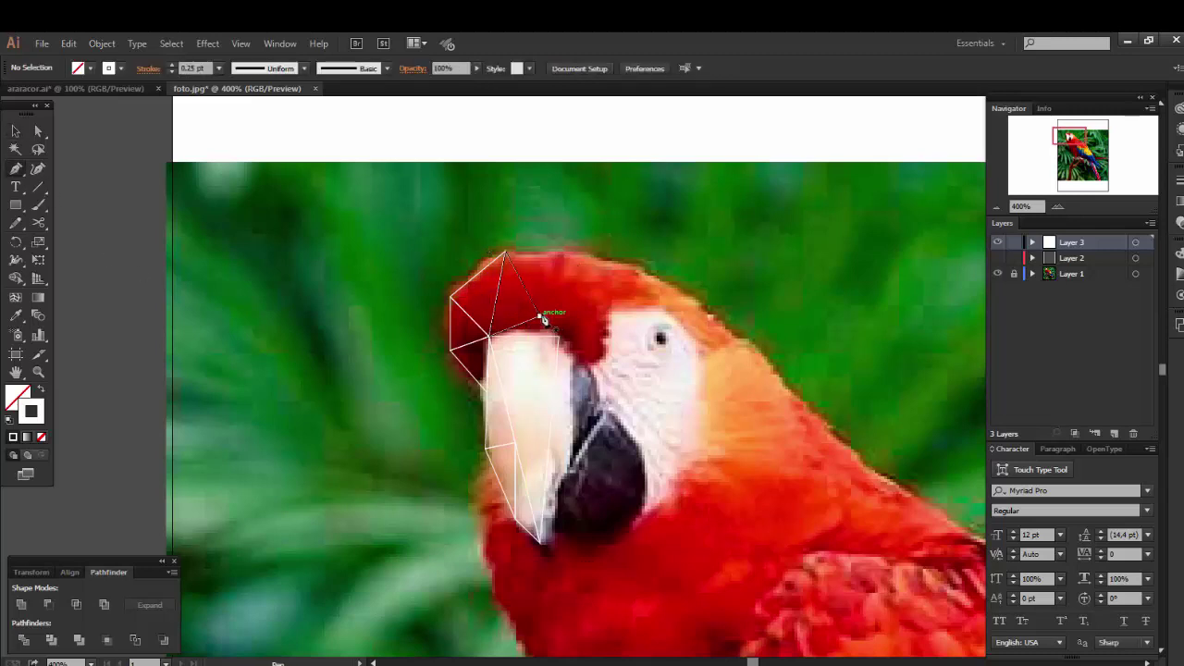
click(555, 335)
click(489, 341)
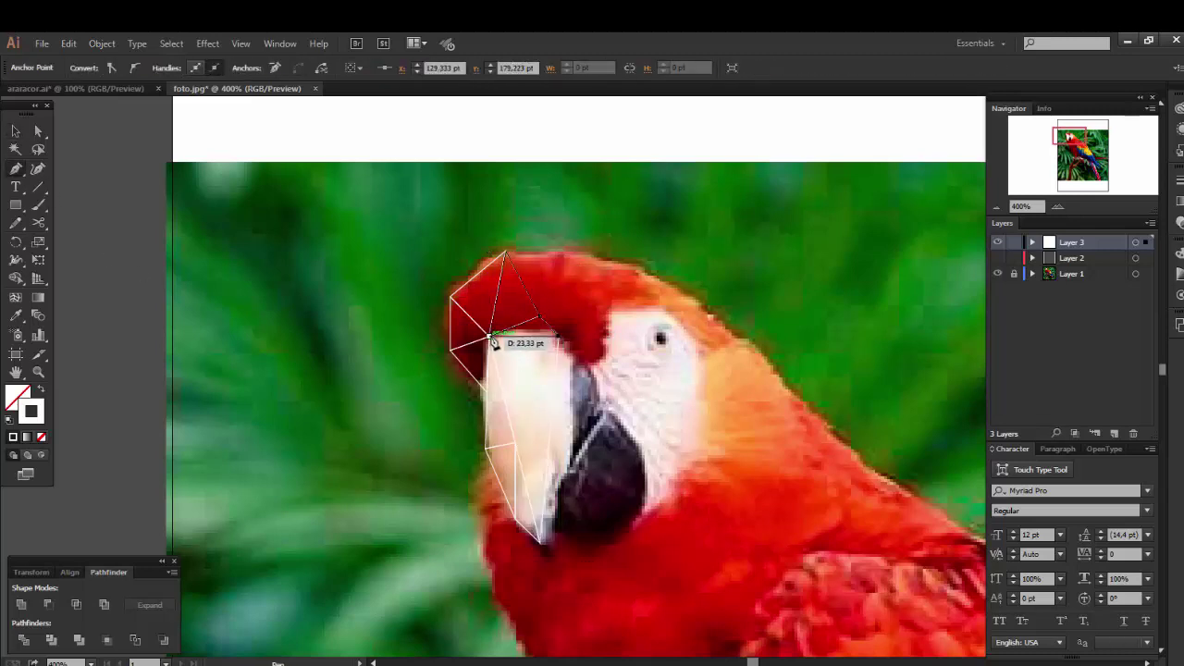
click(540, 318)
key(v)
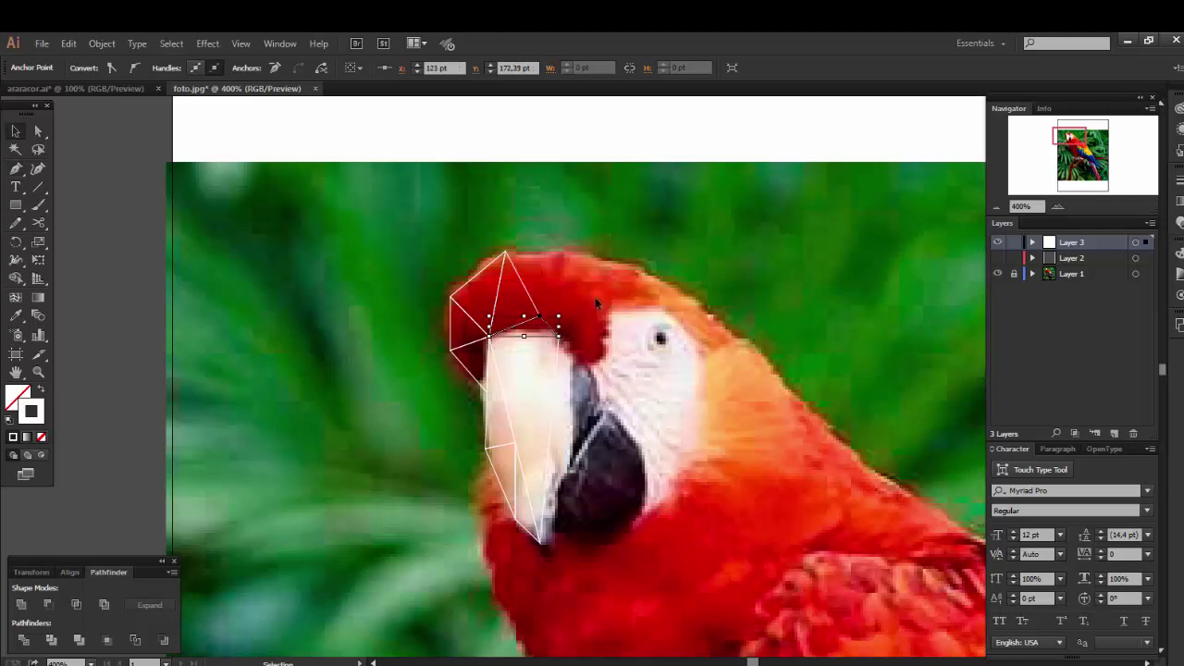
click(279, 295)
Start a new Pen path at the beak's top-right corner.
click(16, 169)
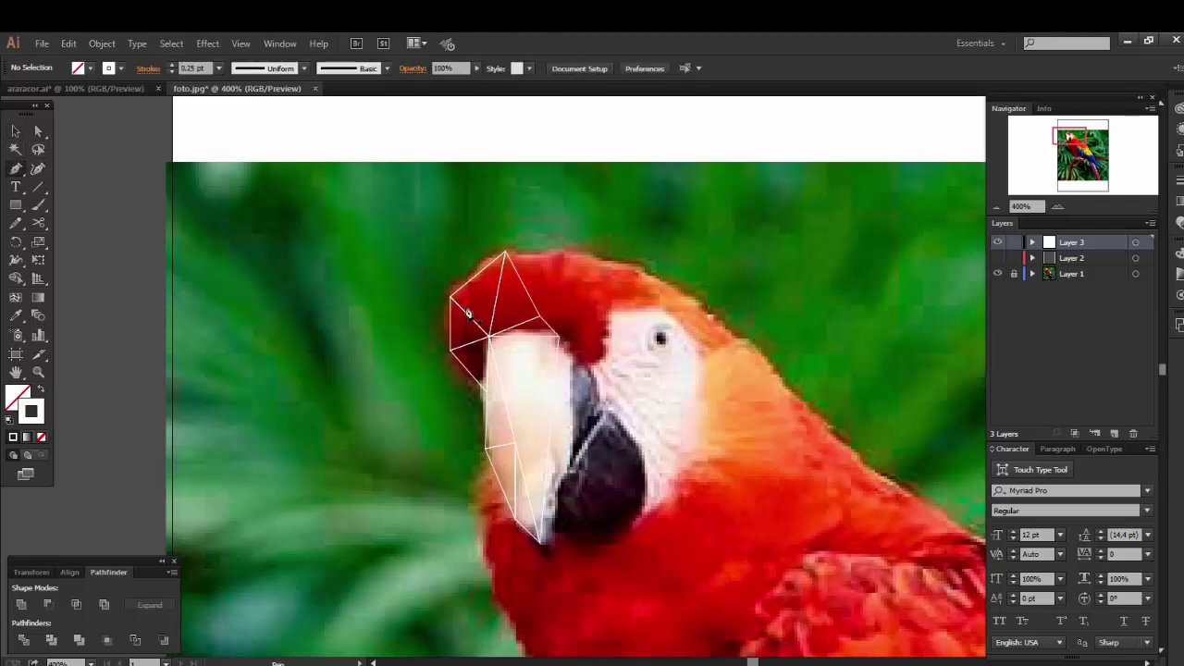
click(573, 359)
click(560, 339)
click(560, 339)
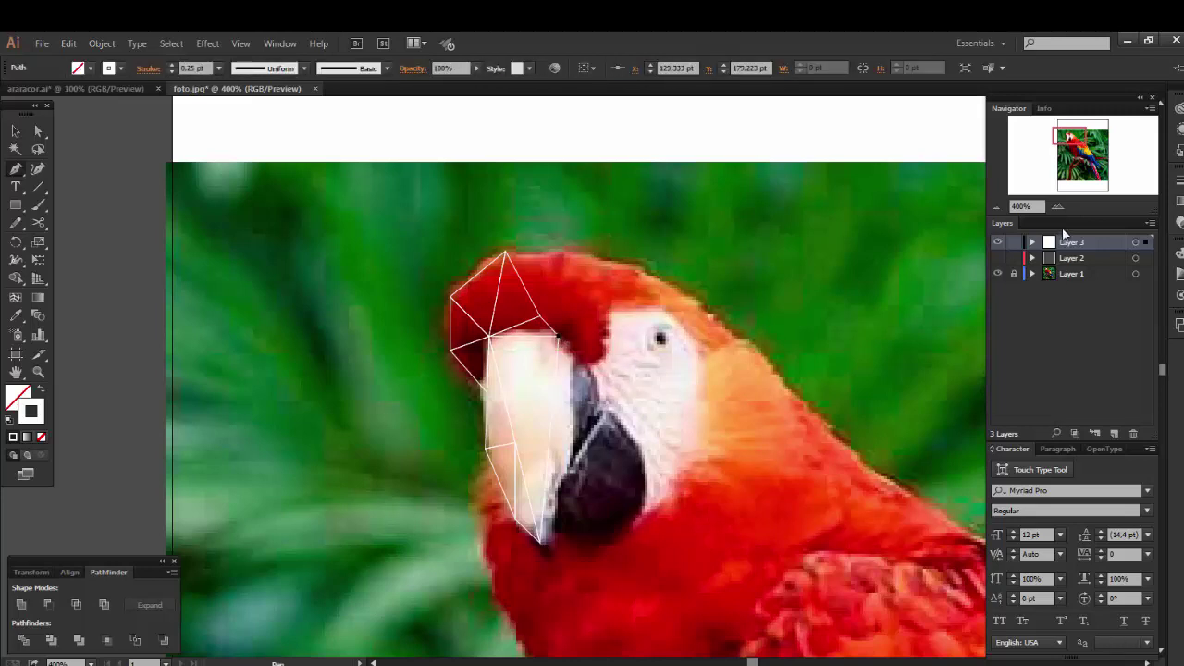
Trace a tall triangle down the beak's right edge, then undo the leftover shape's top part.
click(1058, 207)
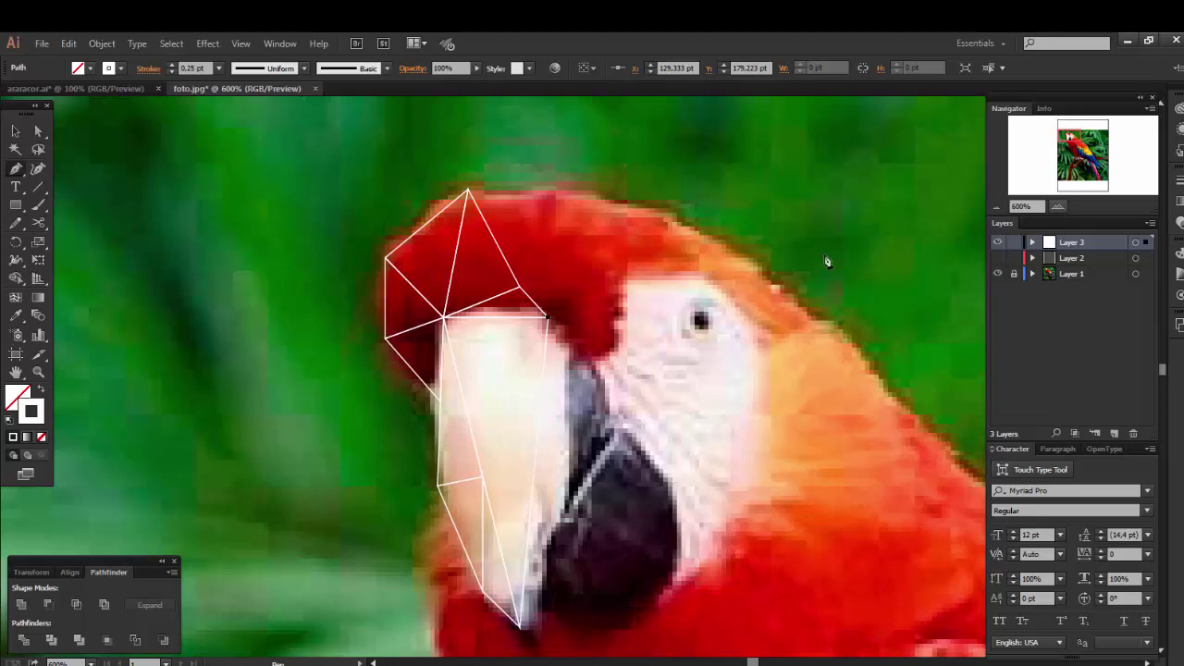
click(571, 359)
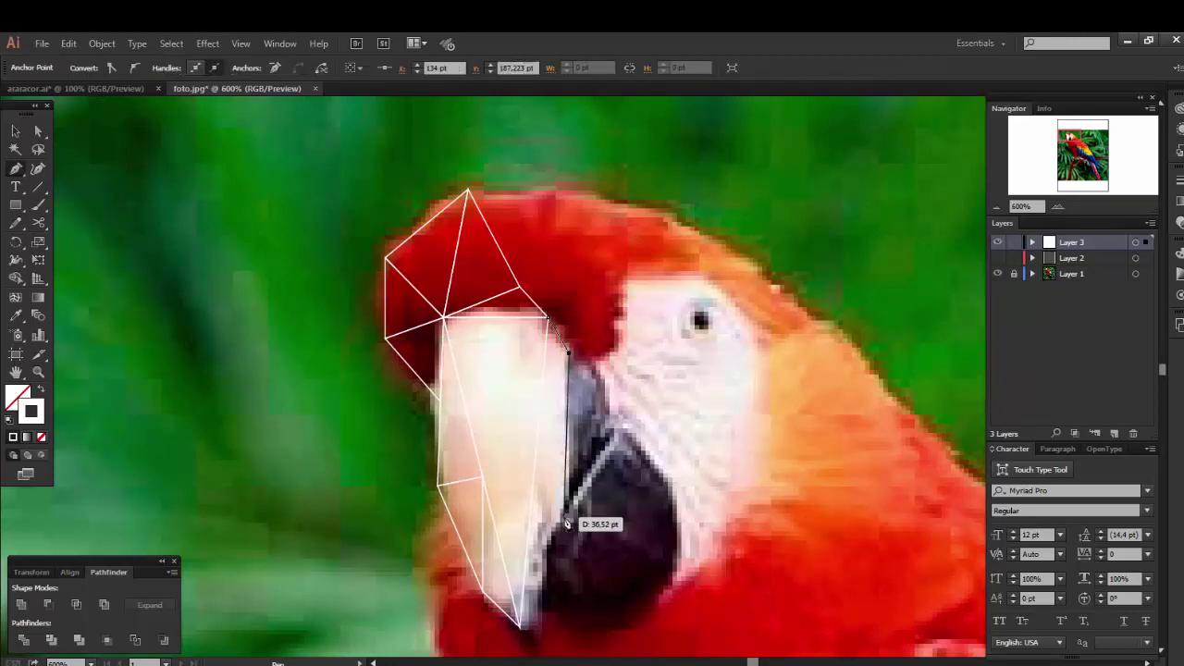
click(532, 520)
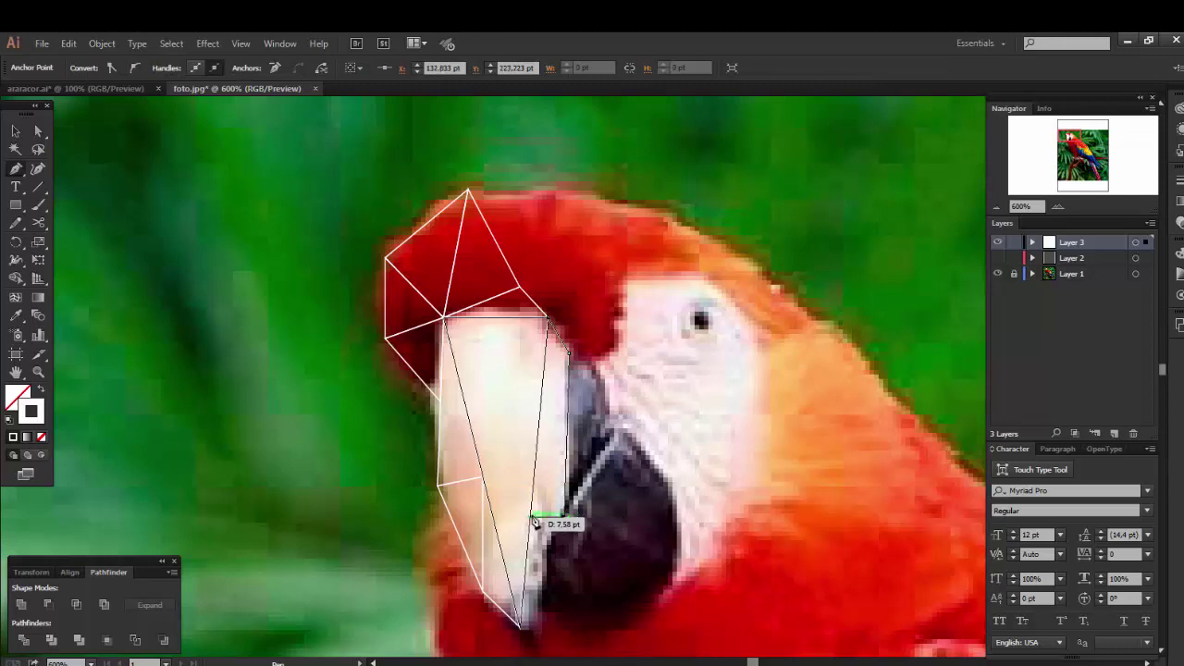
click(546, 319)
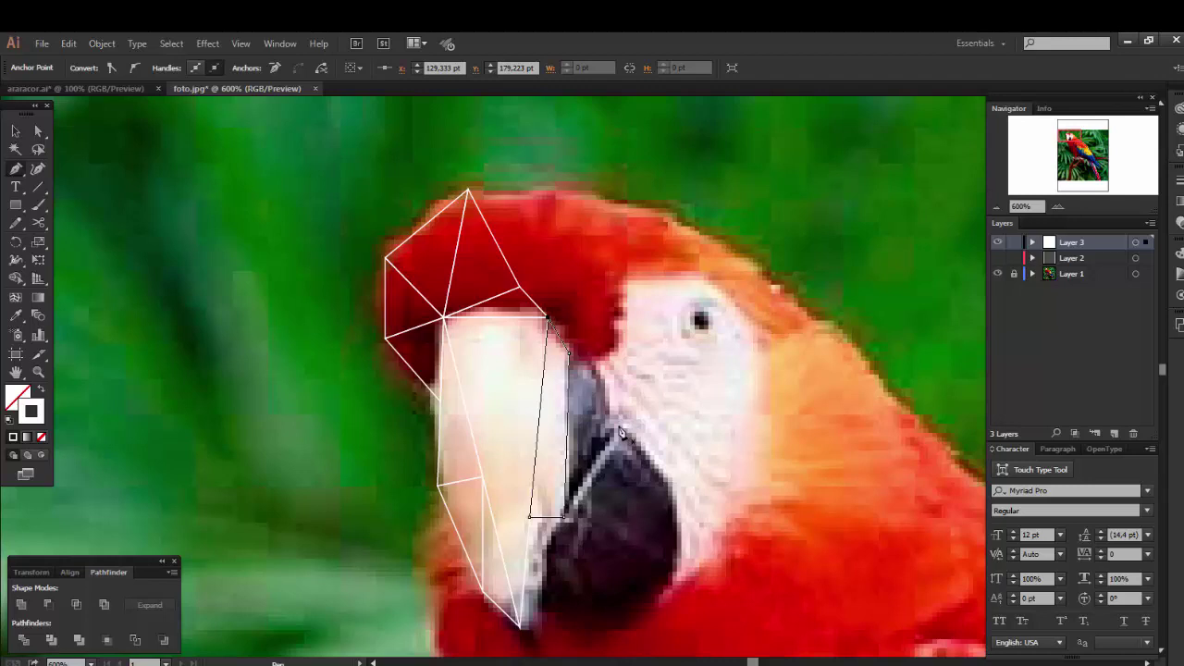
key(v)
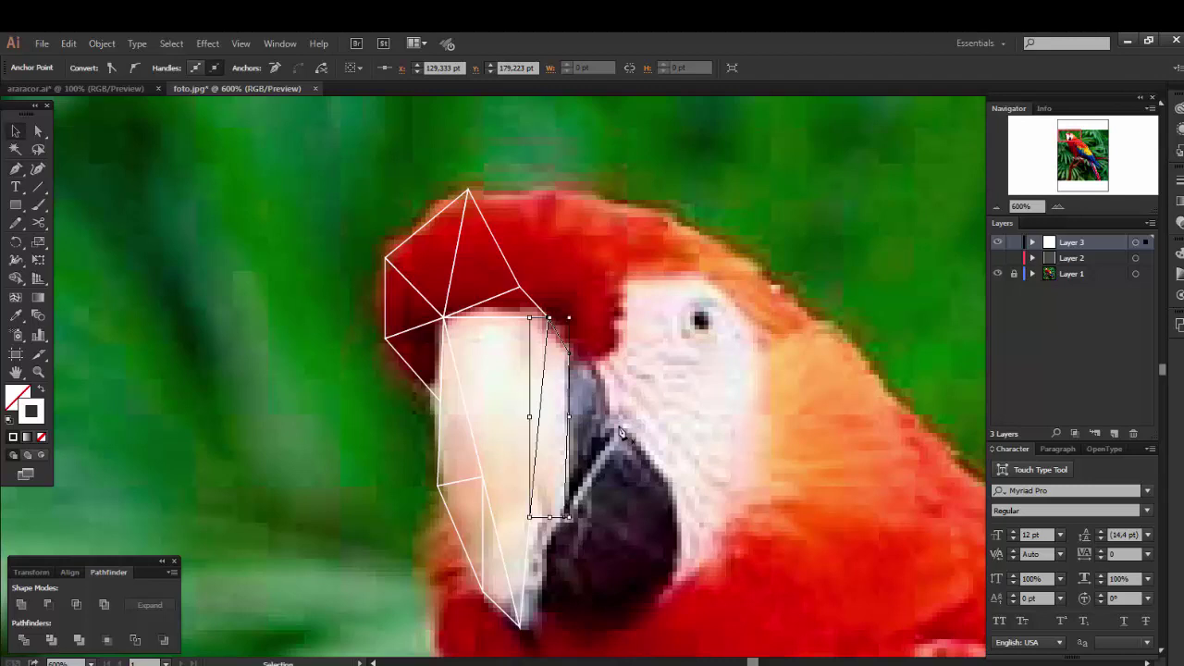
key(ctrl+z)
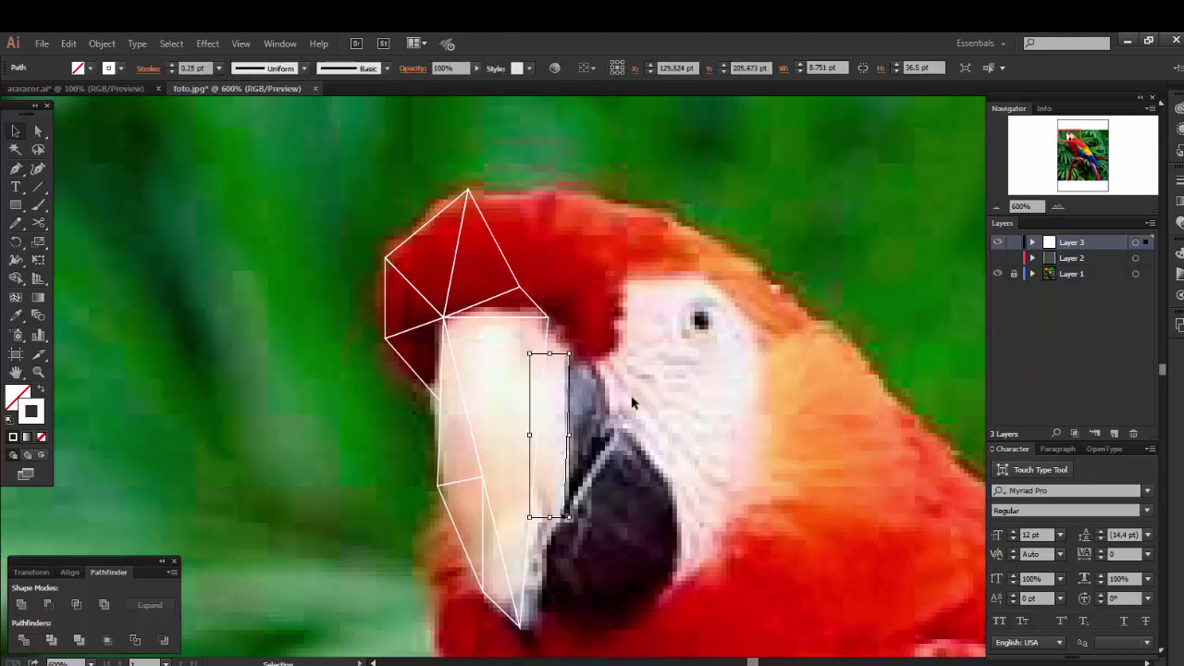
click(622, 453)
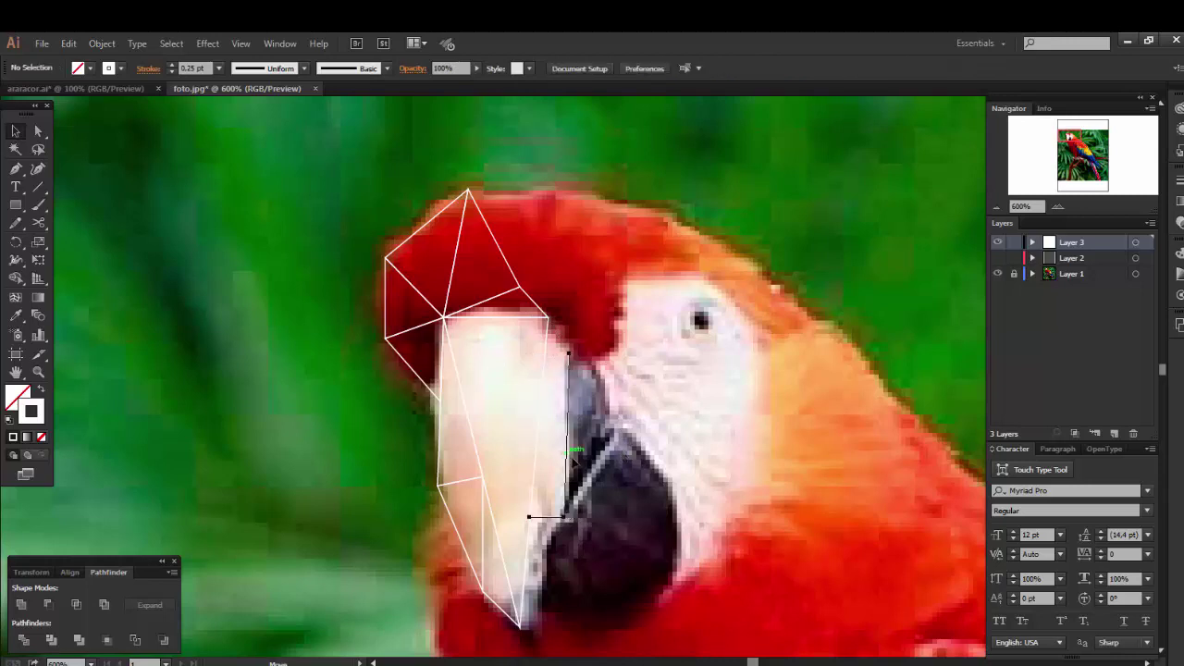
Draw a thin triangle from the beak's upper corner along its right edge.
click(15, 169)
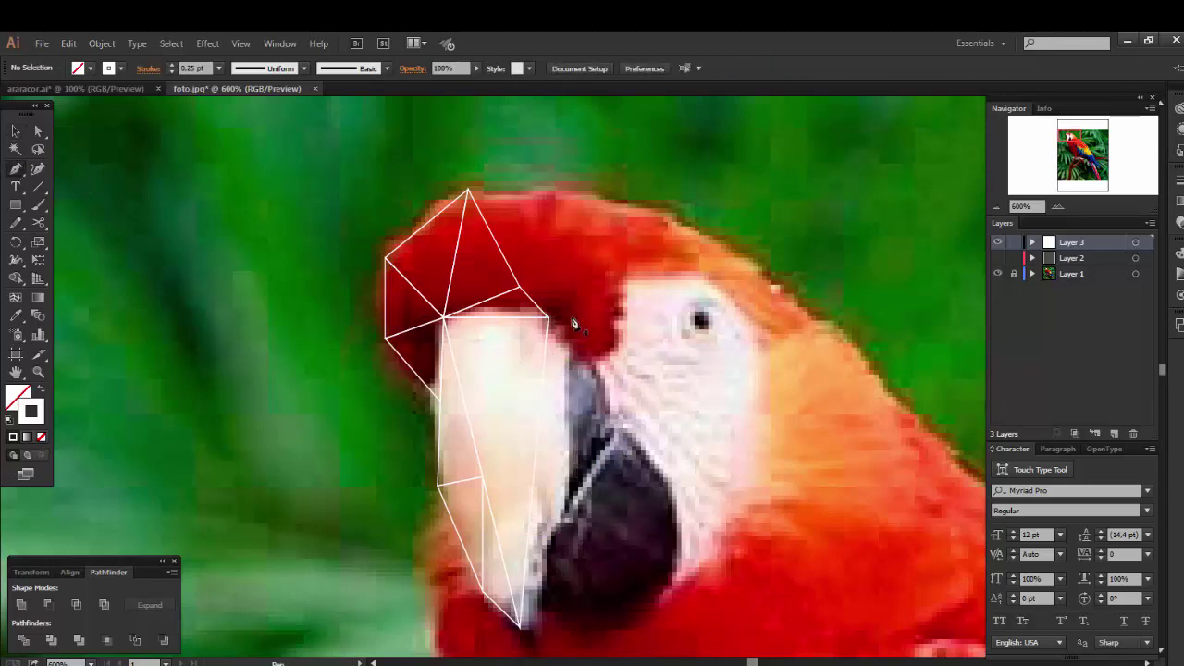
click(548, 318)
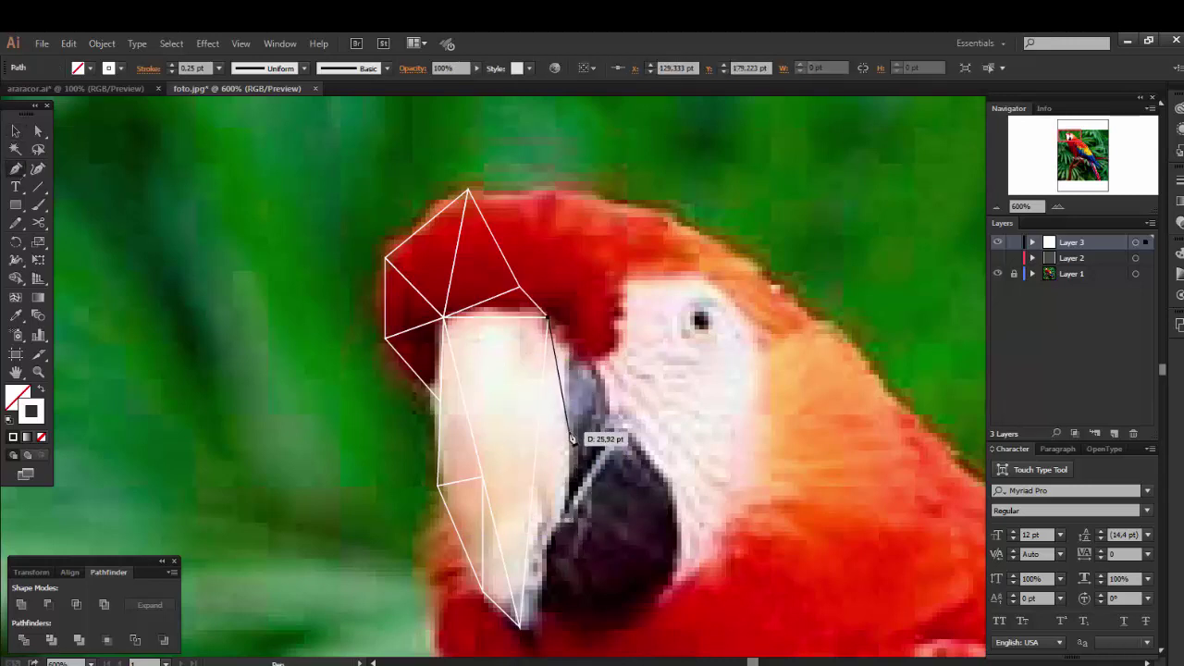
click(568, 353)
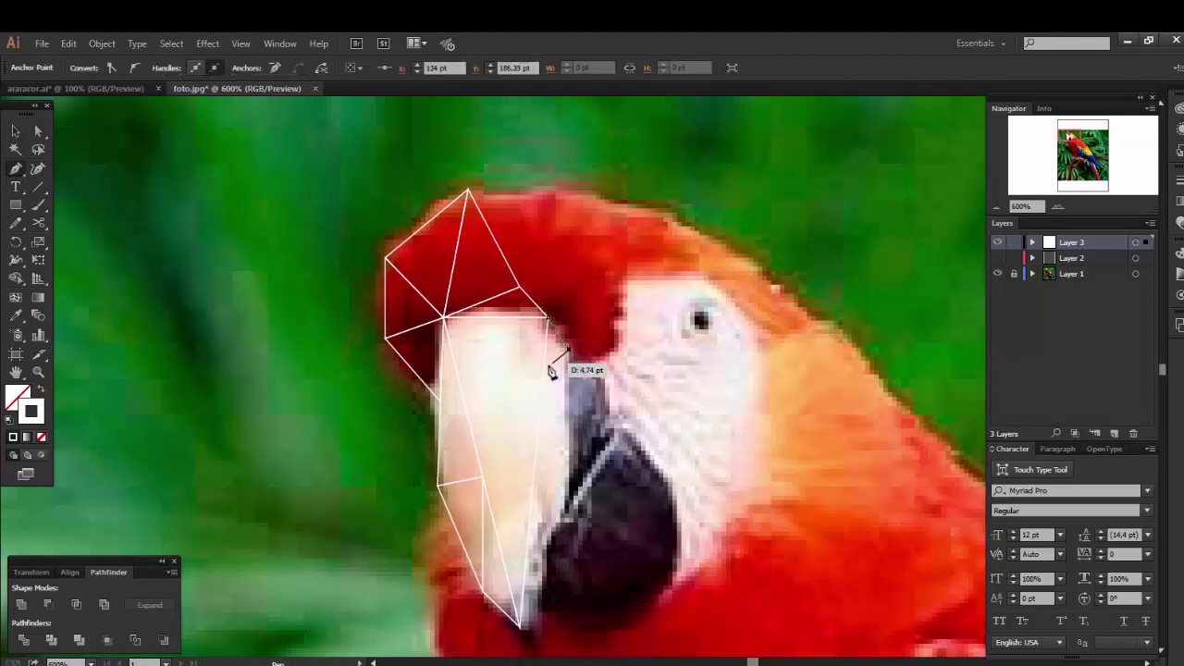
click(545, 373)
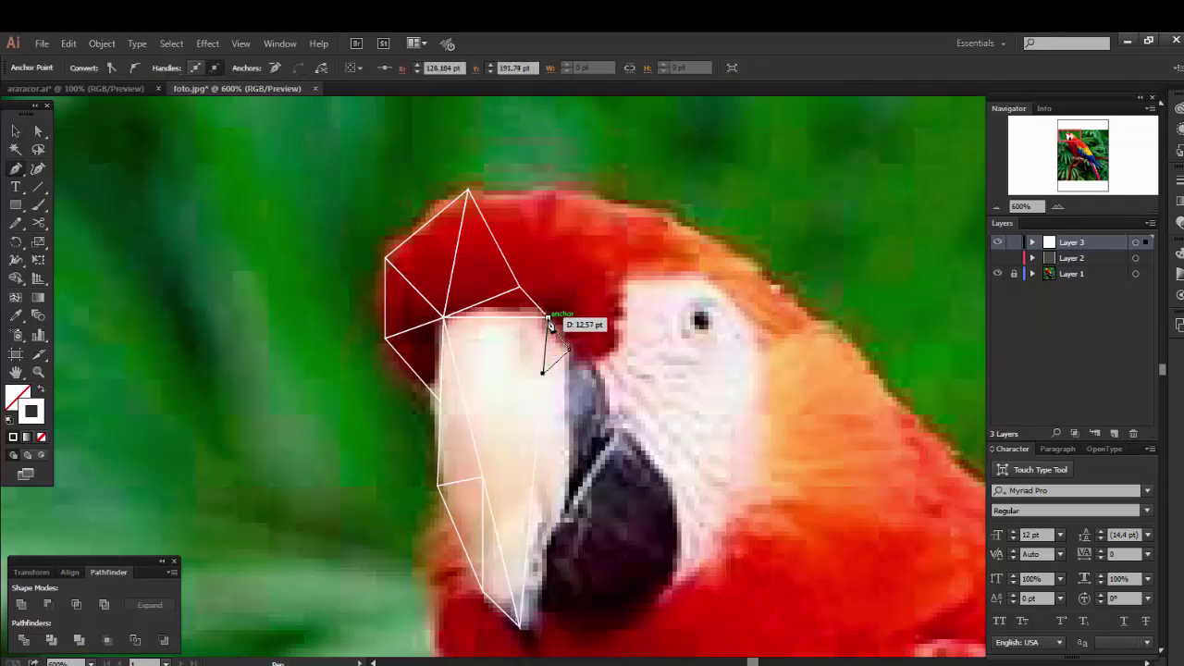
click(547, 317)
key(v)
click(567, 418)
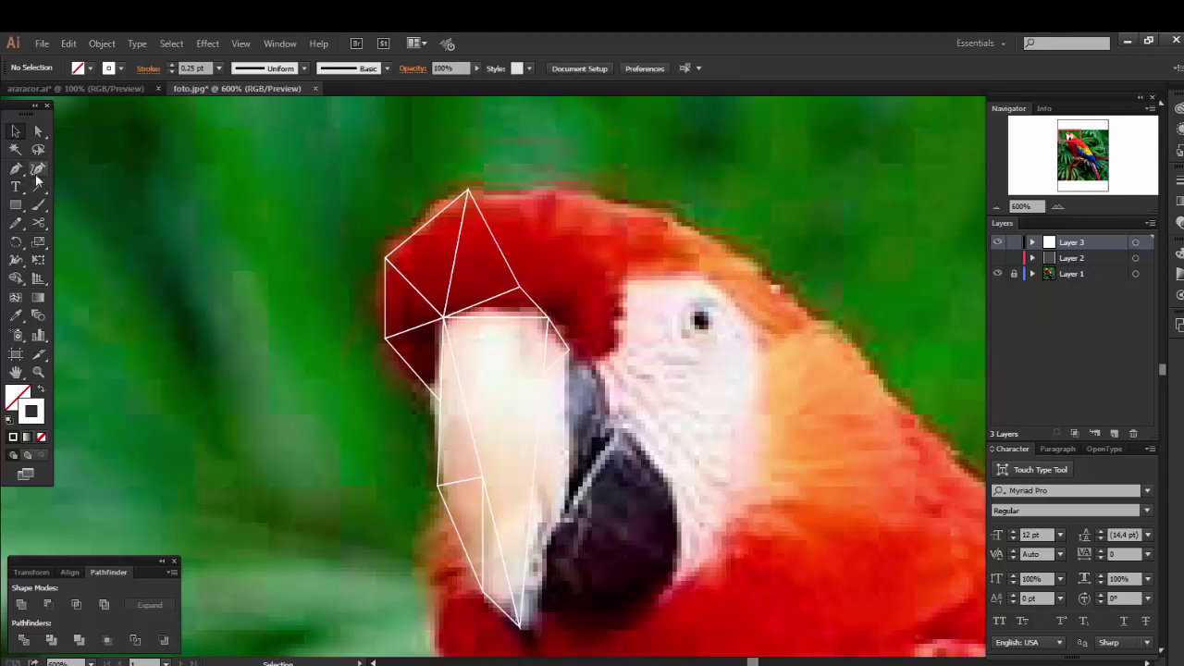
Add another thin triangle further down the beak's right edge, bordering the inner edge.
click(16, 169)
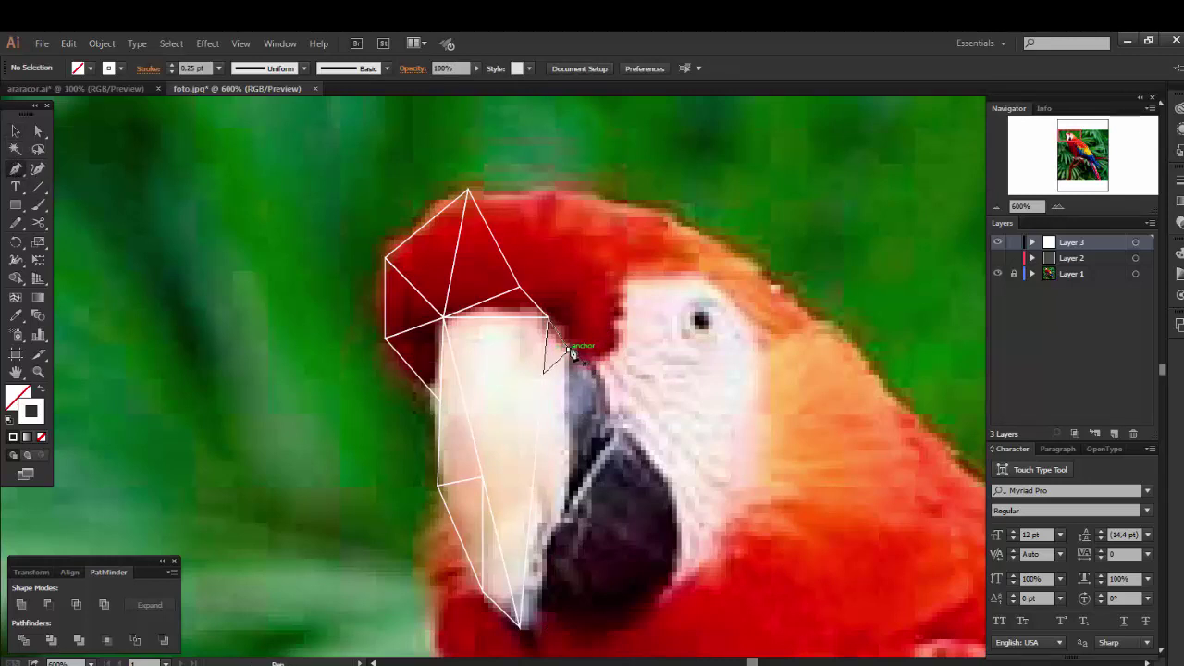
click(570, 352)
click(567, 507)
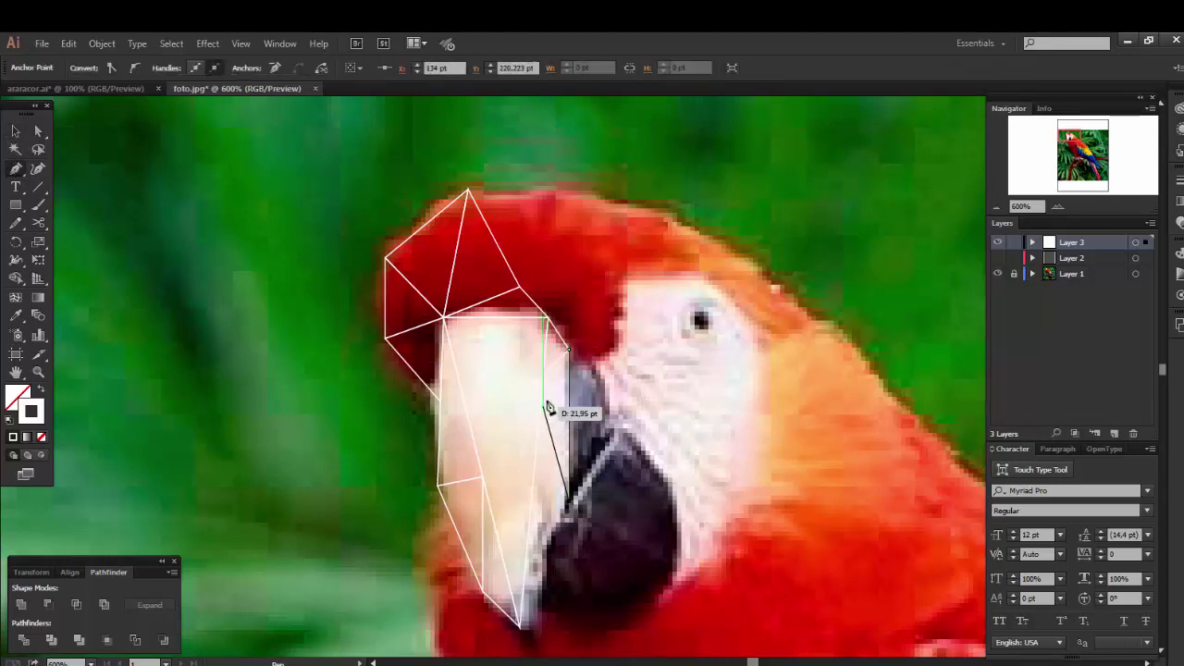
click(543, 372)
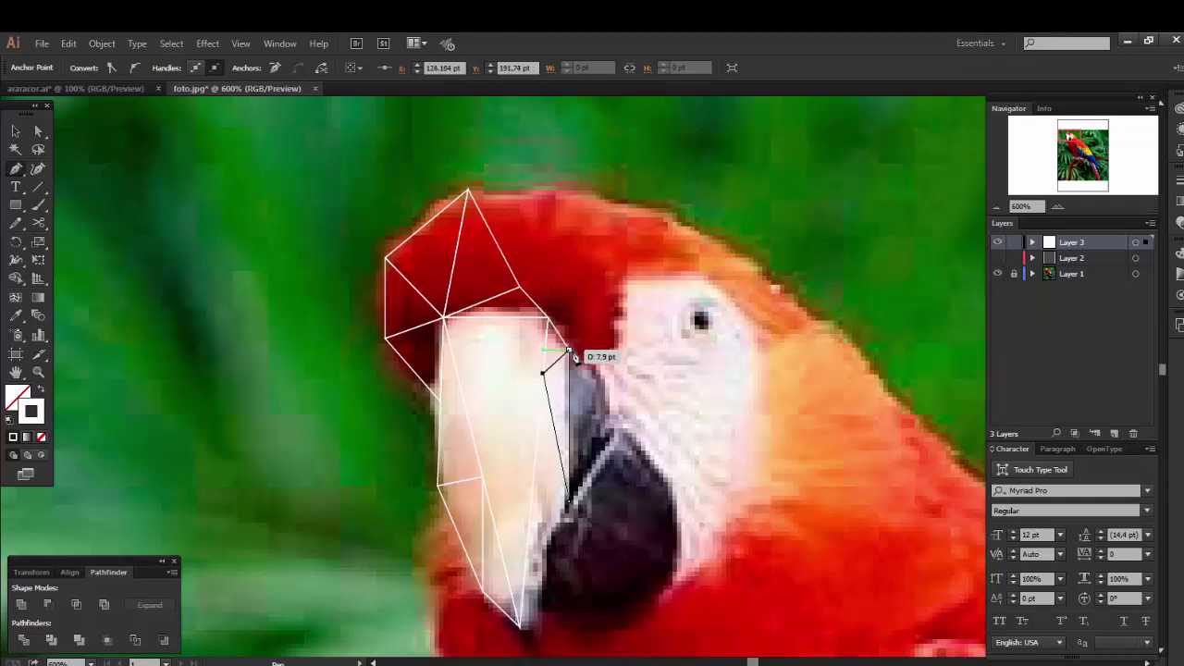
click(570, 352)
key(v)
click(601, 398)
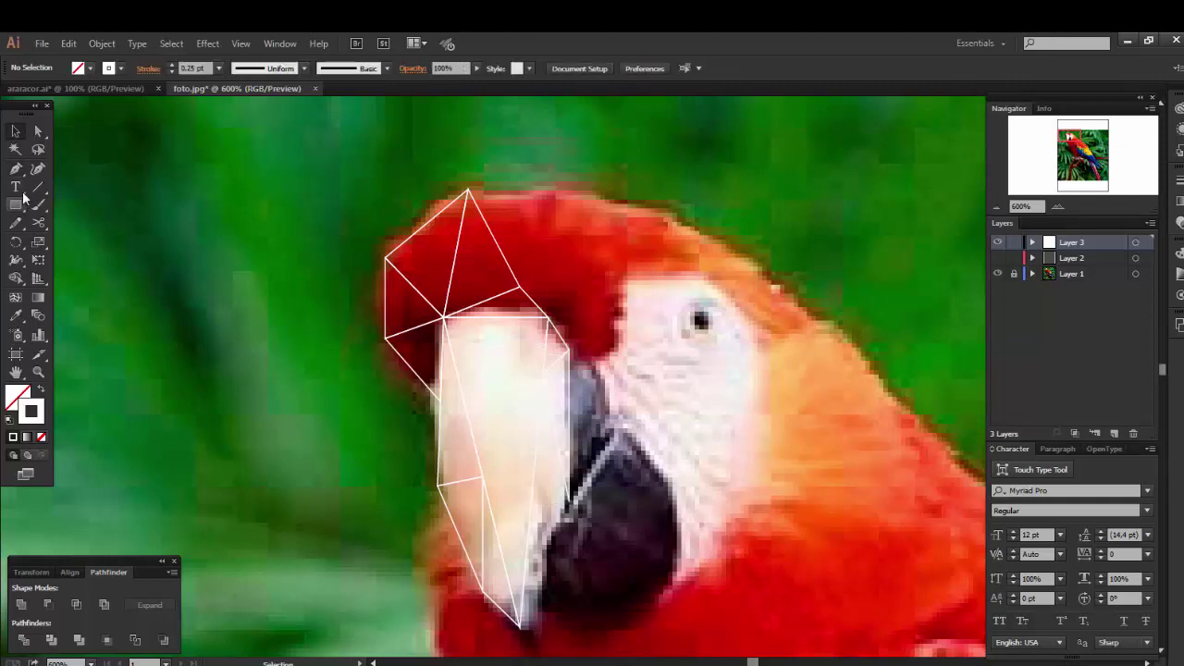
Draw a thin closed triangle from the beak's lower tip up along its right edge.
click(15, 168)
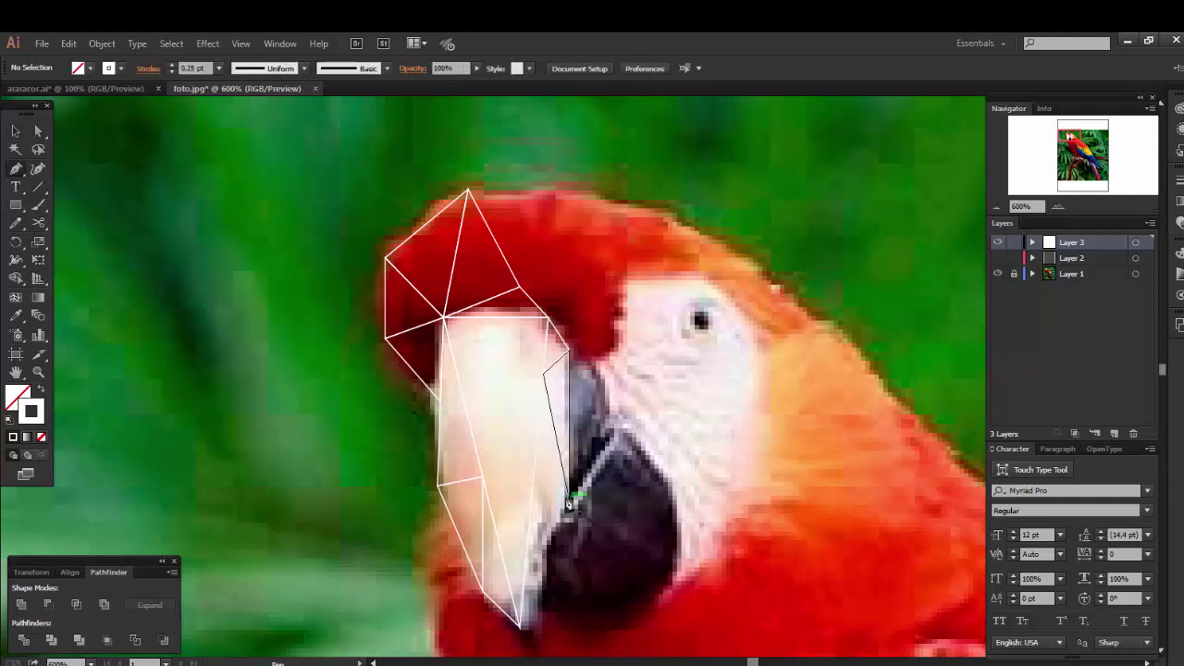
mouse_move(568, 504)
mouse_down()
mouse_move(532, 578)
mouse_move(545, 385)
mouse_up()
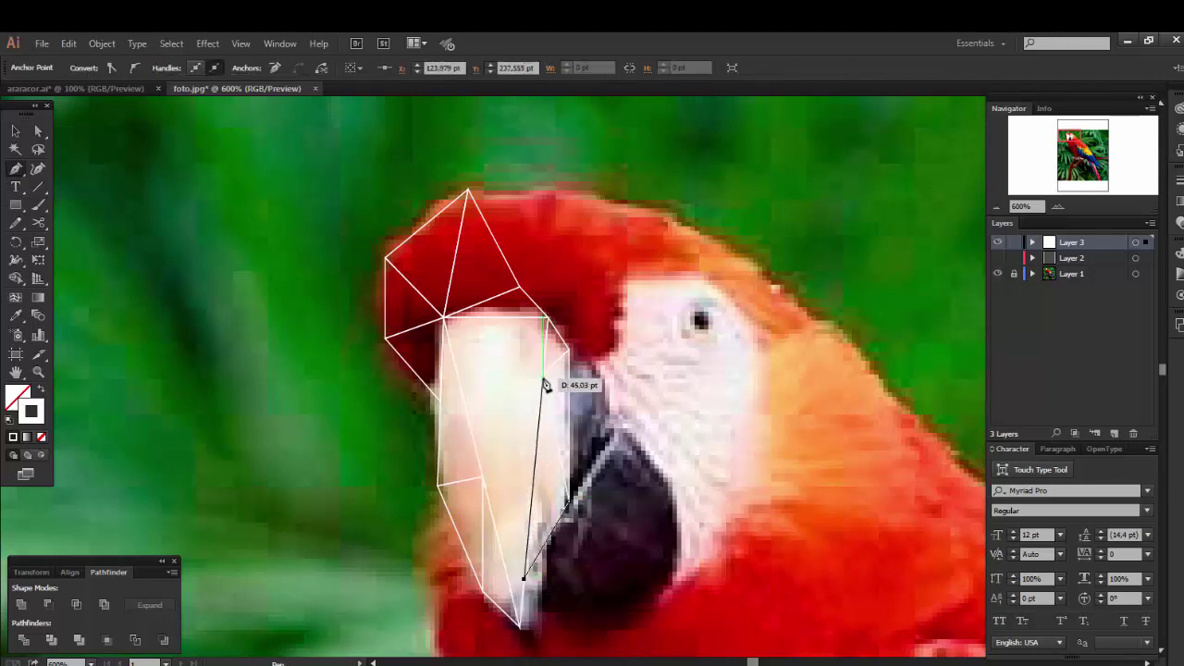
click(544, 376)
click(567, 505)
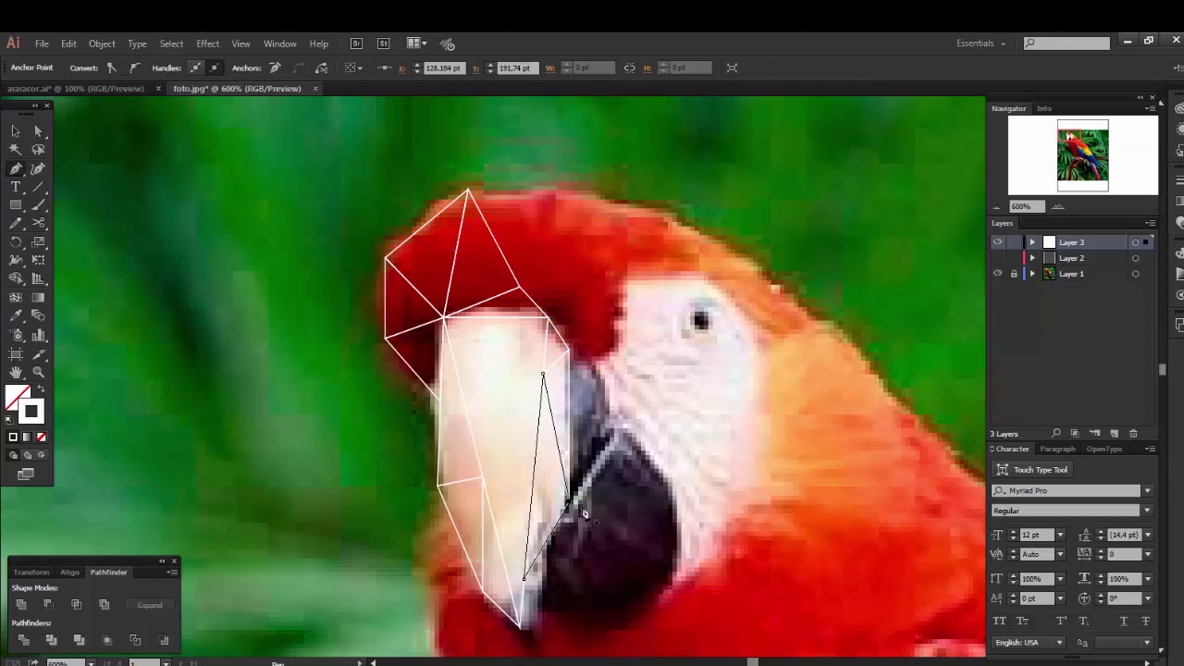
key(v)
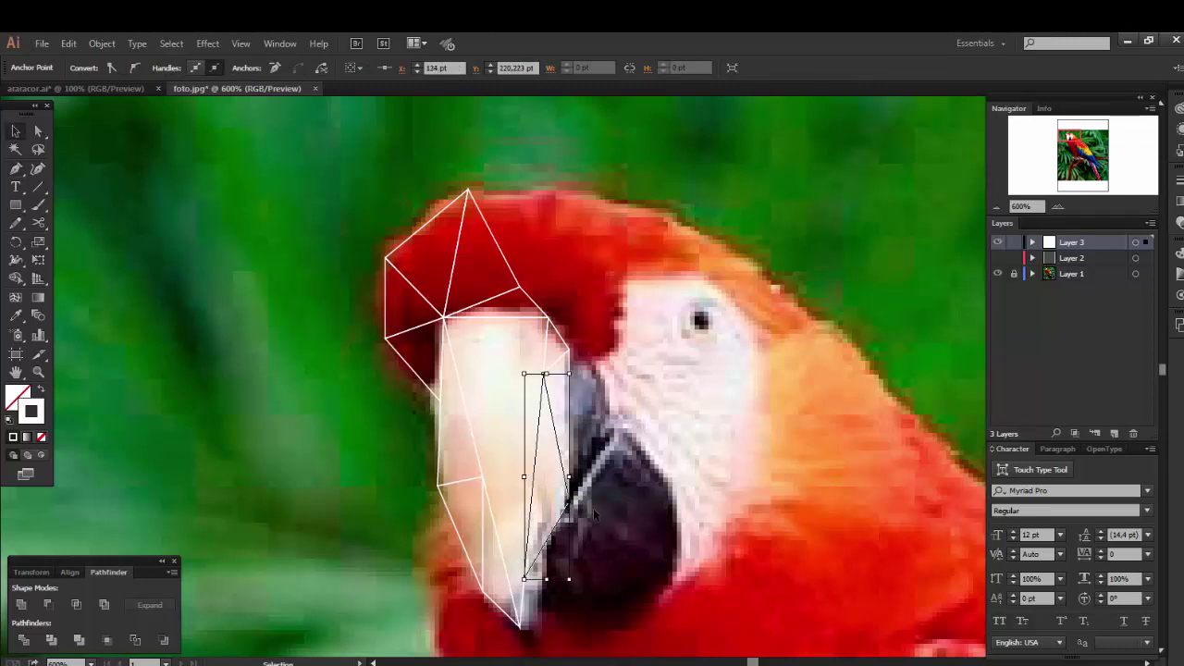
click(216, 310)
Extend a Pen path from a beak anchor down to the beak's bottom vertex.
click(16, 169)
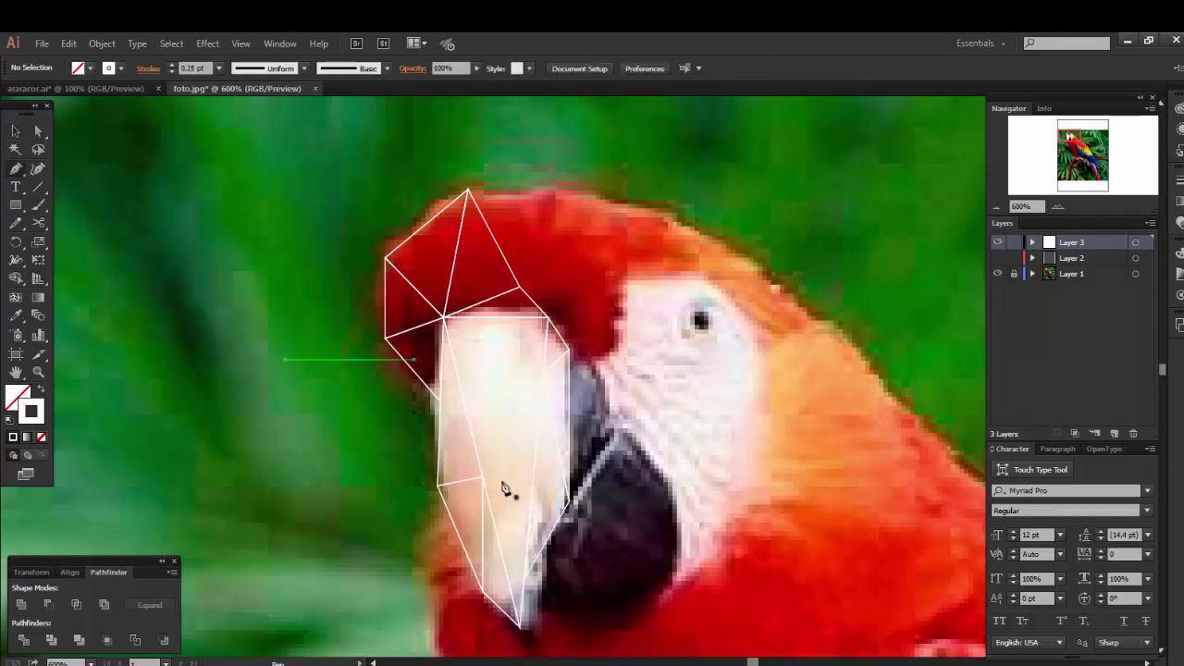
click(545, 572)
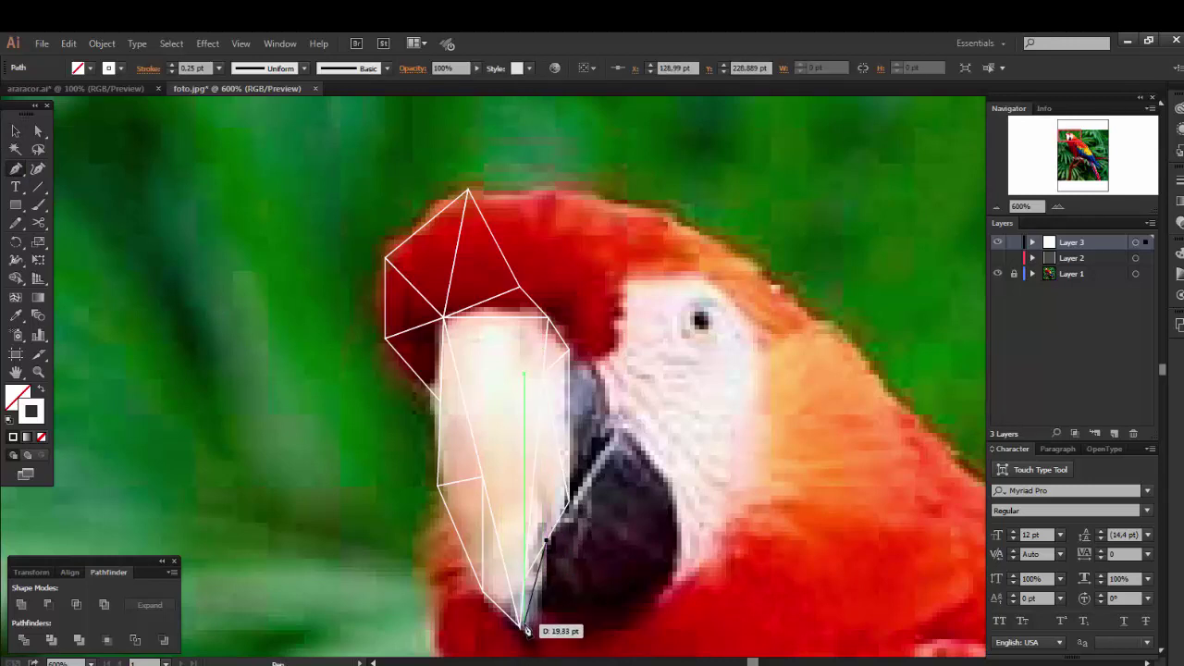
click(520, 625)
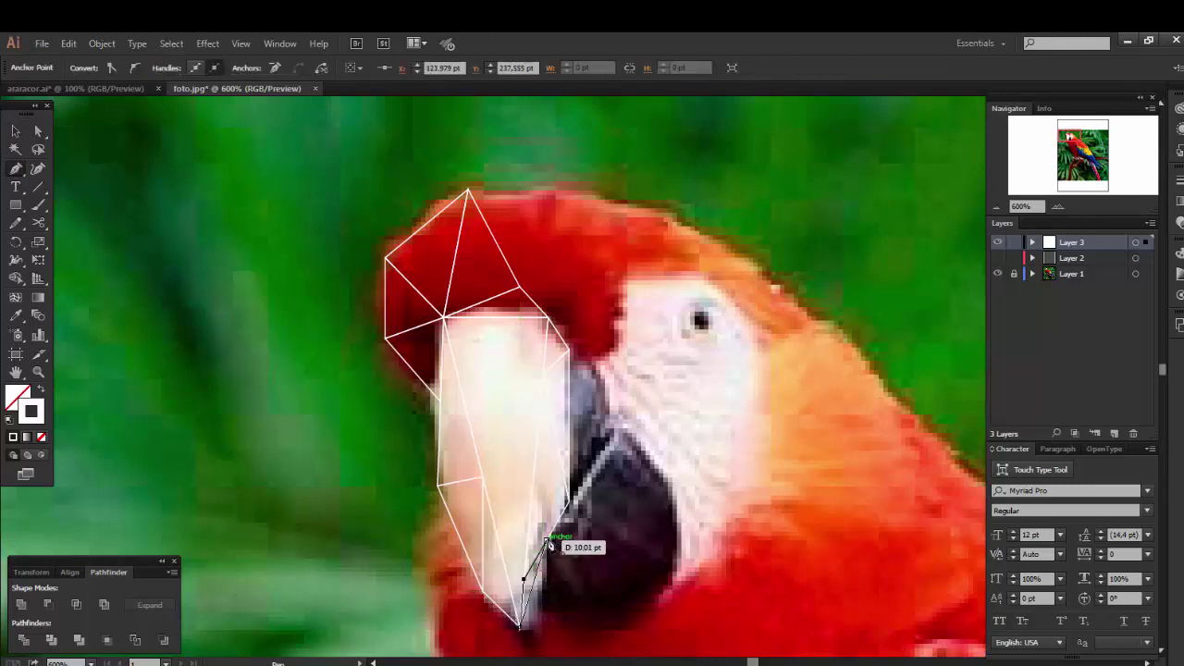
click(16, 131)
Add another sliver from the bottom anchor up the lower beak edge, then deselect.
click(16, 168)
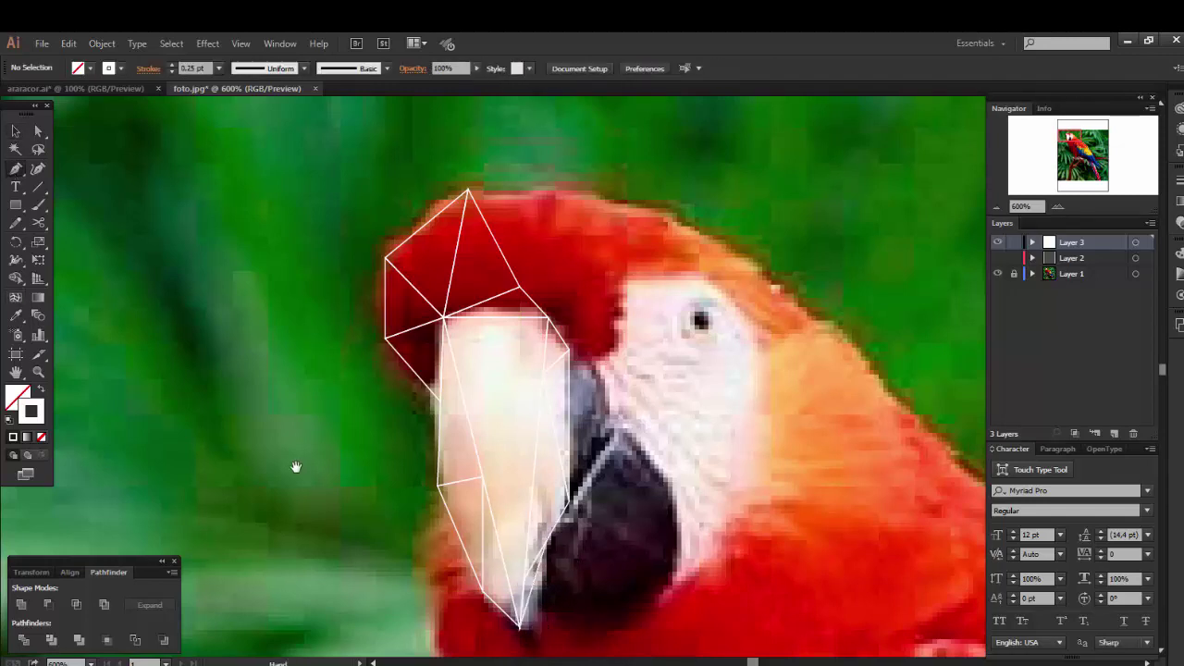
scroll(571, 556, down, 3)
click(487, 524)
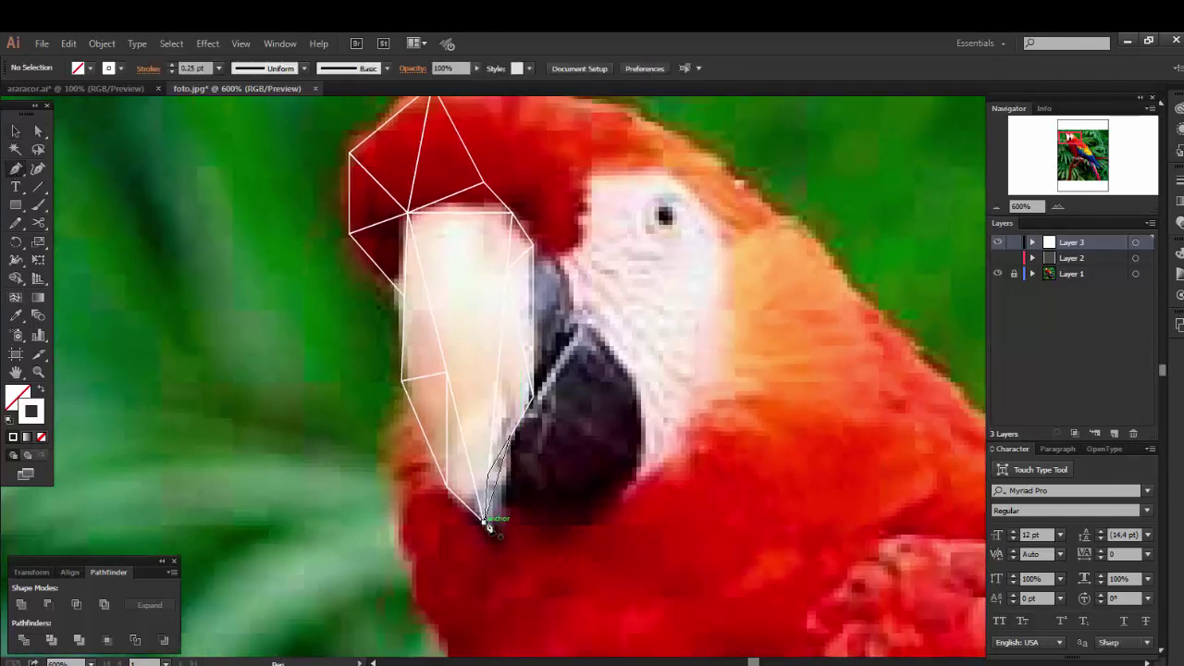
click(488, 523)
click(509, 436)
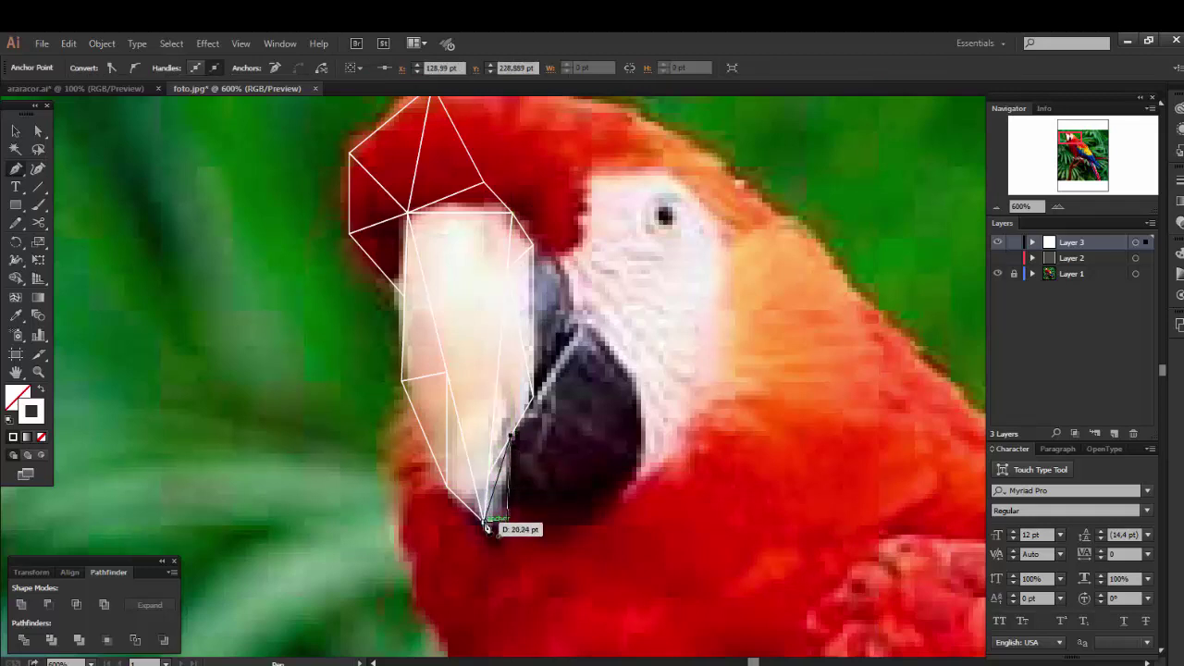
key(v)
click(574, 456)
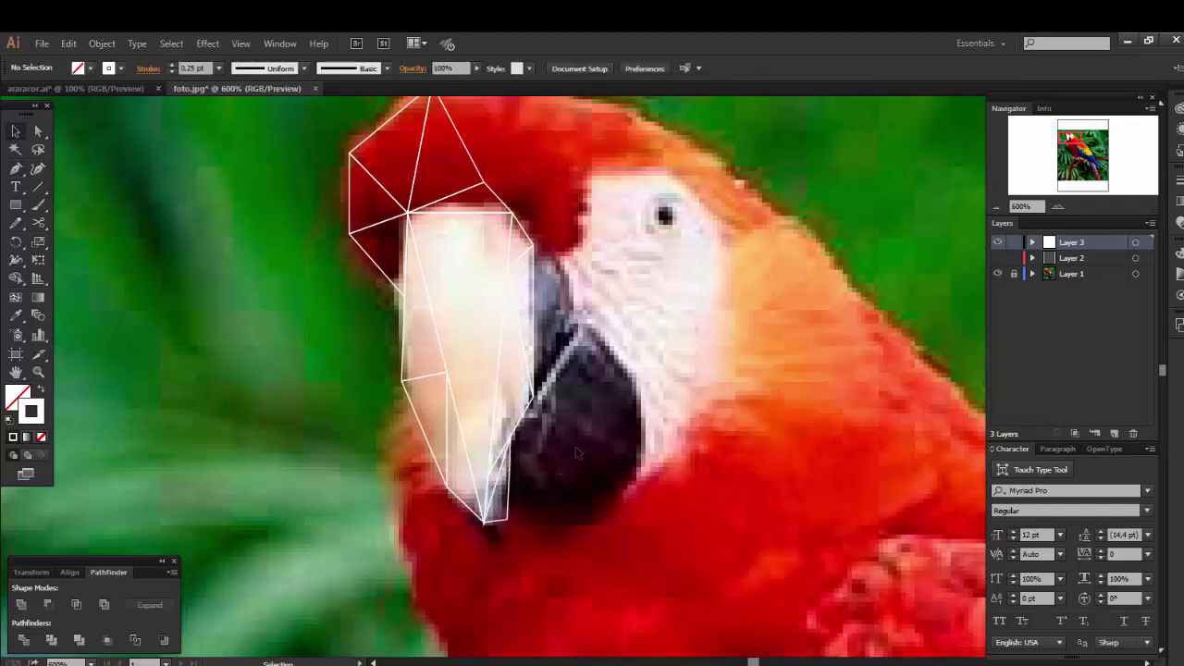
Outline a closed triangle from the head's top corner across the red crown.
scroll(592, 465, up, 2)
click(15, 169)
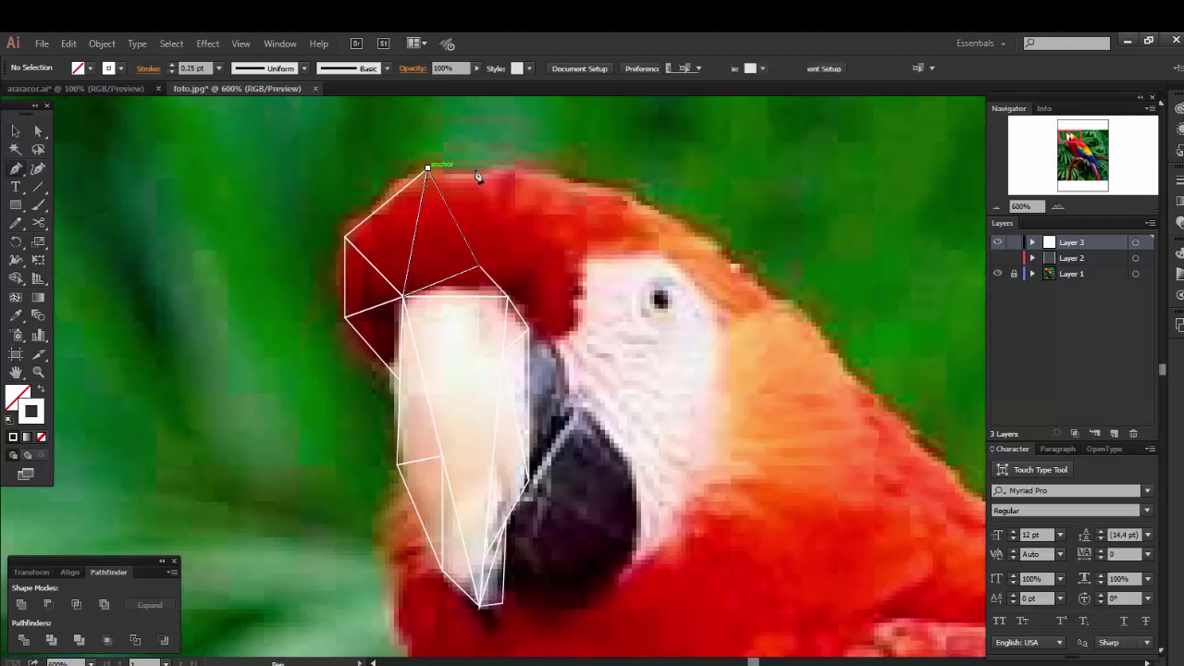
click(428, 169)
click(533, 173)
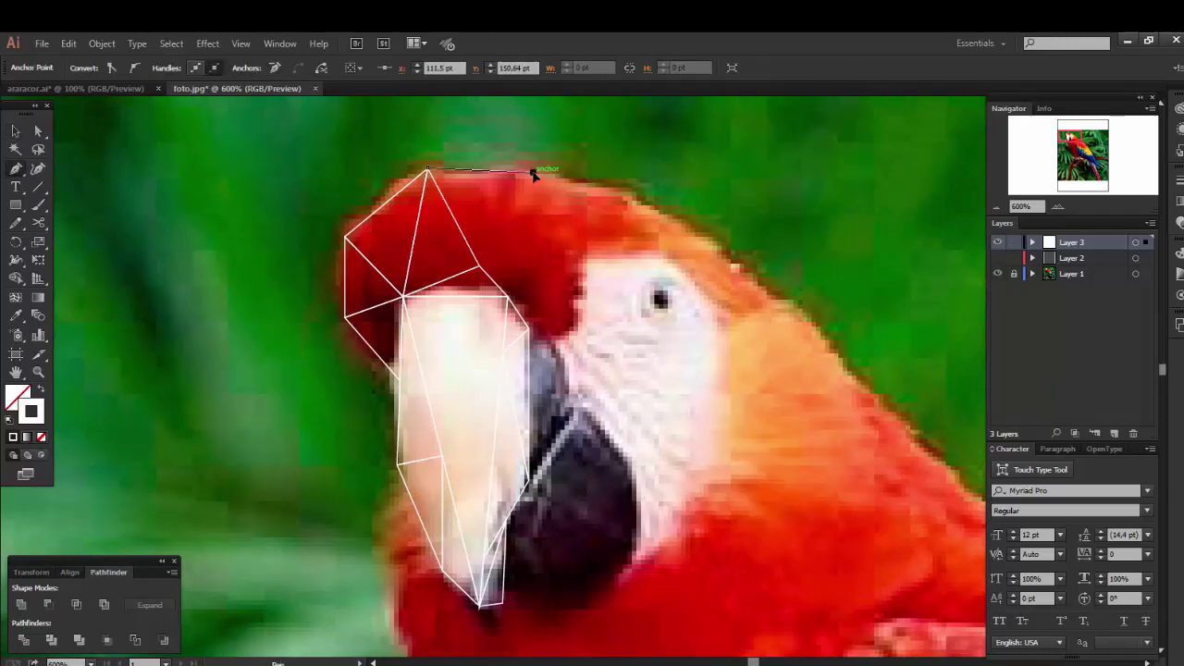
click(480, 269)
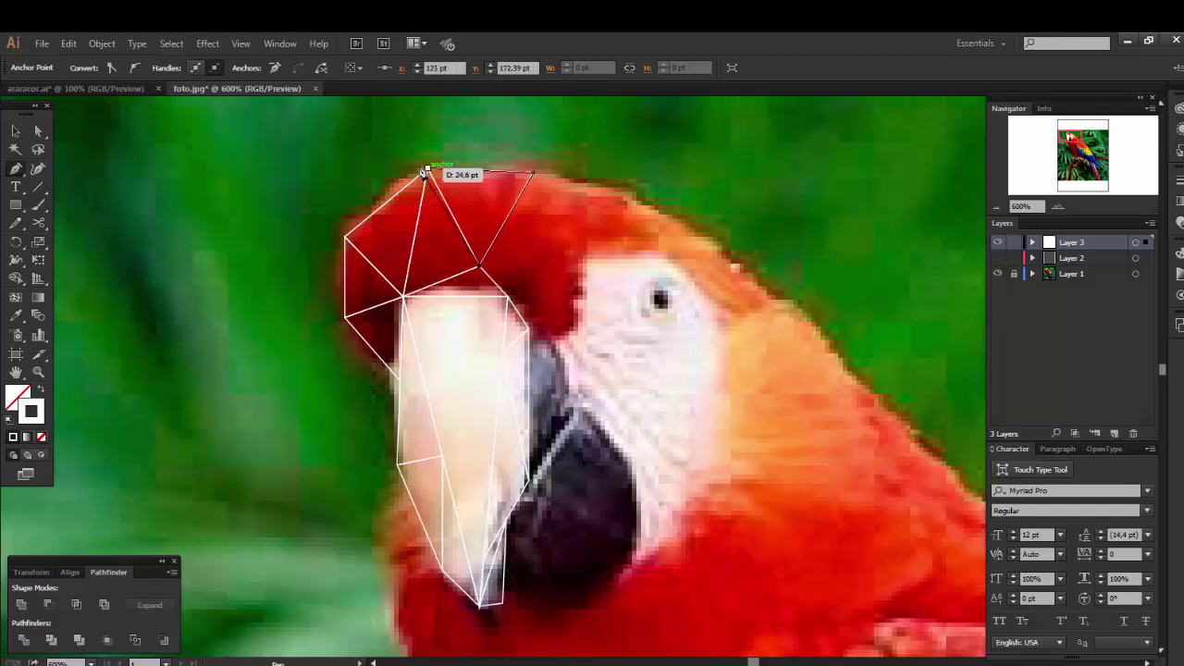
click(428, 171)
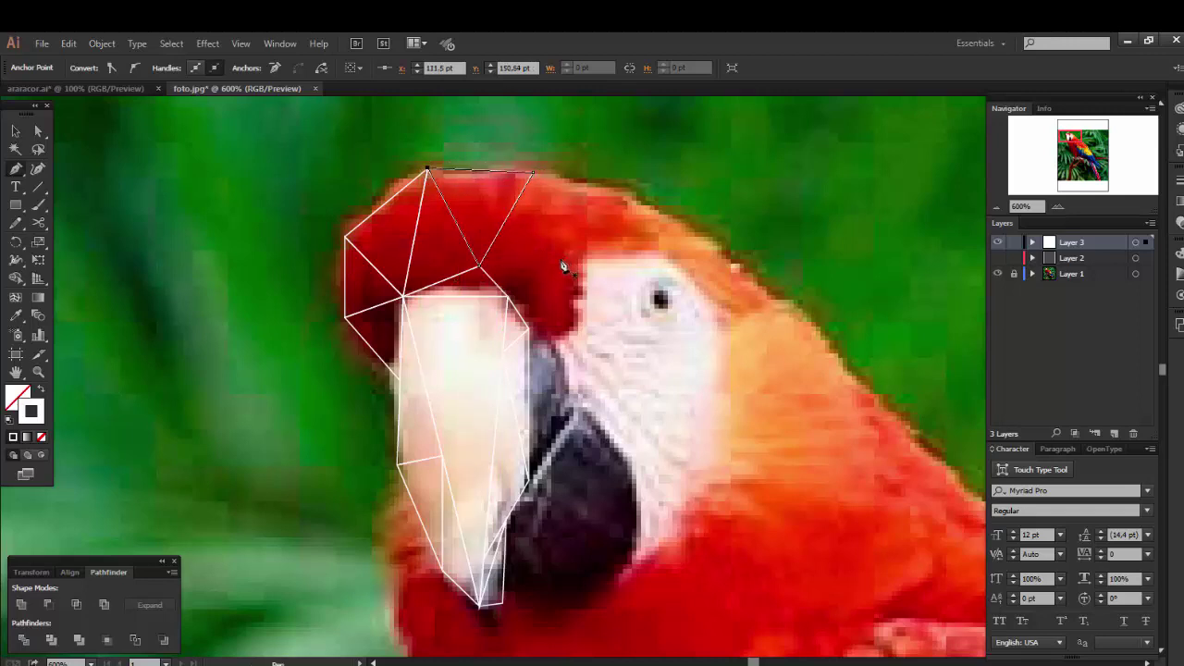
ctrl+click(559, 259)
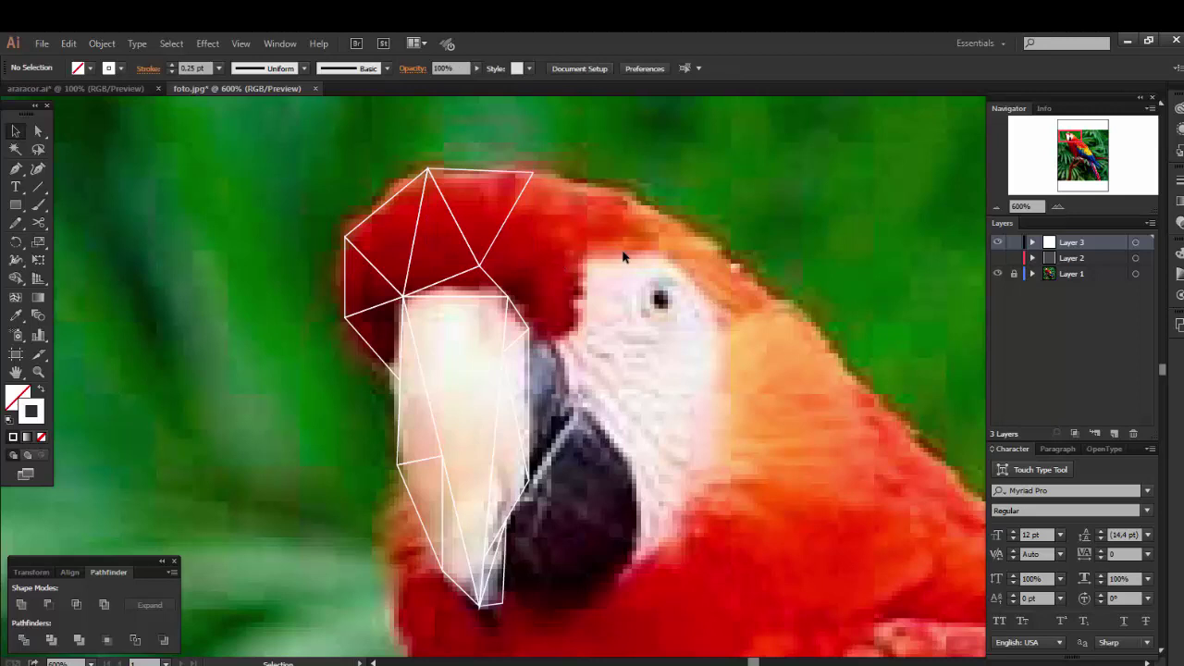
Close two more triangles where the beak's top edge meets the forehead.
click(16, 169)
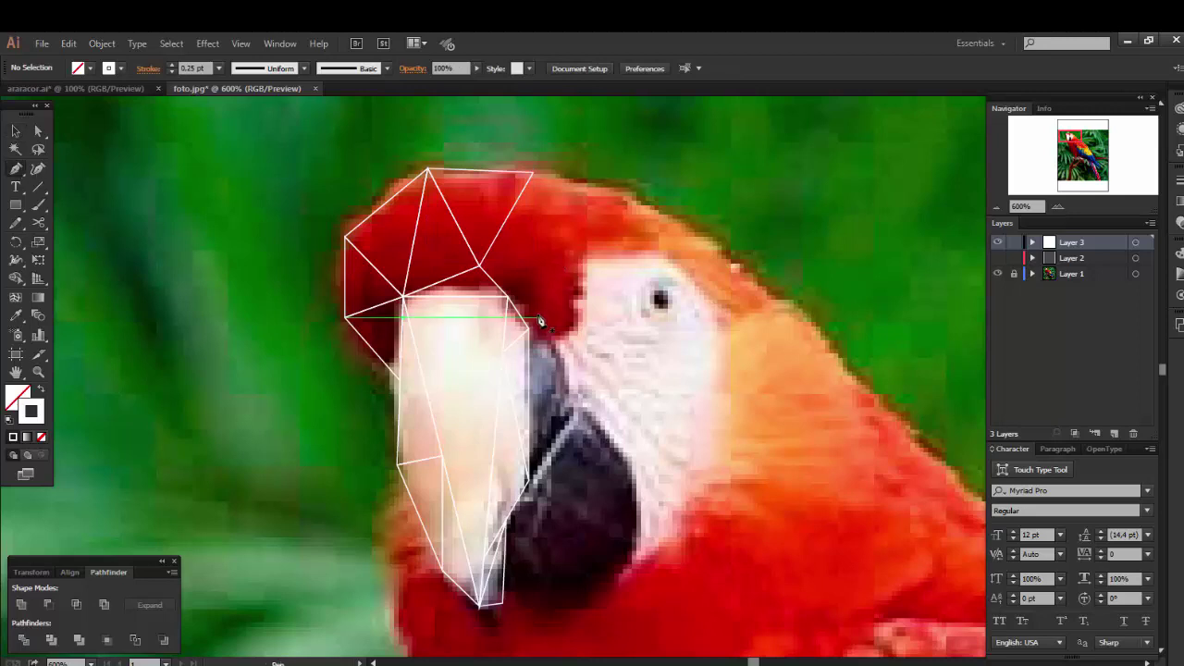
click(528, 328)
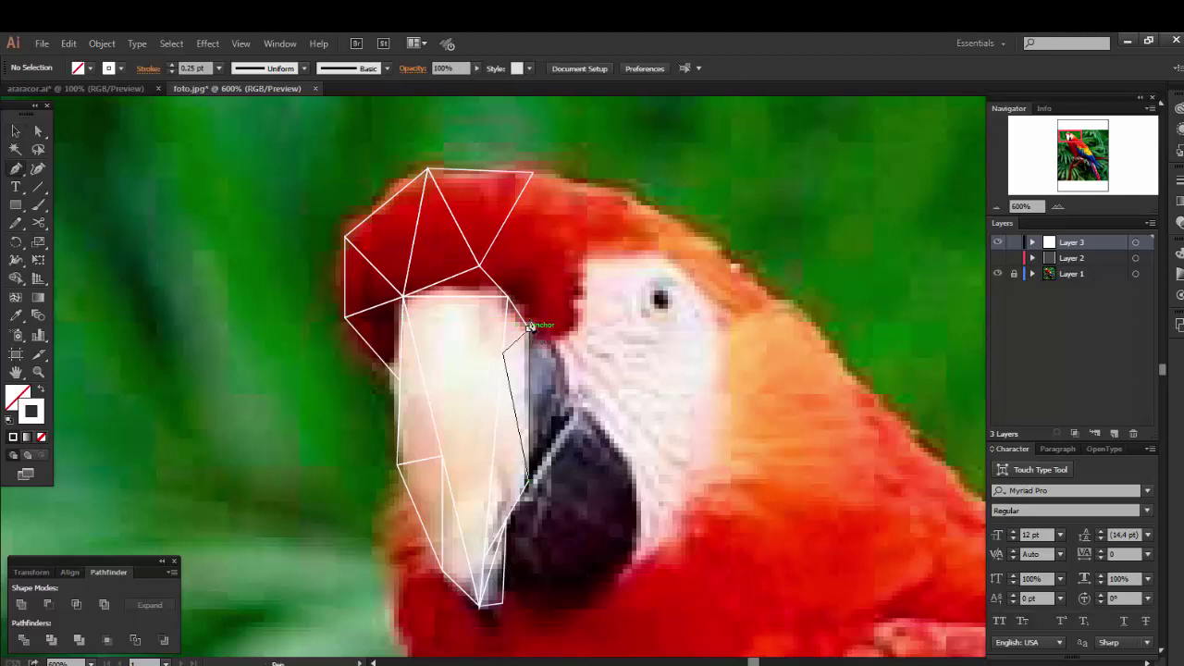
click(534, 274)
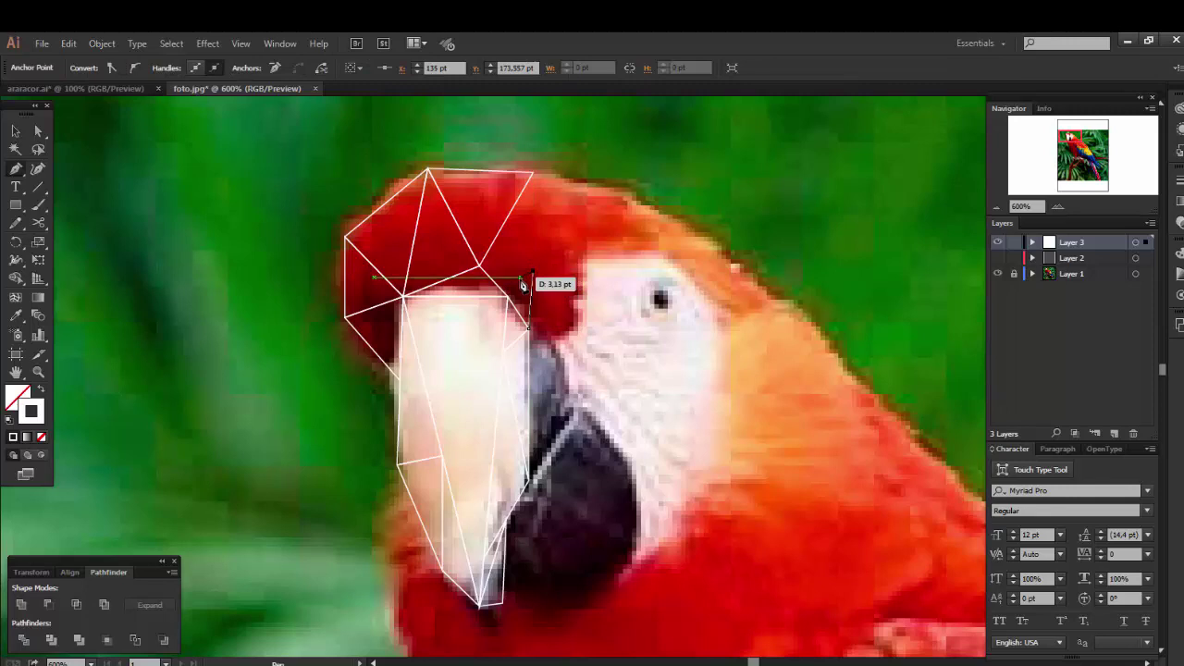
click(529, 329)
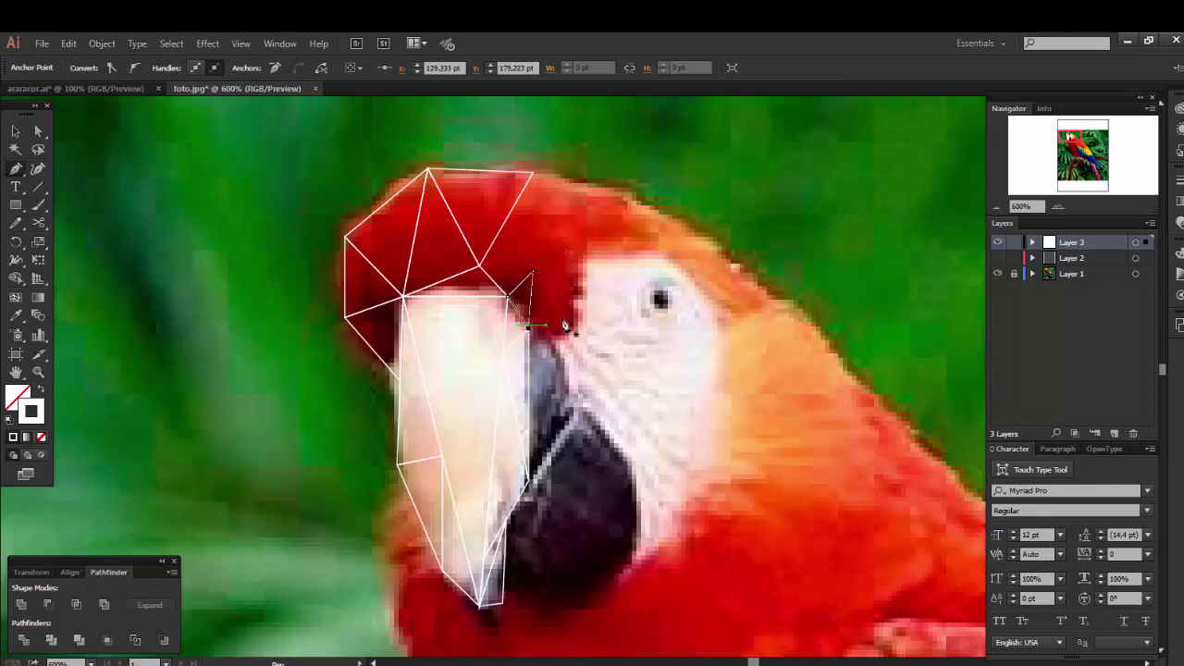
ctrl+click(569, 323)
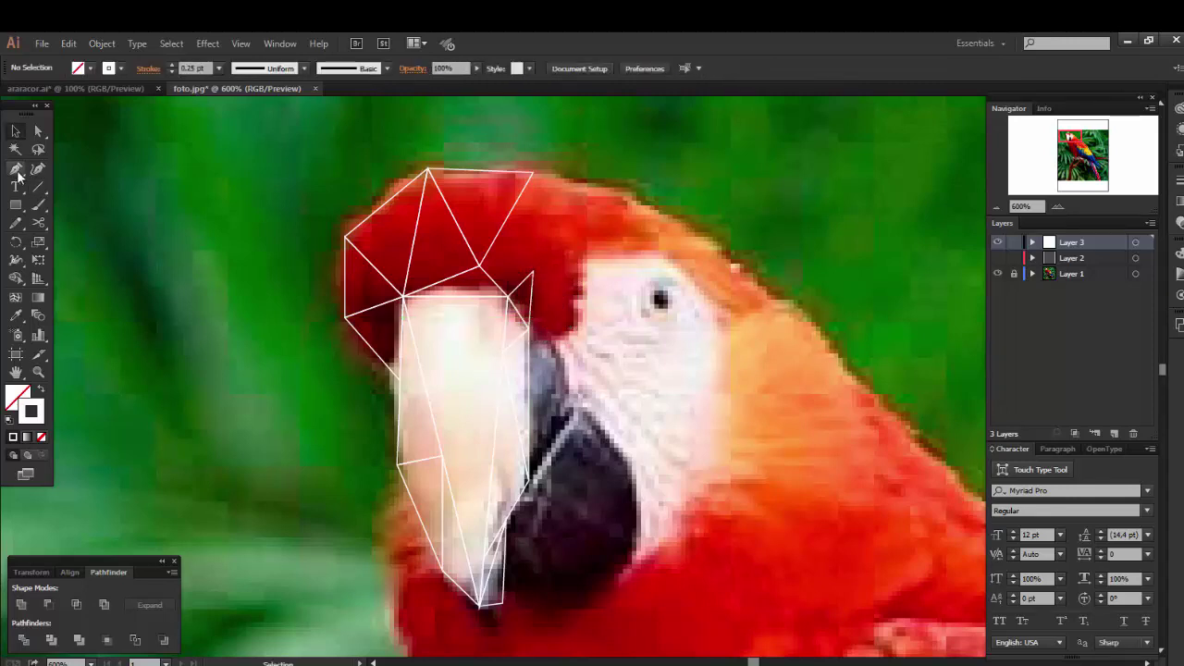
click(533, 271)
click(479, 267)
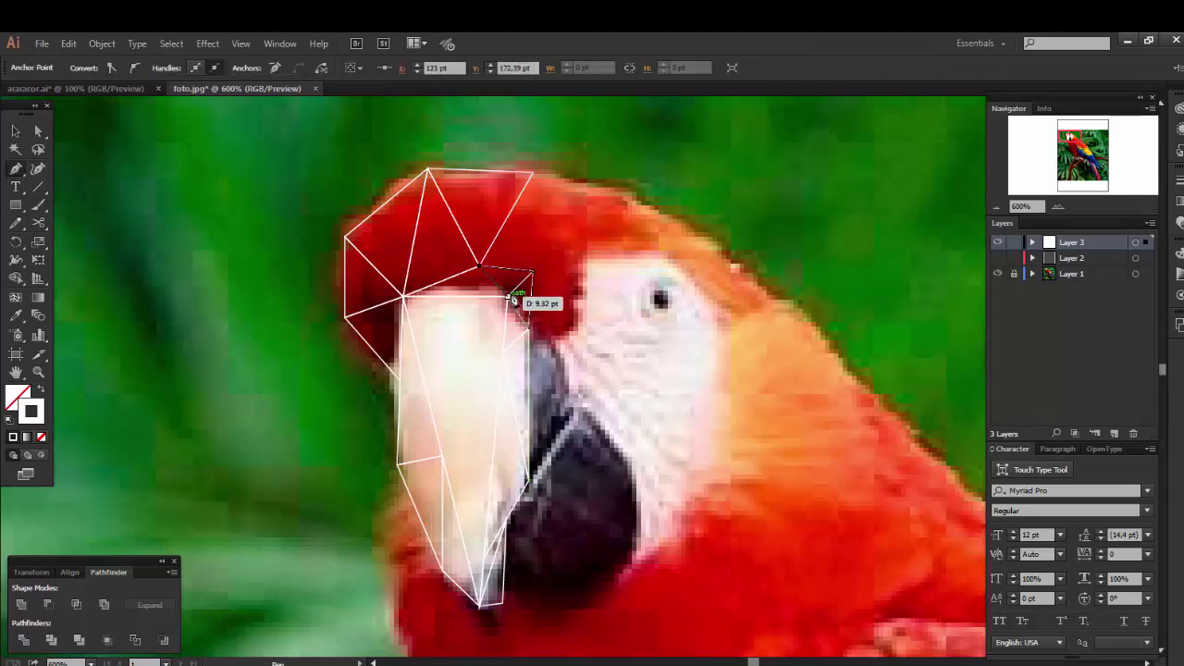
click(507, 298)
click(533, 271)
Zoom out to the whole head and bring up the araracor.ai document.
click(556, 264)
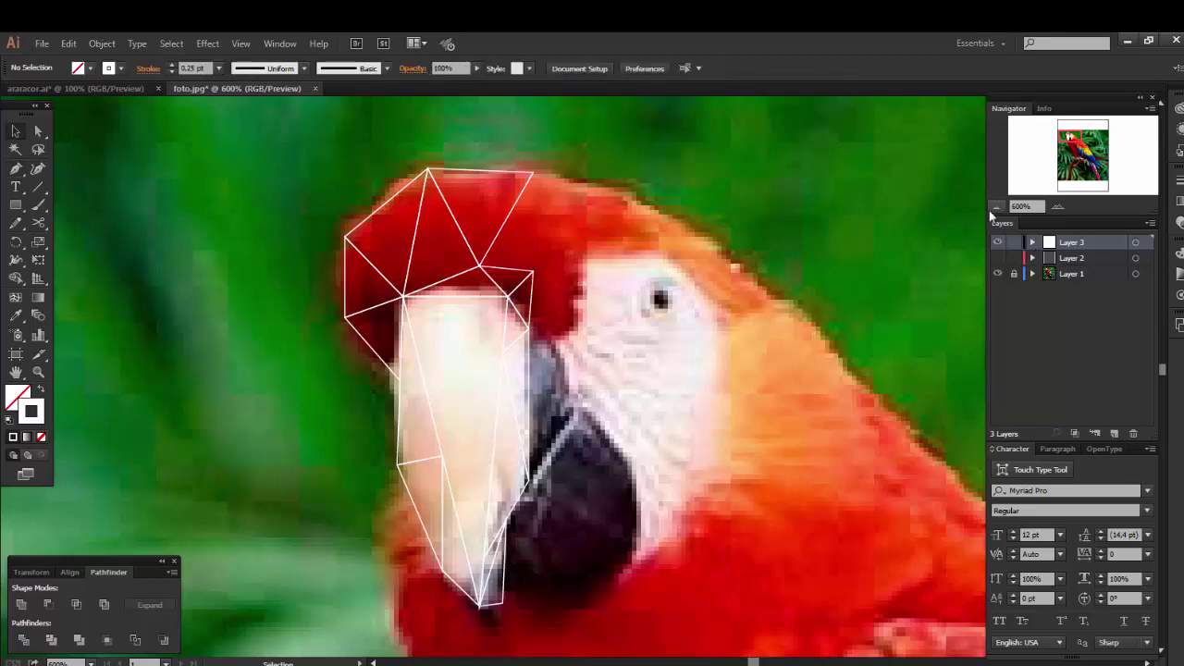
click(997, 206)
drag(792, 310, 751, 258)
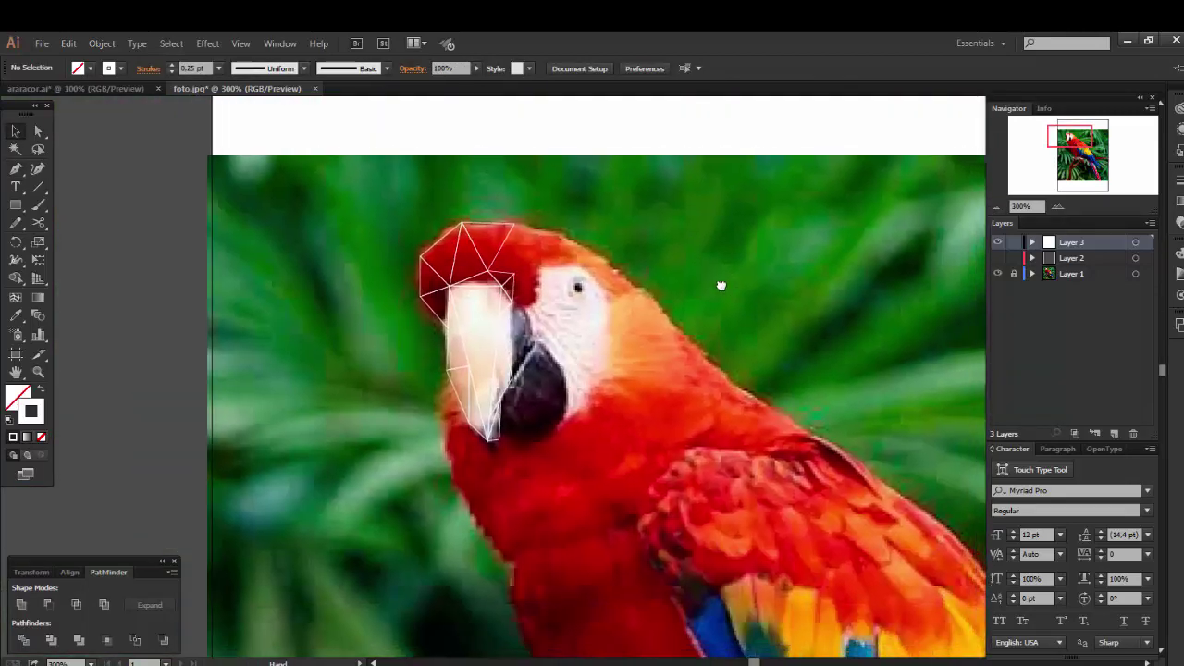
click(111, 90)
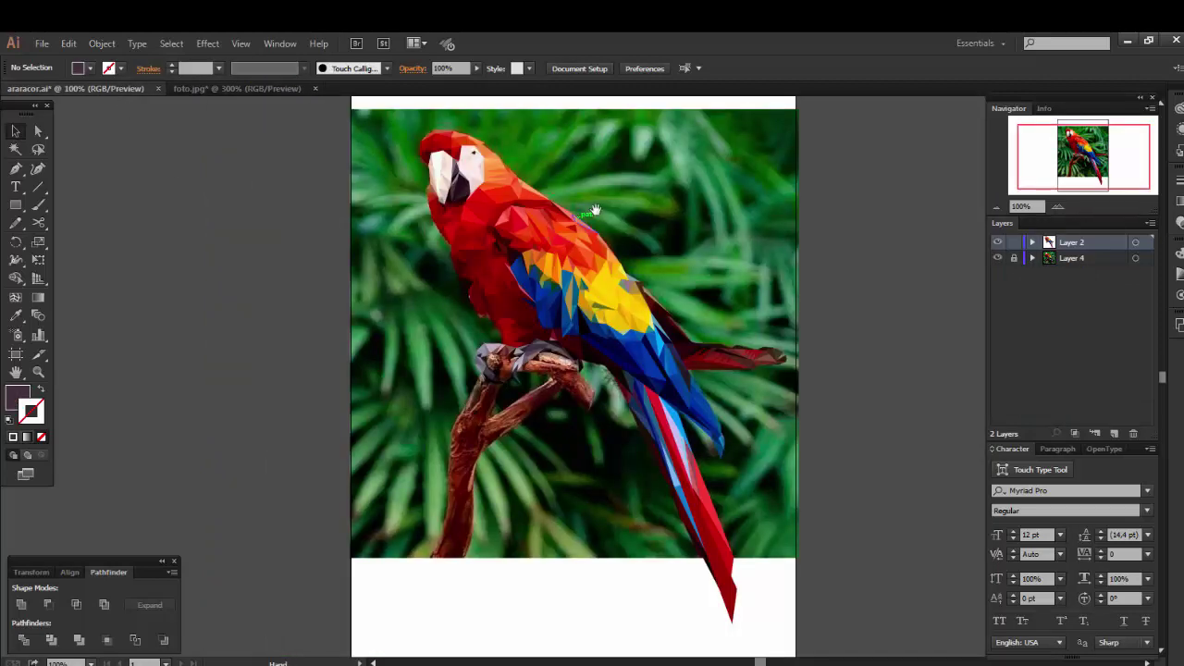
Open the arara file, dismissing the missing colour profile warning.
click(44, 45)
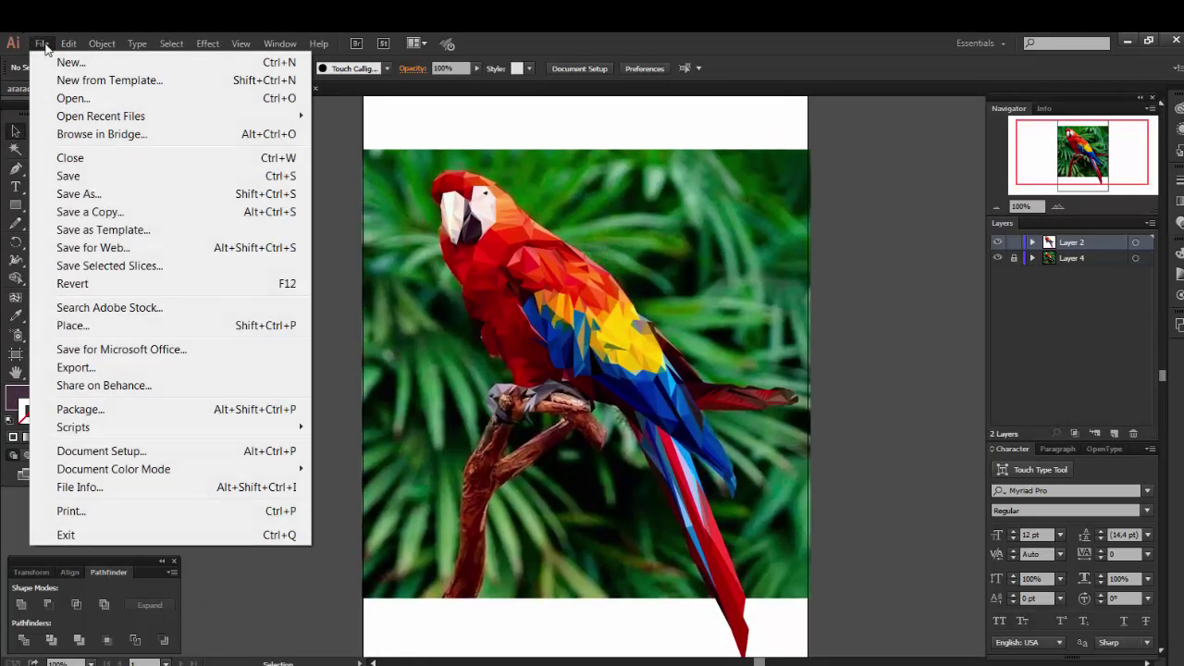
click(71, 99)
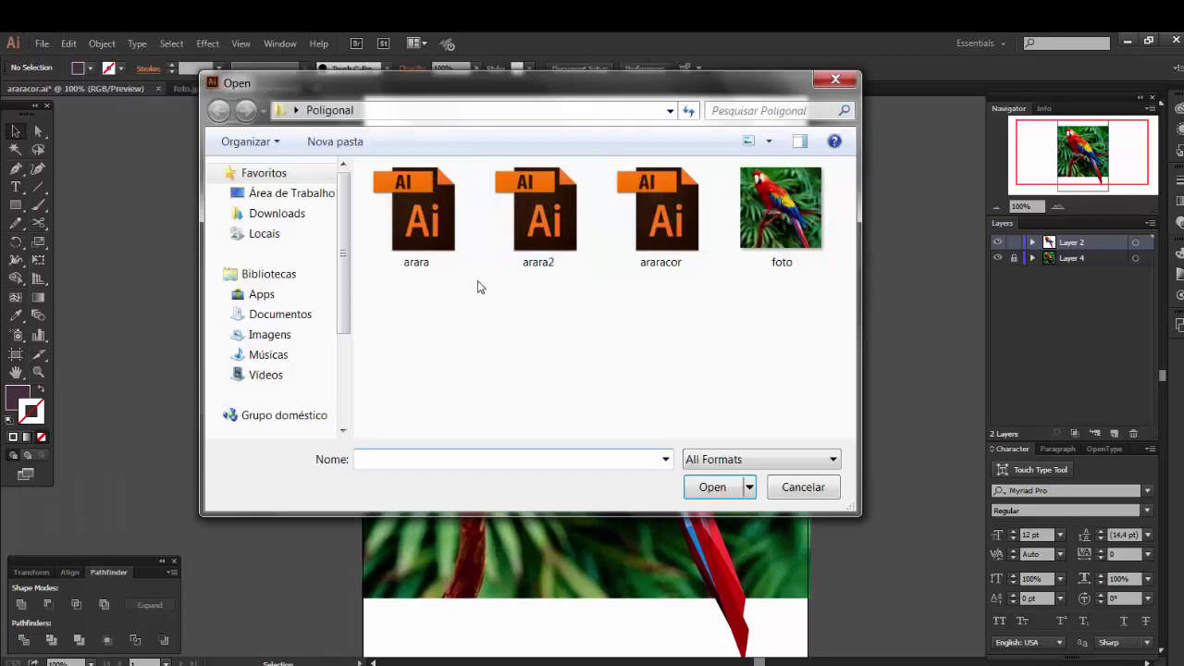
click(437, 222)
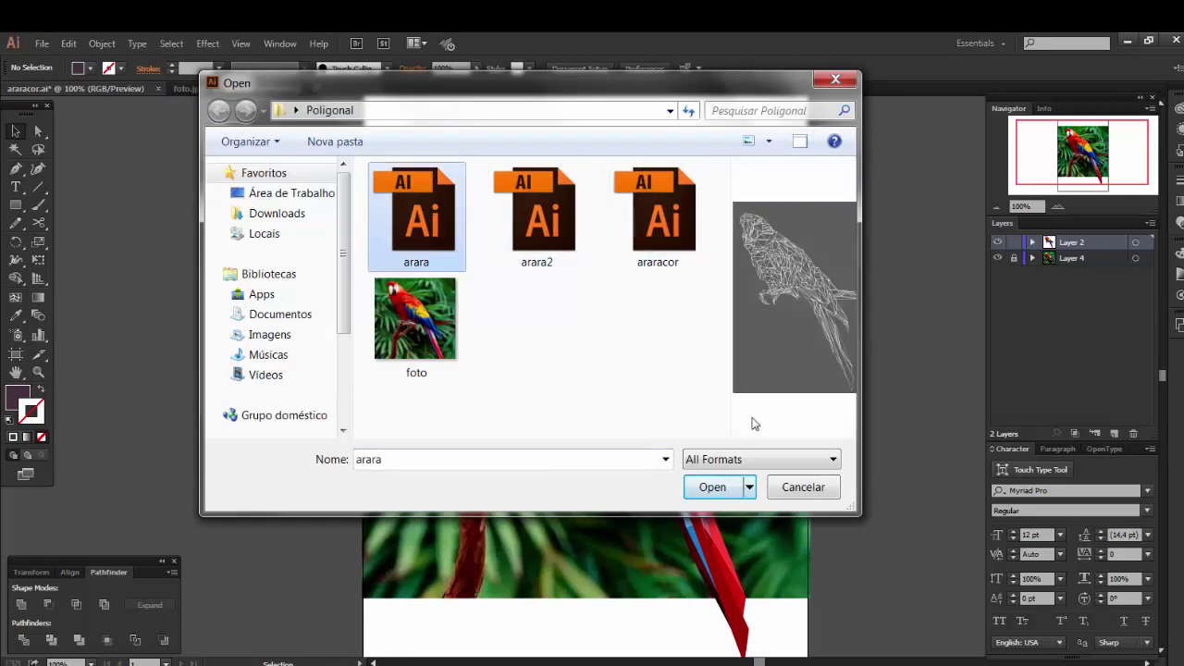
click(712, 487)
click(668, 431)
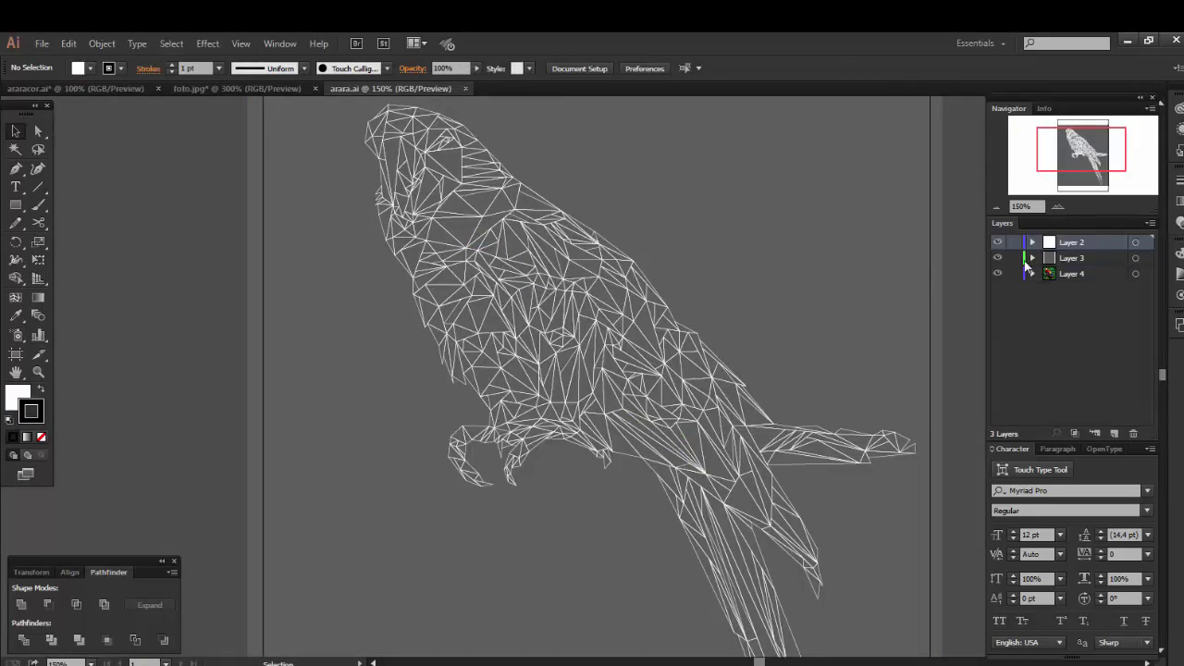
Lock Layer 3 in arara.ai and return to the araracor.ai document.
click(1014, 258)
mouse_move(715, 413)
mouse_down()
mouse_move(708, 301)
mouse_move(718, 522)
mouse_up()
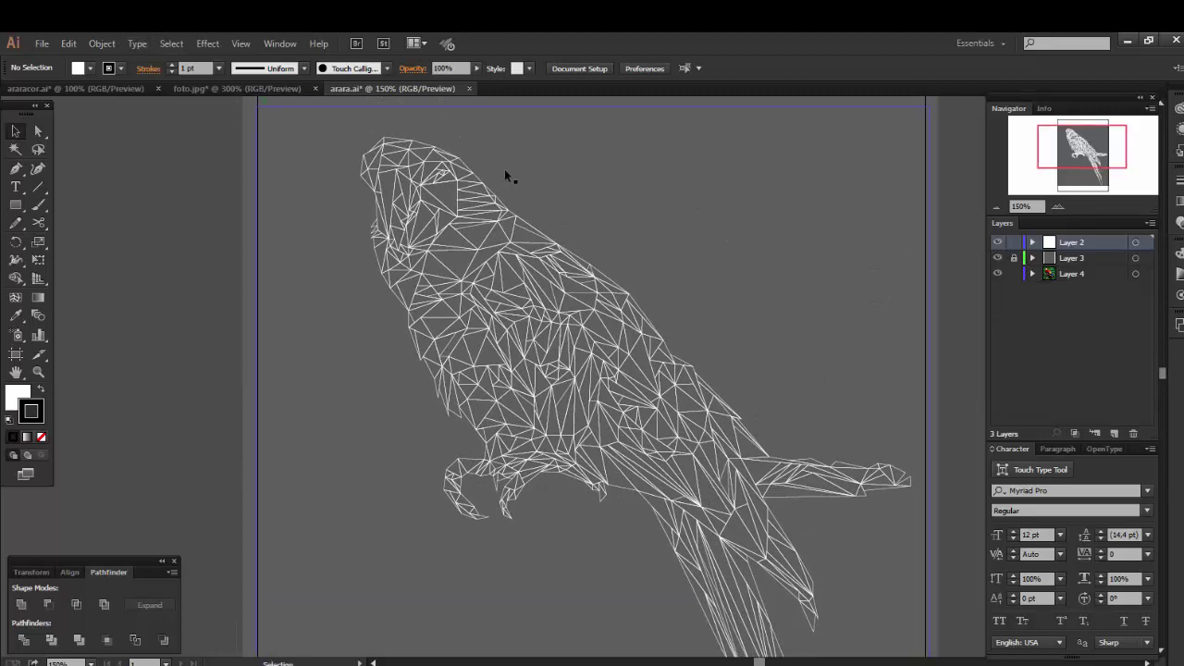
click(107, 87)
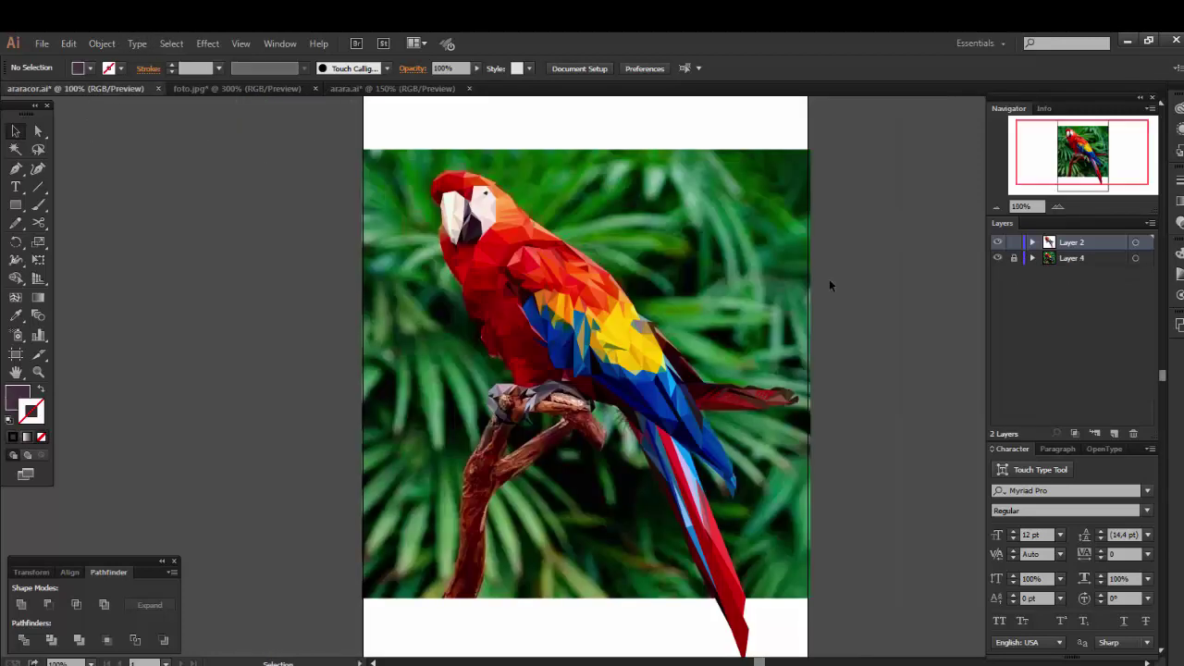
In foto.jpg, toggle the photo layer's visibility off and back on.
click(245, 88)
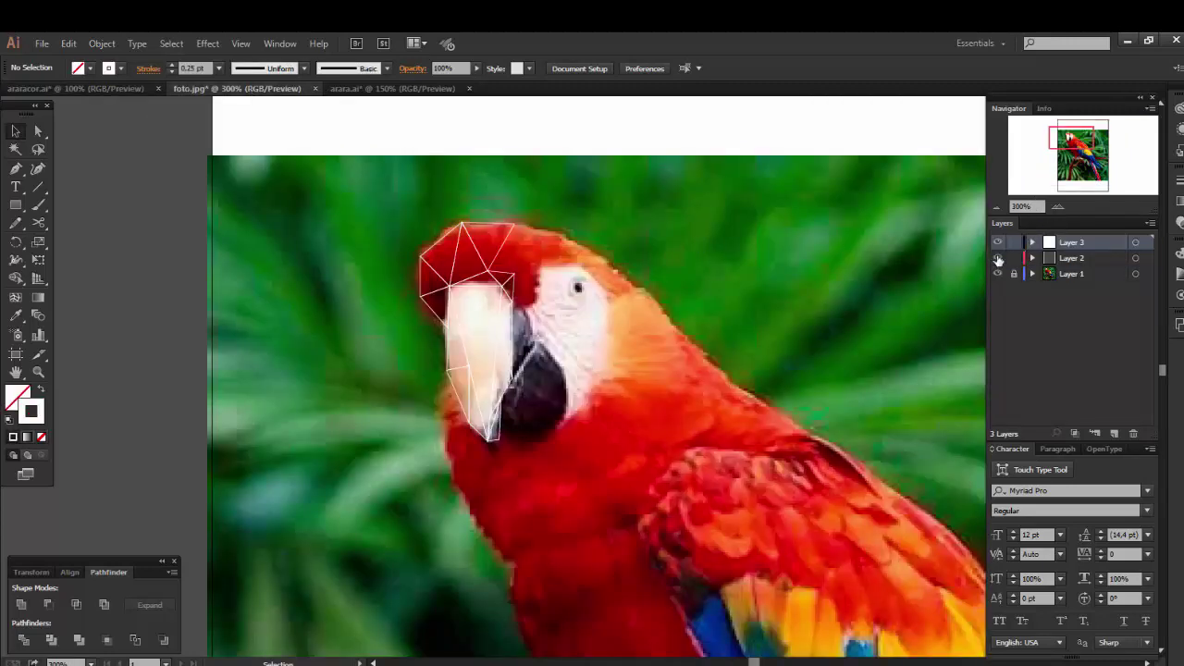
click(997, 258)
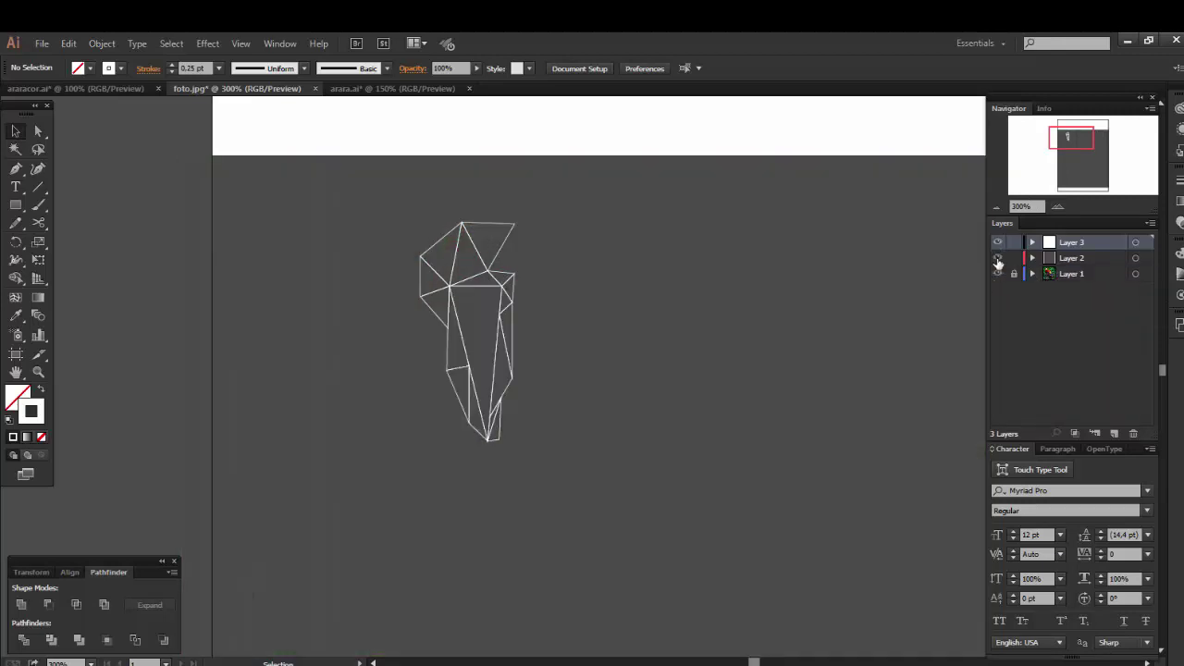
click(997, 260)
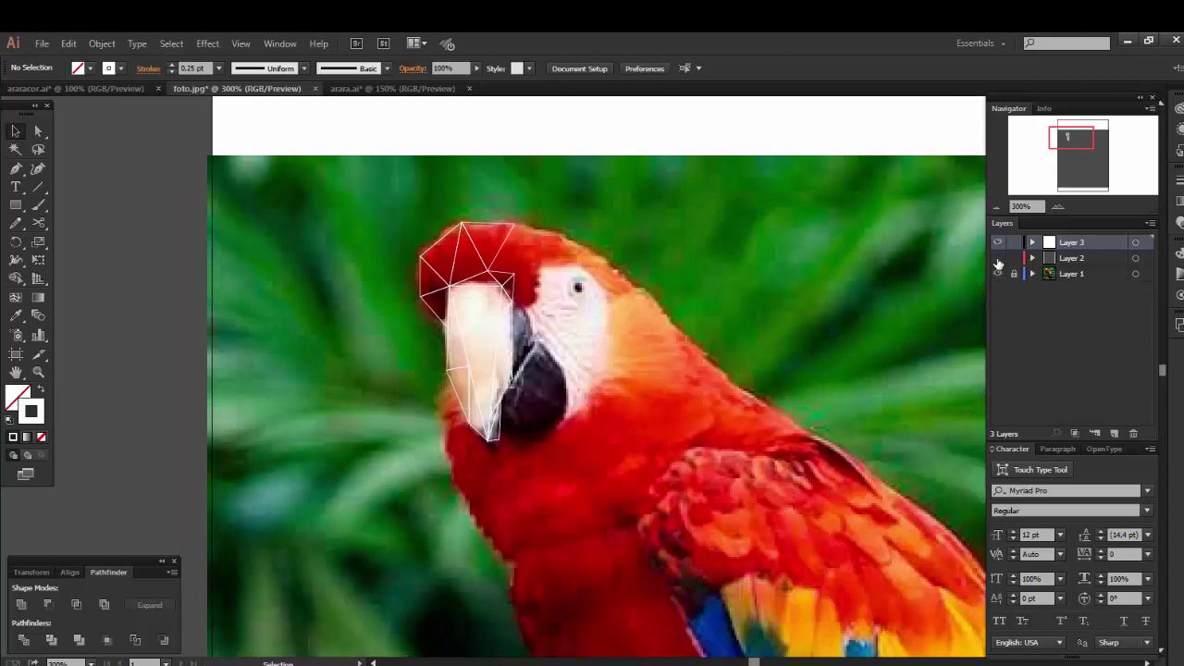
In arara.ai, pan over the parrot and toggle Layer 3 to reveal the photo.
click(412, 87)
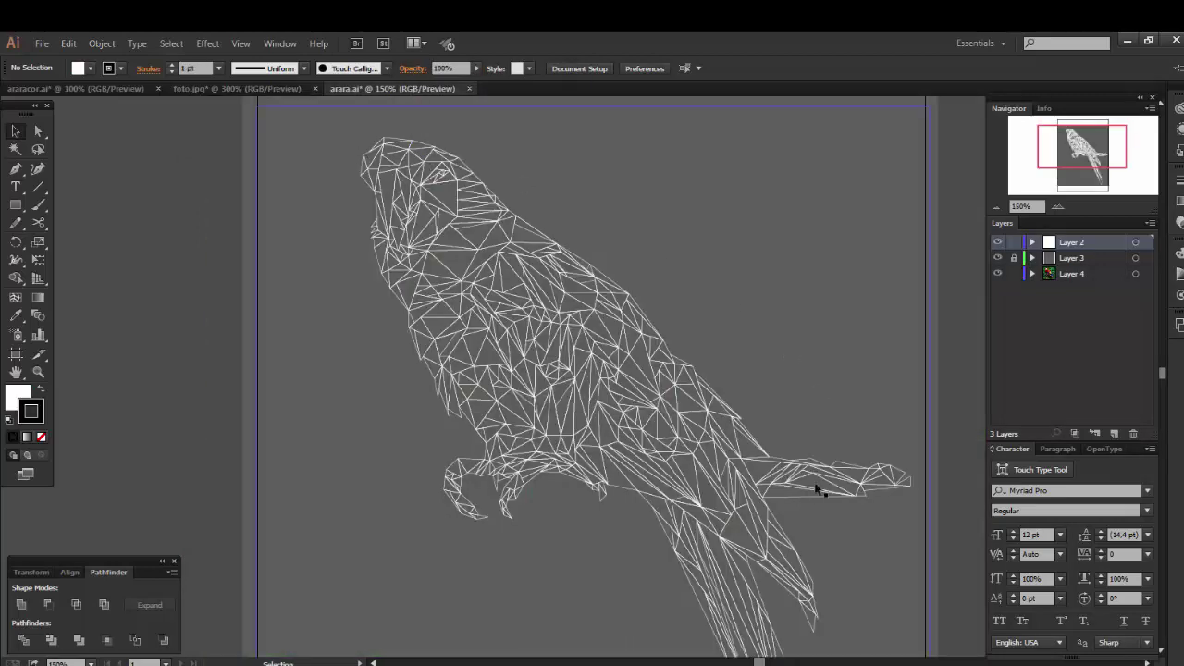
mouse_move(782, 530)
mouse_down()
mouse_move(747, 286)
mouse_move(798, 497)
mouse_move(742, 313)
mouse_up()
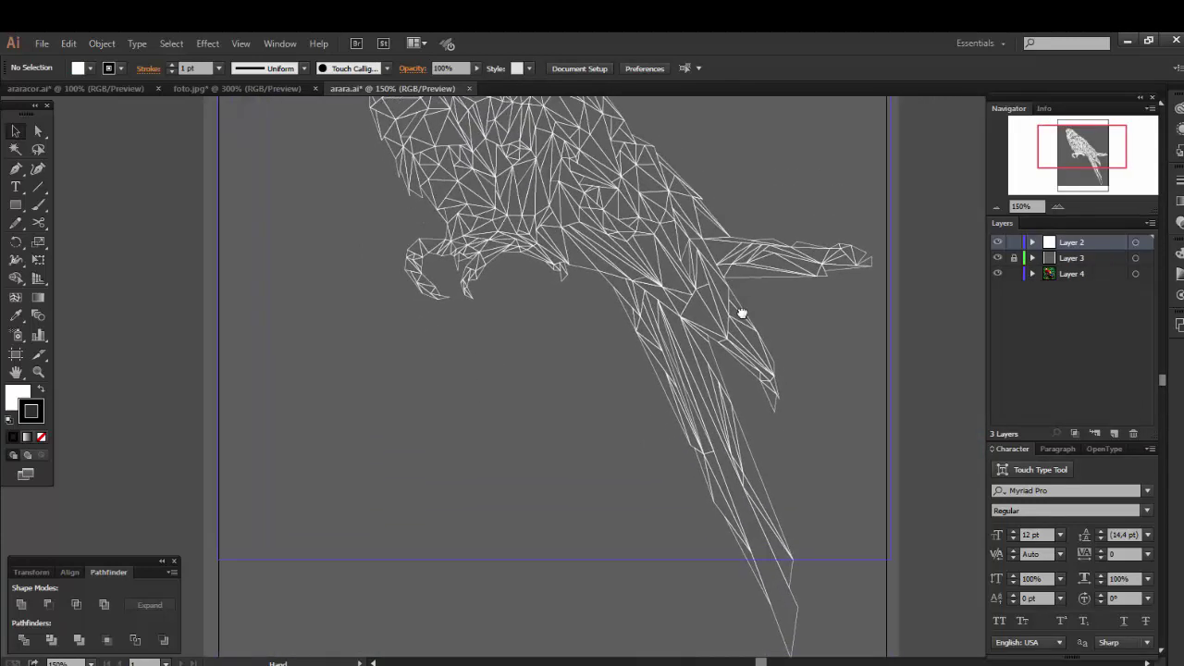
drag(742, 313, 806, 542)
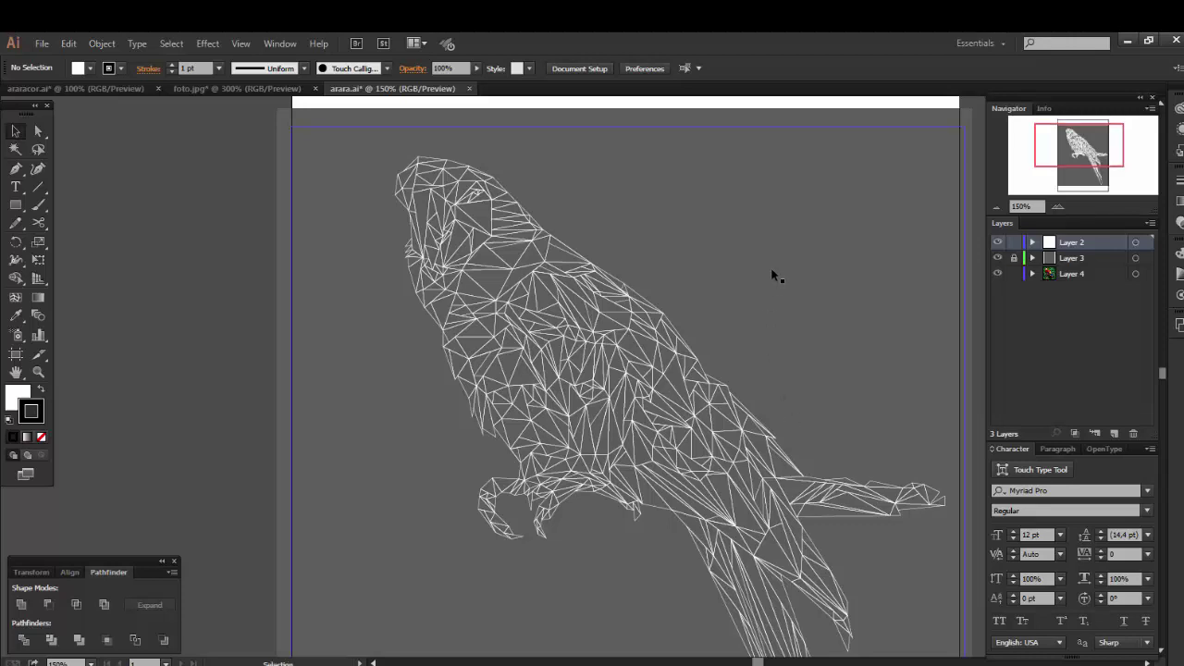
click(998, 259)
click(998, 259)
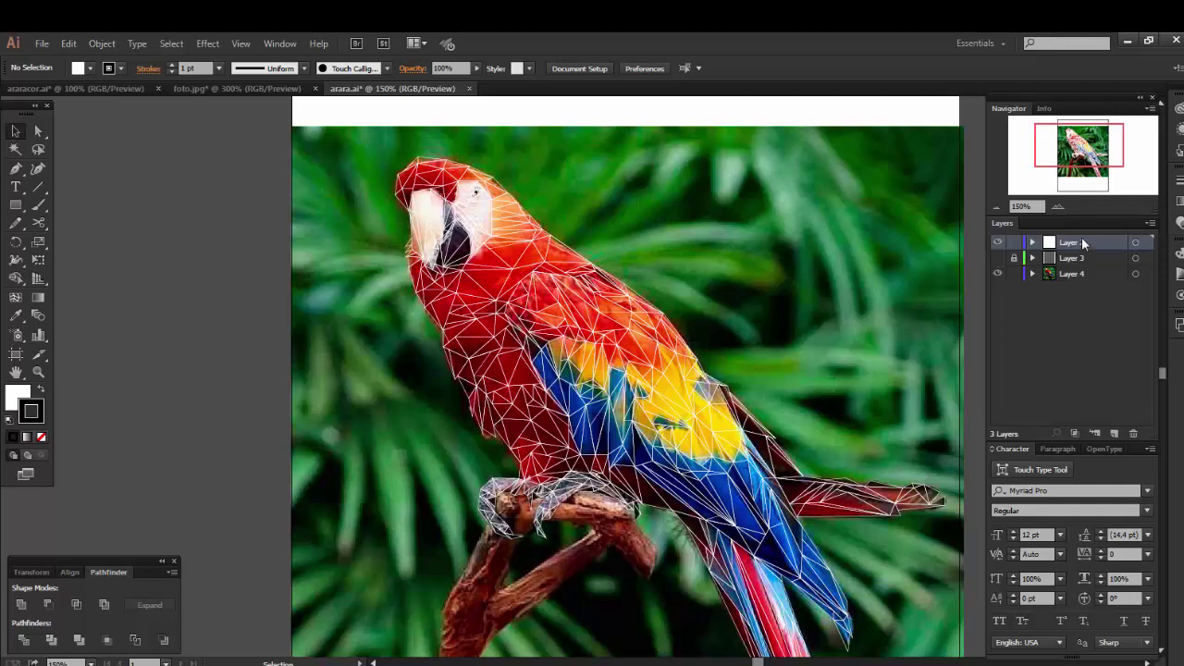
Lock photo Layer 4 and zoom to 600% on the parrot's head.
click(1015, 274)
click(1057, 207)
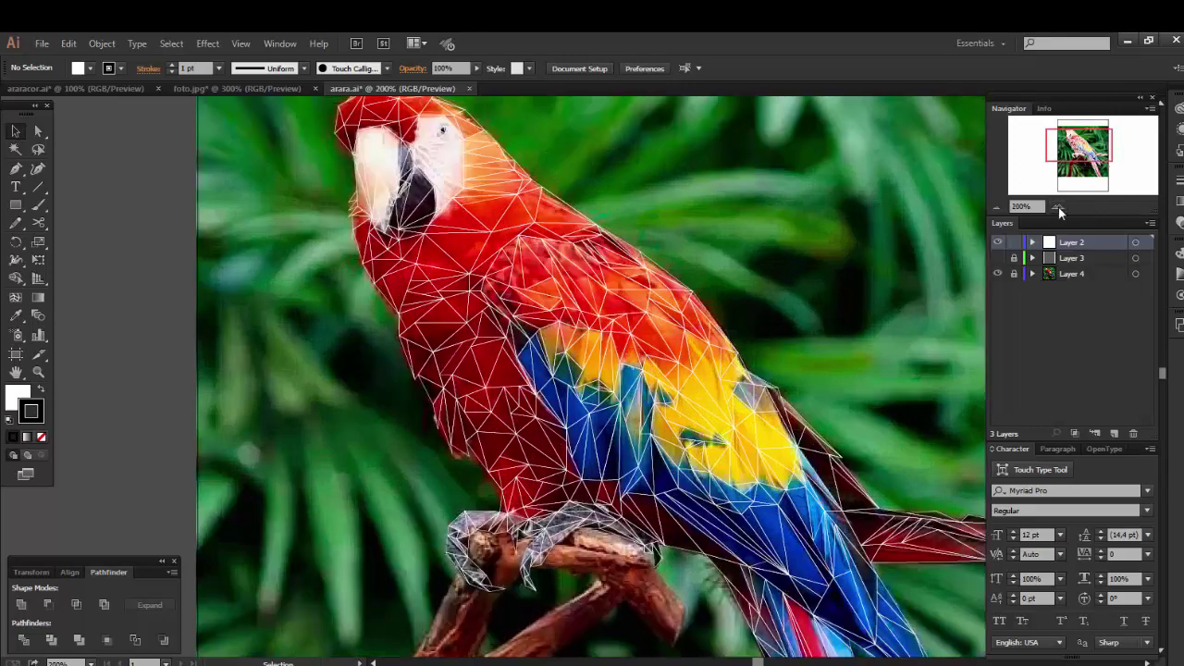
click(1057, 206)
click(1057, 207)
drag(618, 302, 856, 609)
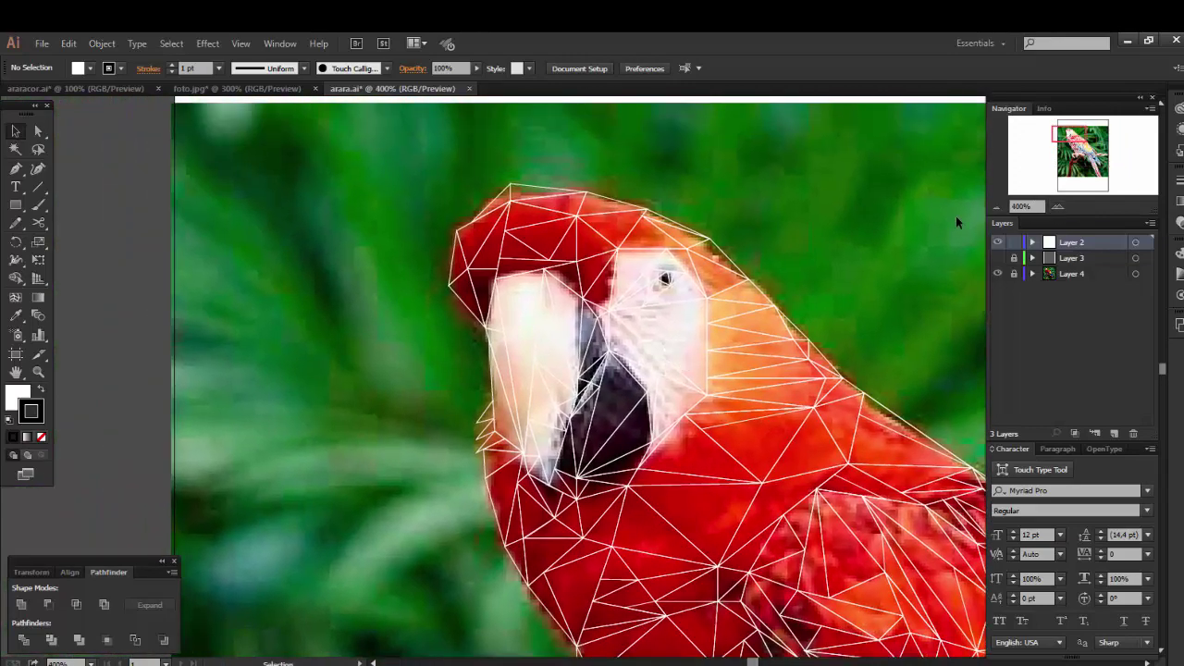
click(1057, 206)
drag(788, 278, 768, 311)
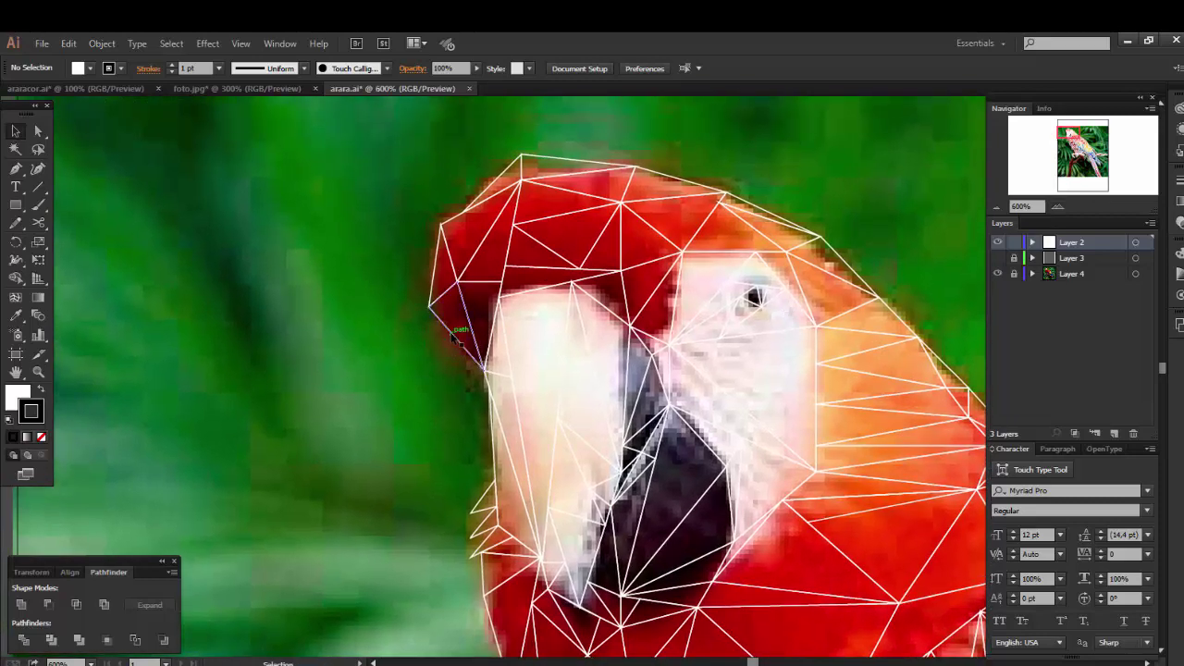
Fill the triangle on the head's left edge with red sampled by Eyedropper.
click(452, 336)
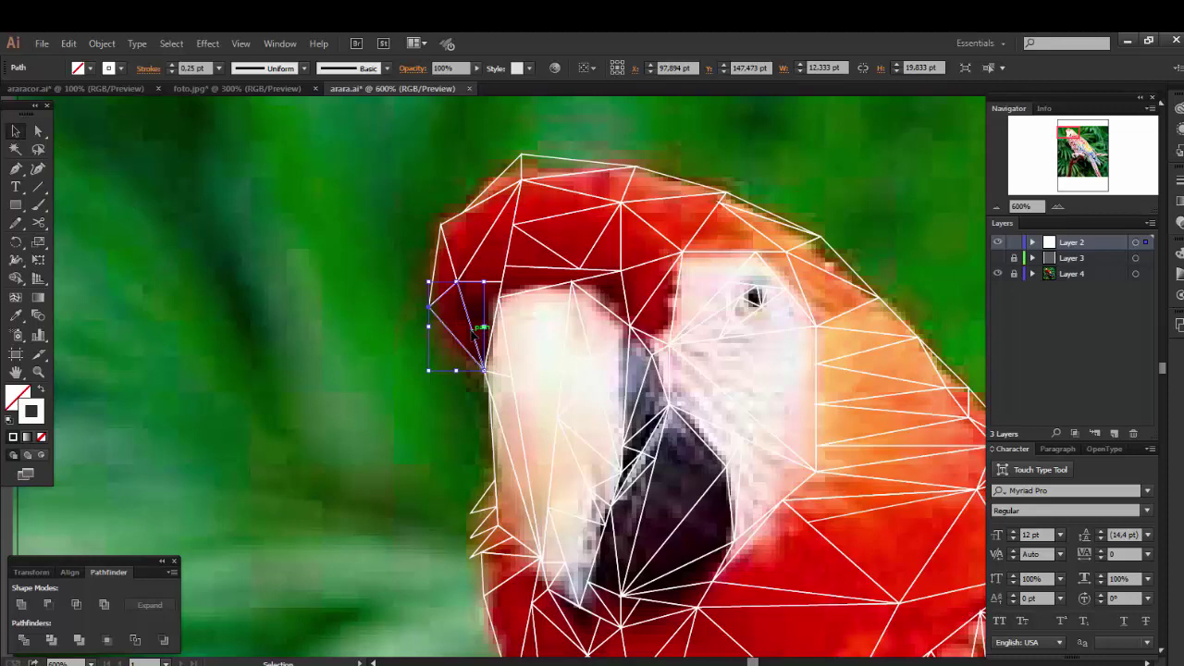
click(15, 315)
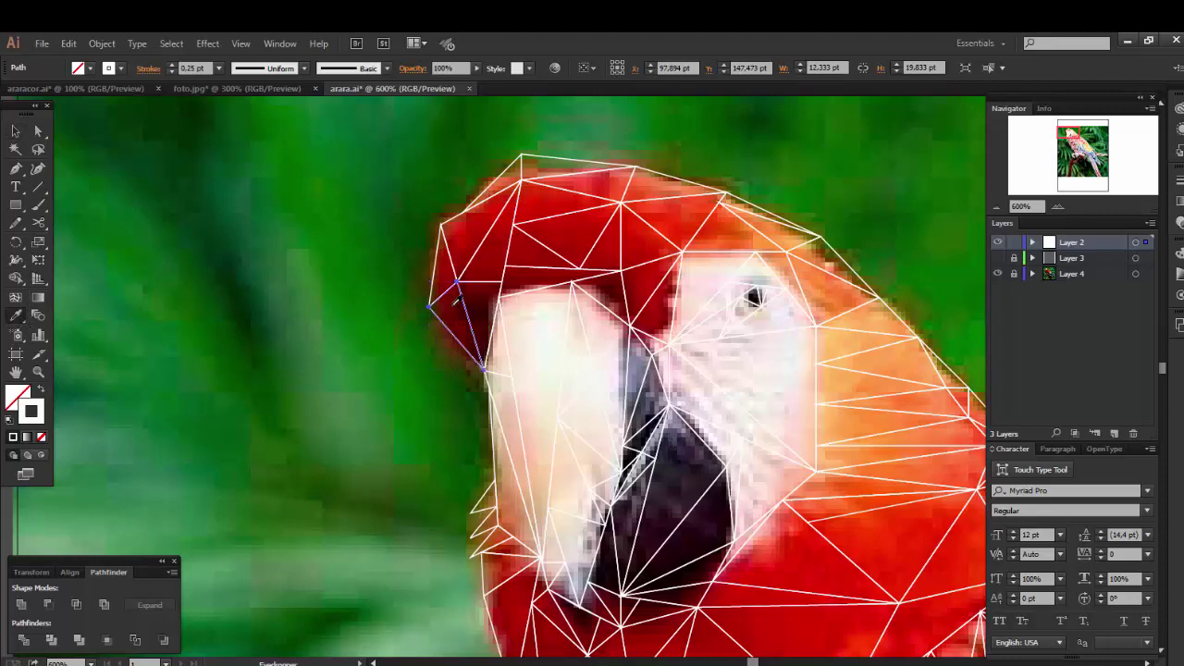
click(451, 294)
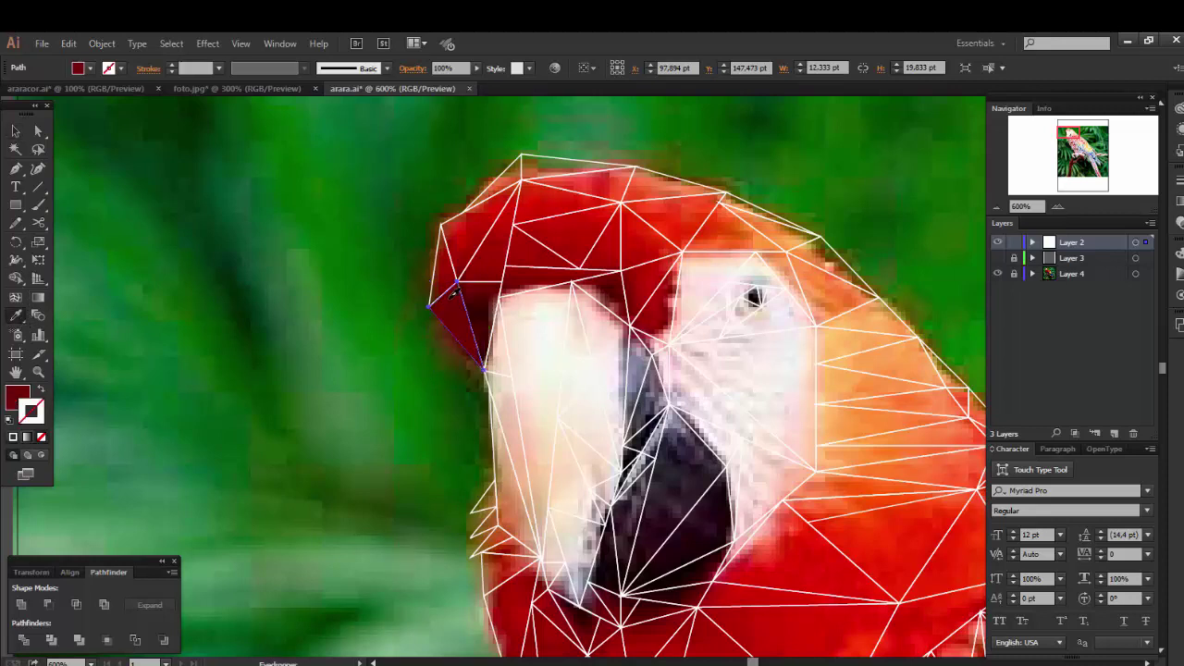
key(v)
click(366, 361)
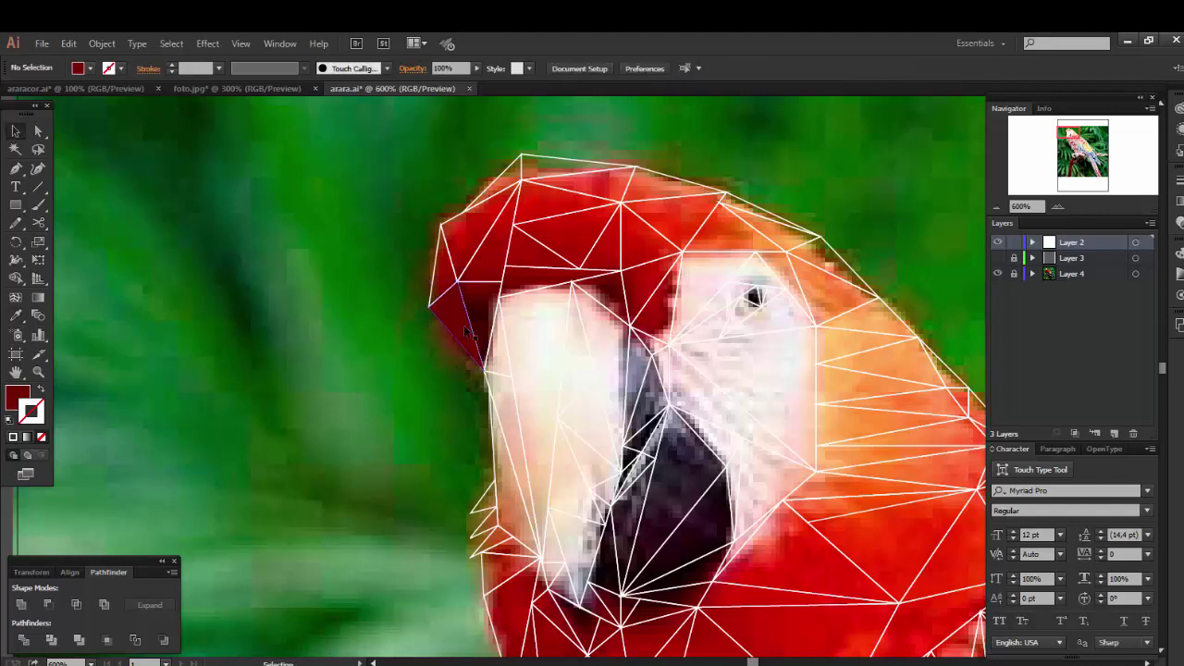
Fill the forehead triangle with the photo's red, then pick the small triangle beside the beak.
click(491, 273)
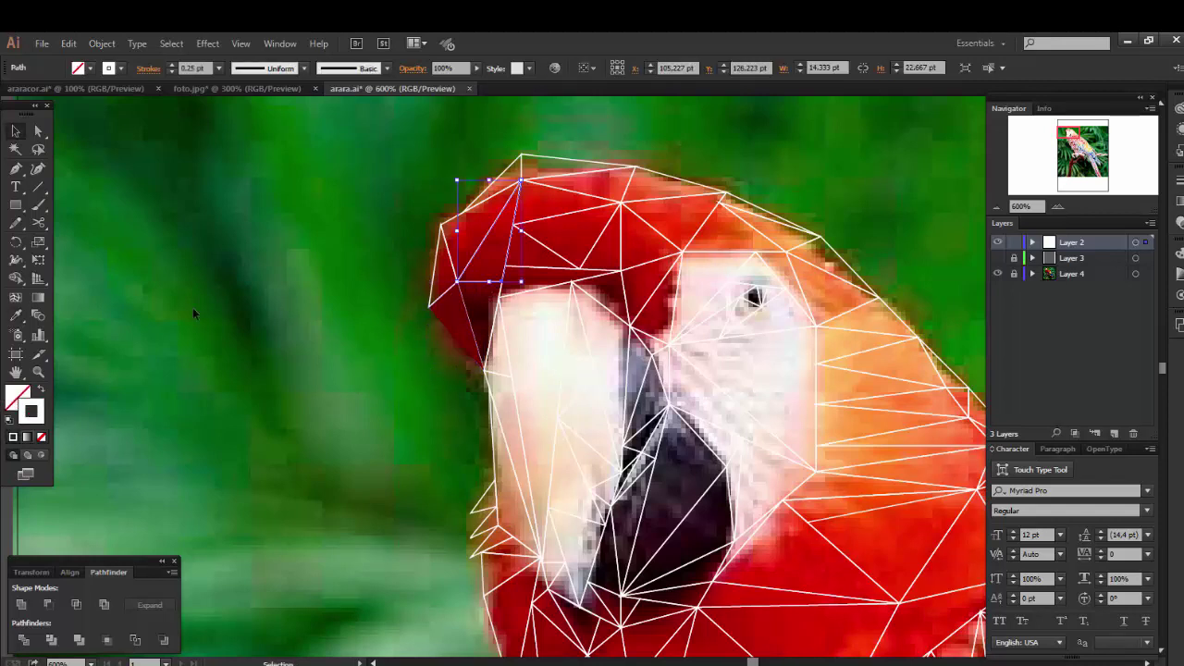
click(17, 317)
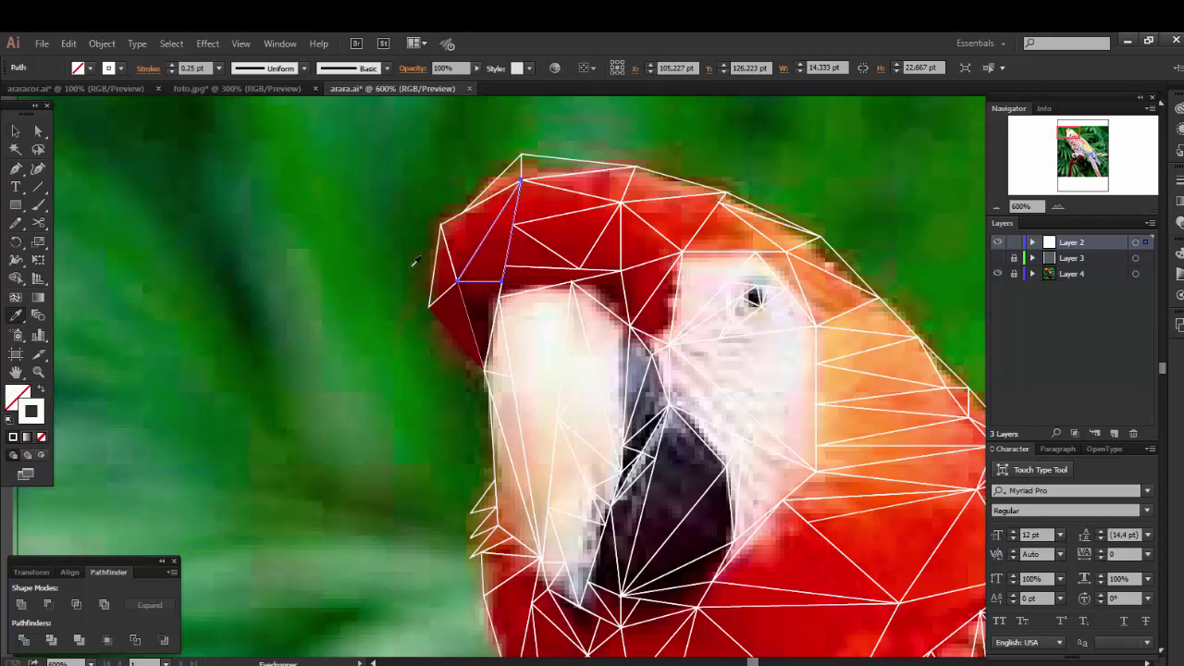
click(502, 244)
key(v)
click(370, 342)
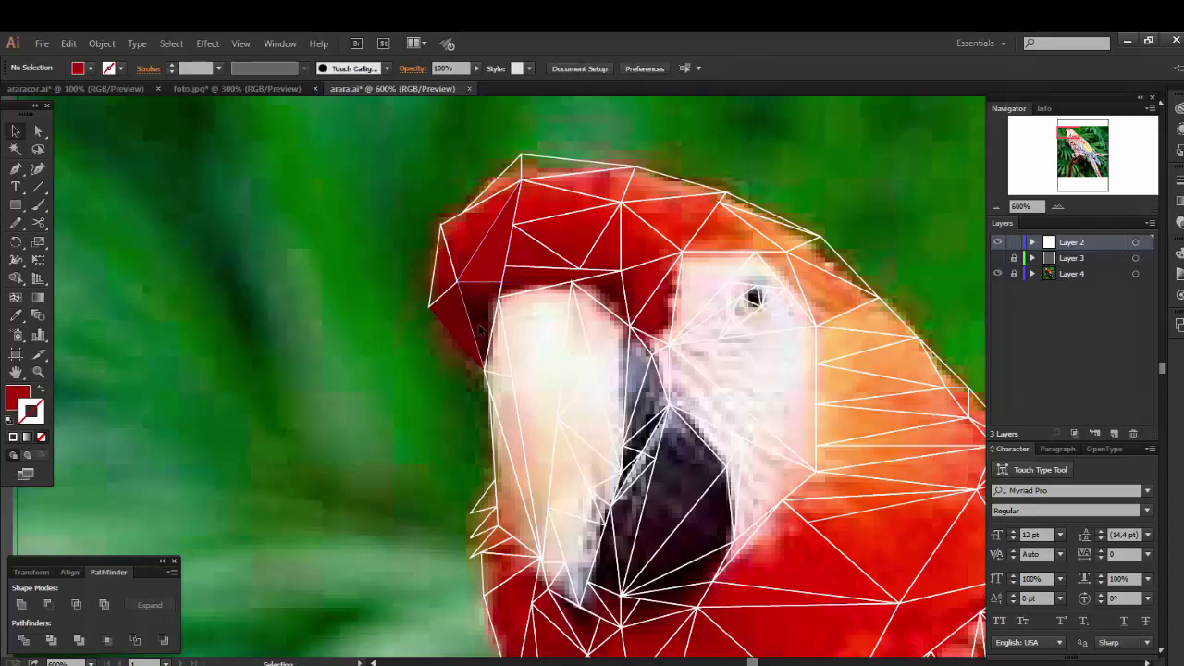
click(478, 300)
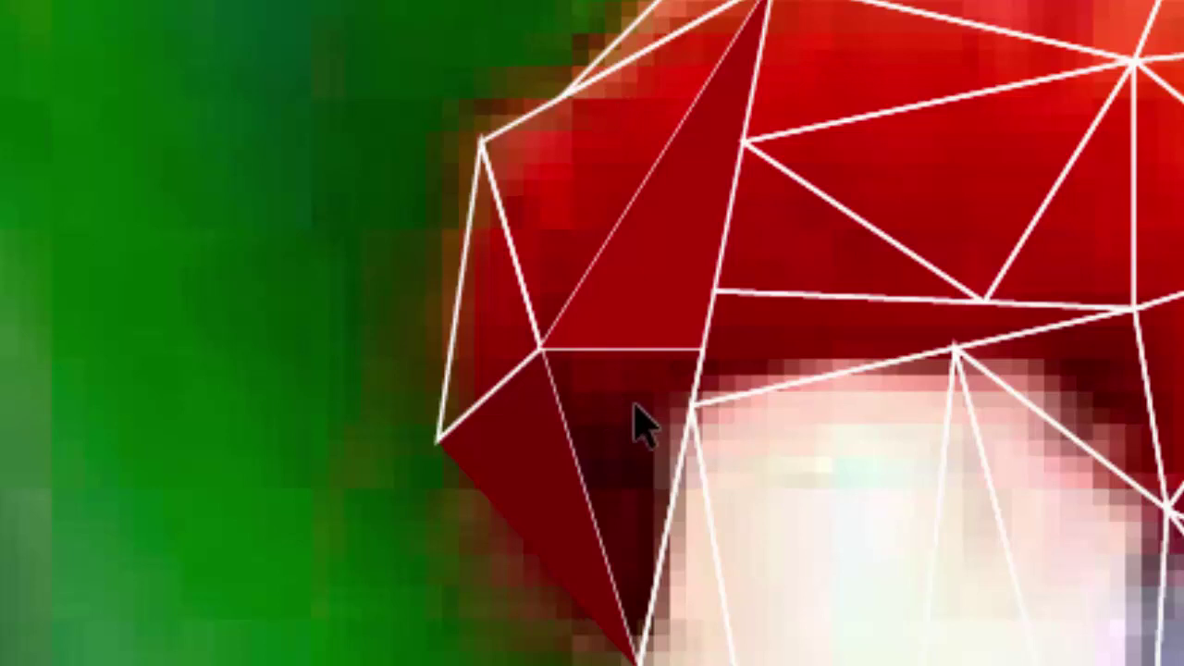
Fill the beak-side triangle with dark red sampled from the photo.
drag(635, 407, 516, 464)
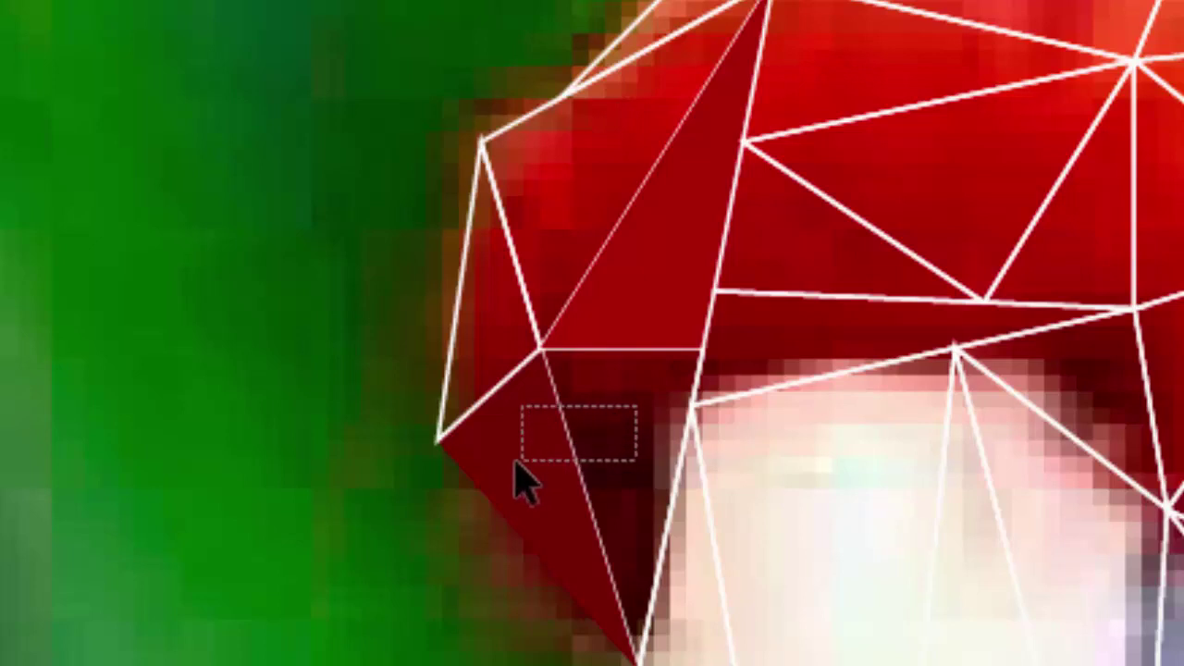
drag(516, 462, 516, 462)
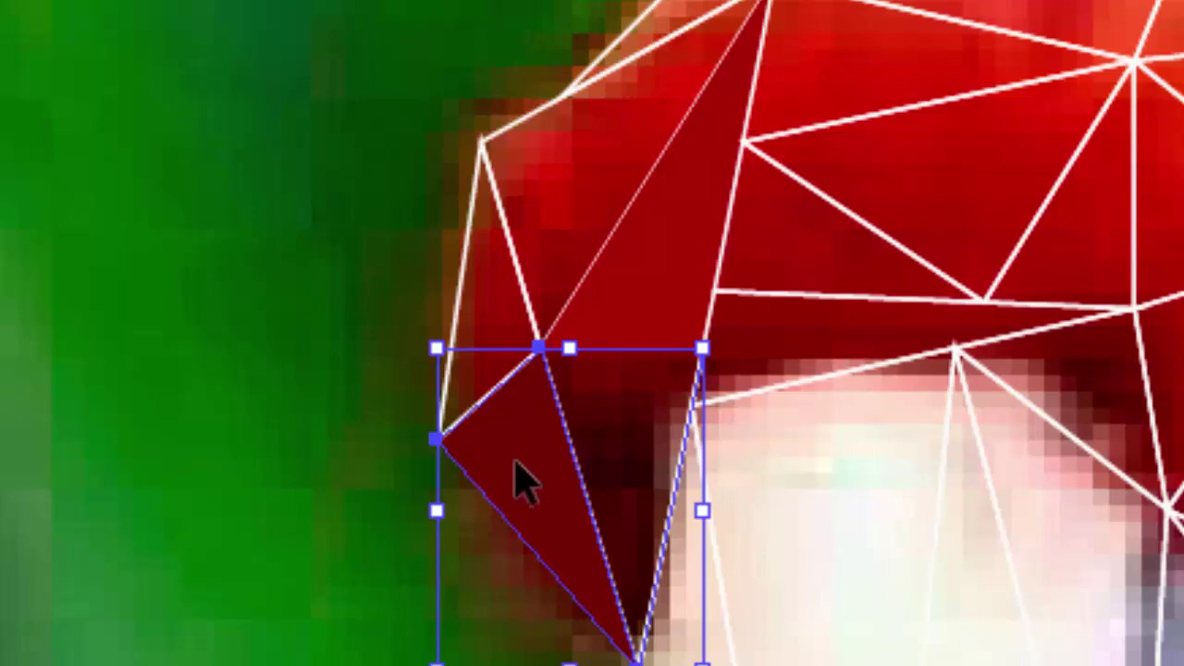
shift+click(516, 462)
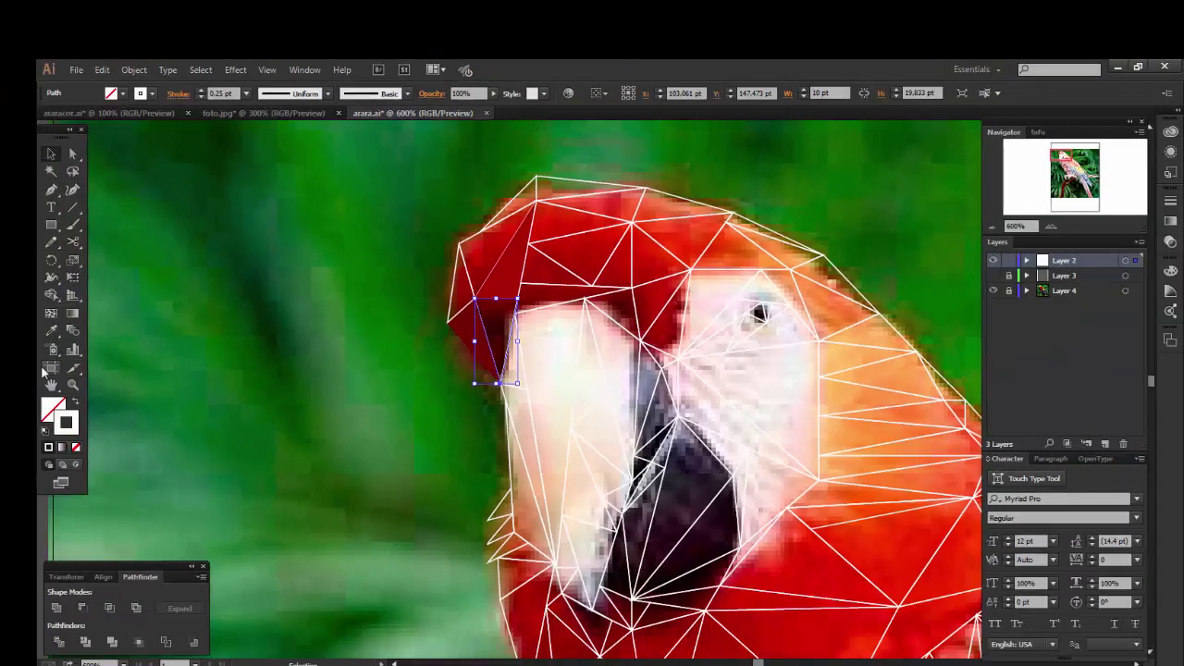
click(51, 330)
click(492, 314)
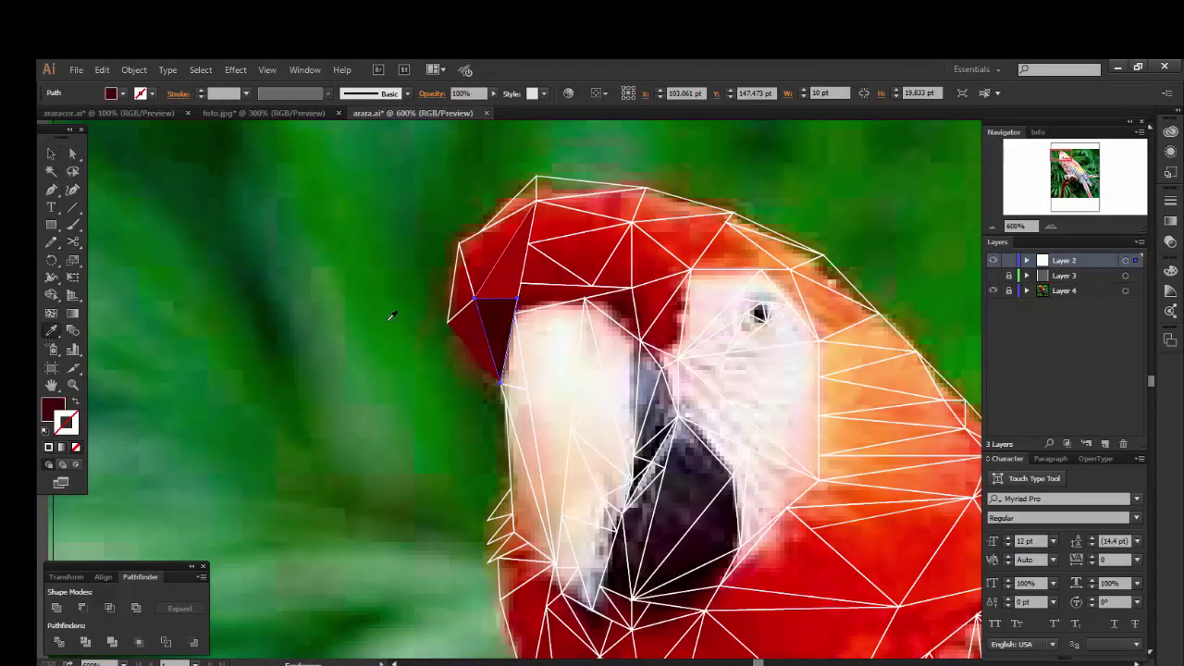
key(v)
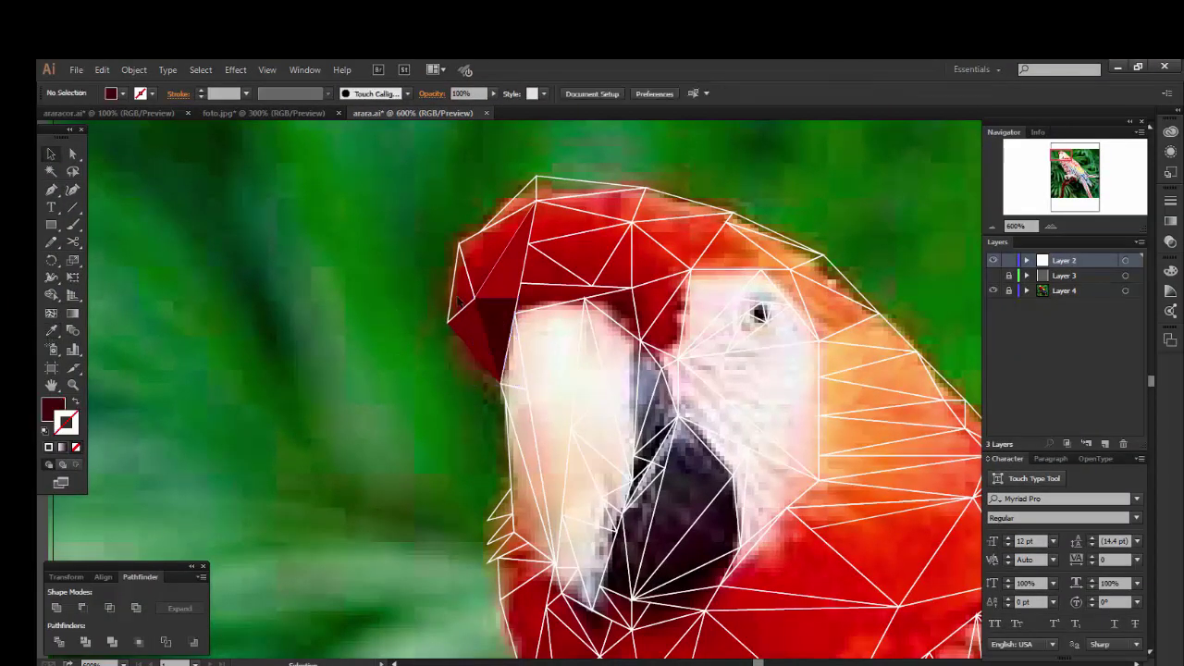
Fill the thin triangle at the head's left edge with sampled dark red.
click(460, 282)
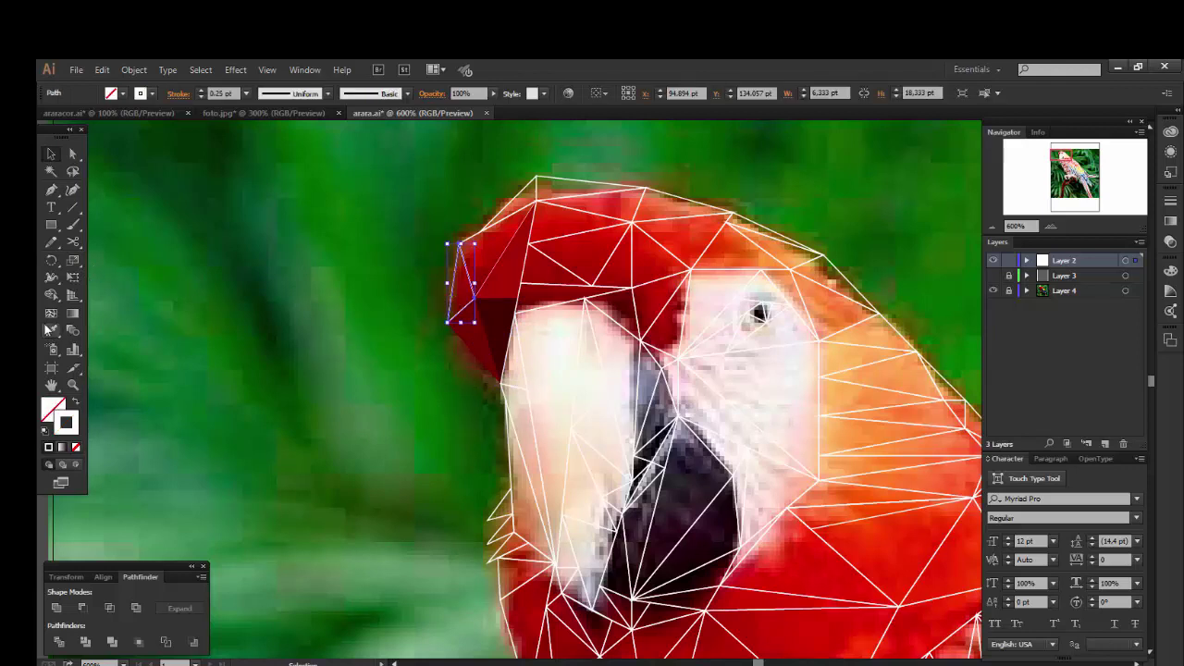
click(51, 330)
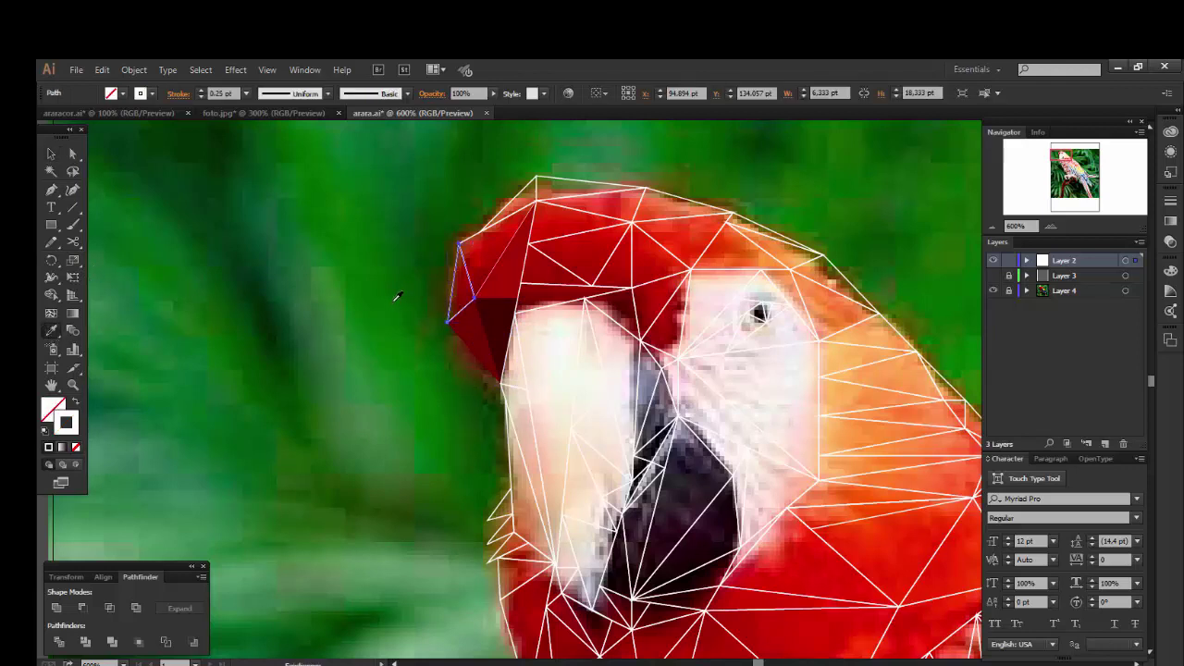
click(466, 287)
key(v)
click(394, 290)
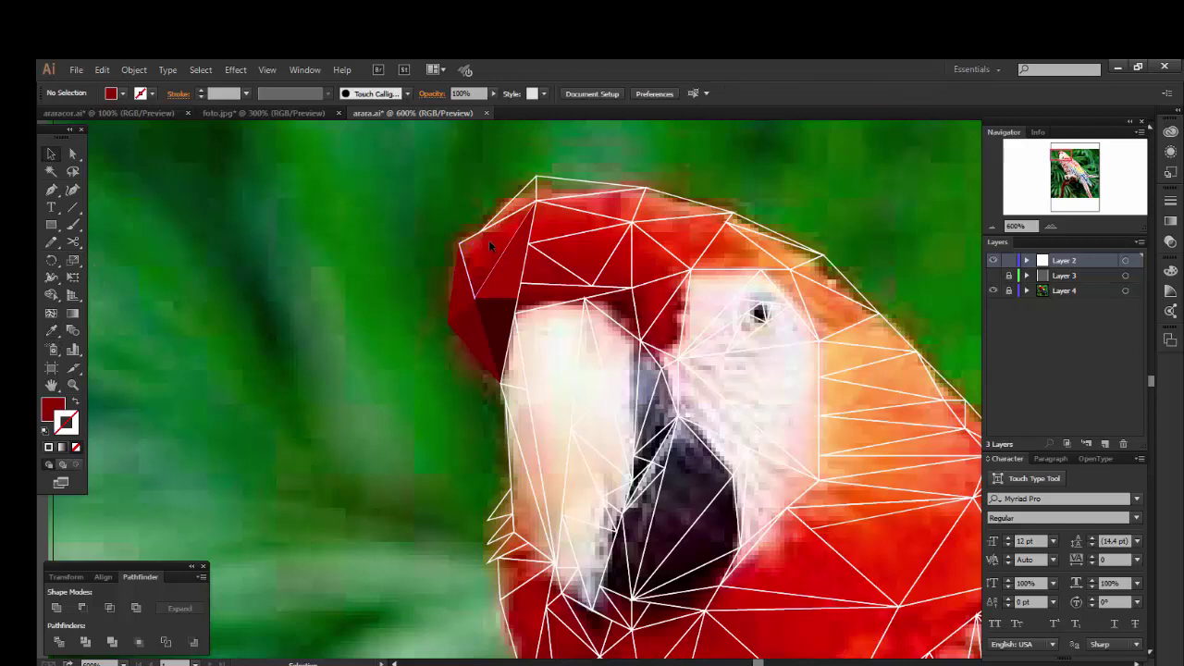
click(471, 242)
key(i)
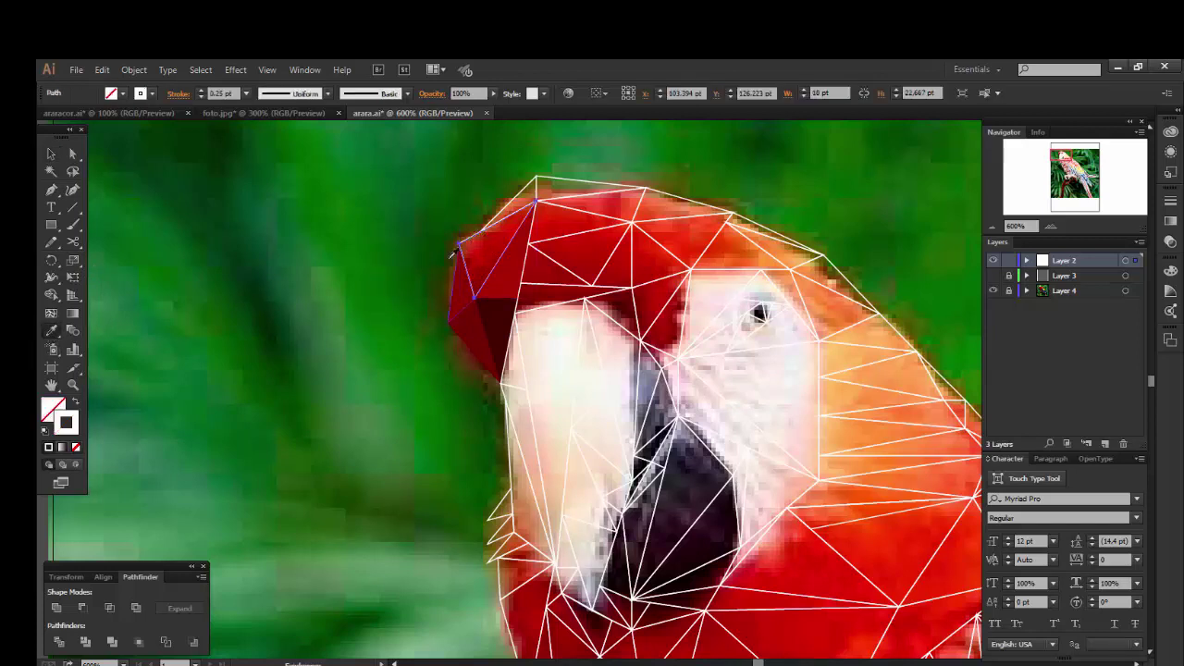
click(491, 247)
key(v)
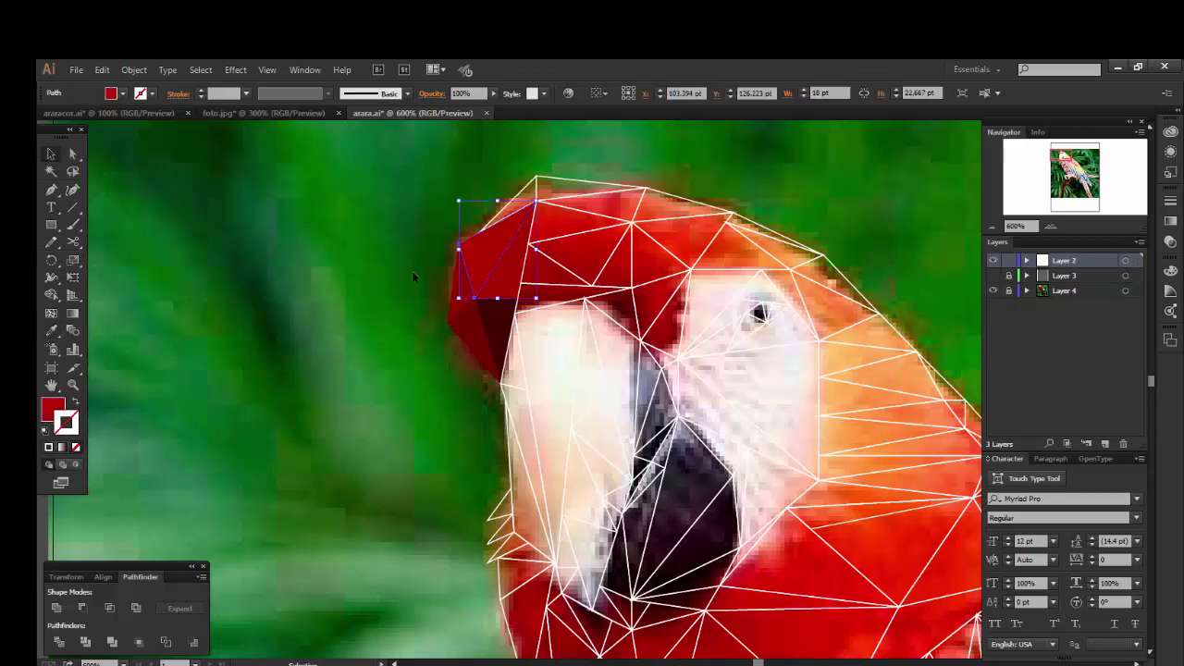
click(412, 270)
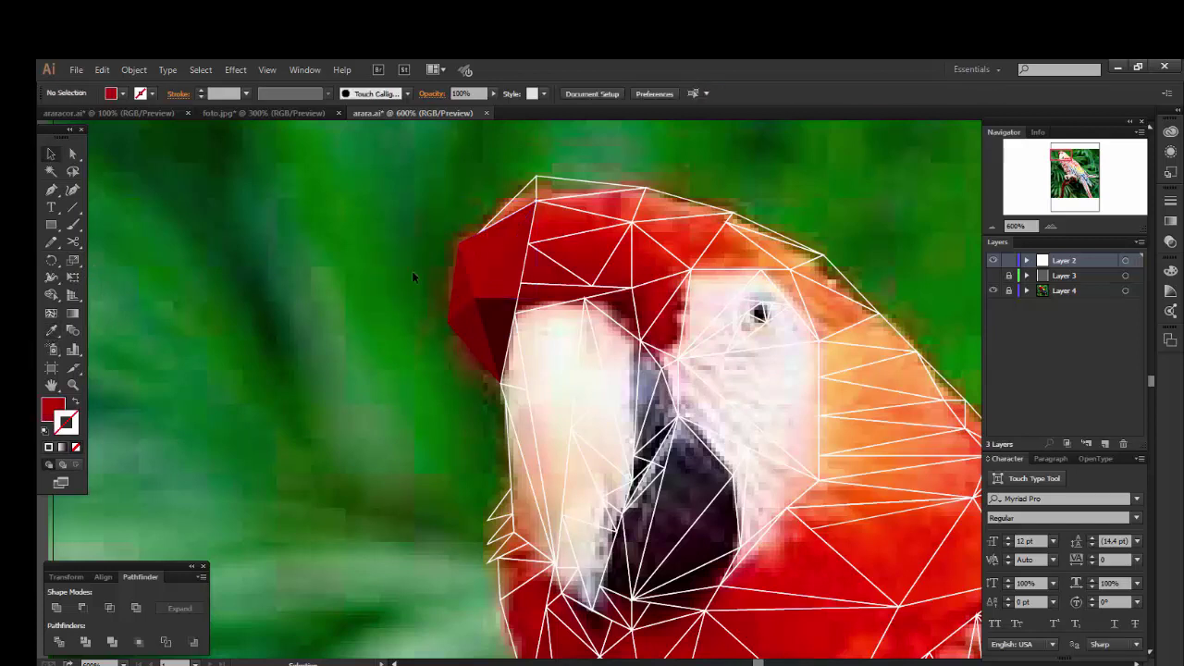
Undo the crown-front triangle's fill and resample it with the photo's red.
click(472, 253)
key(ctrl+z)
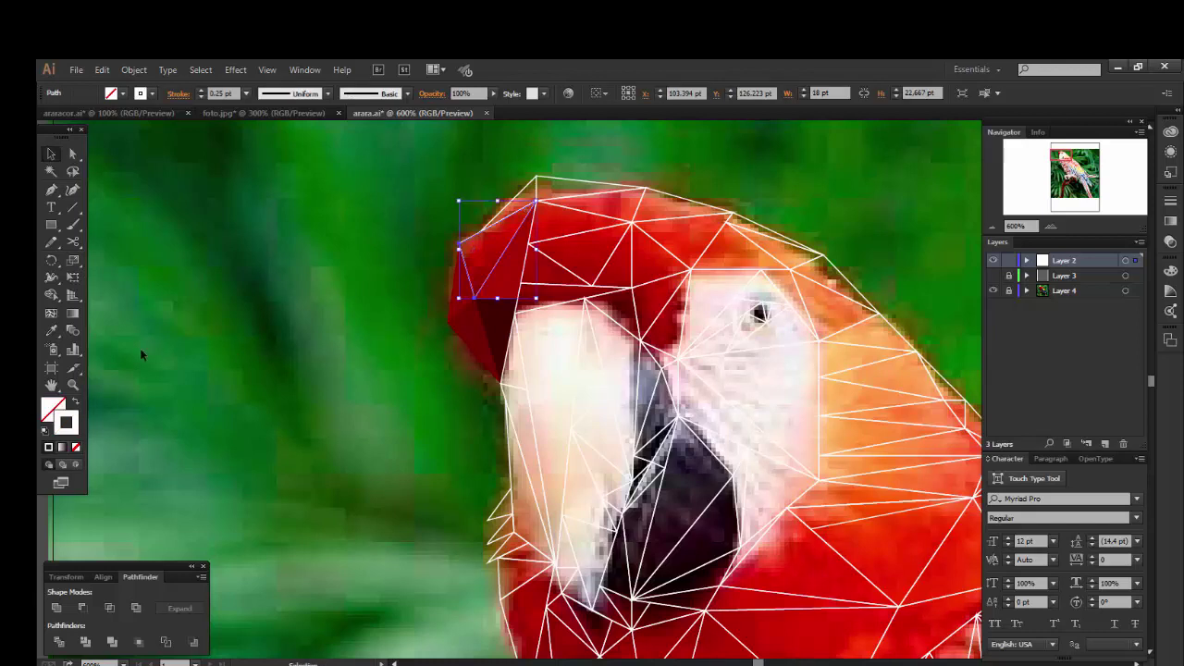
key(i)
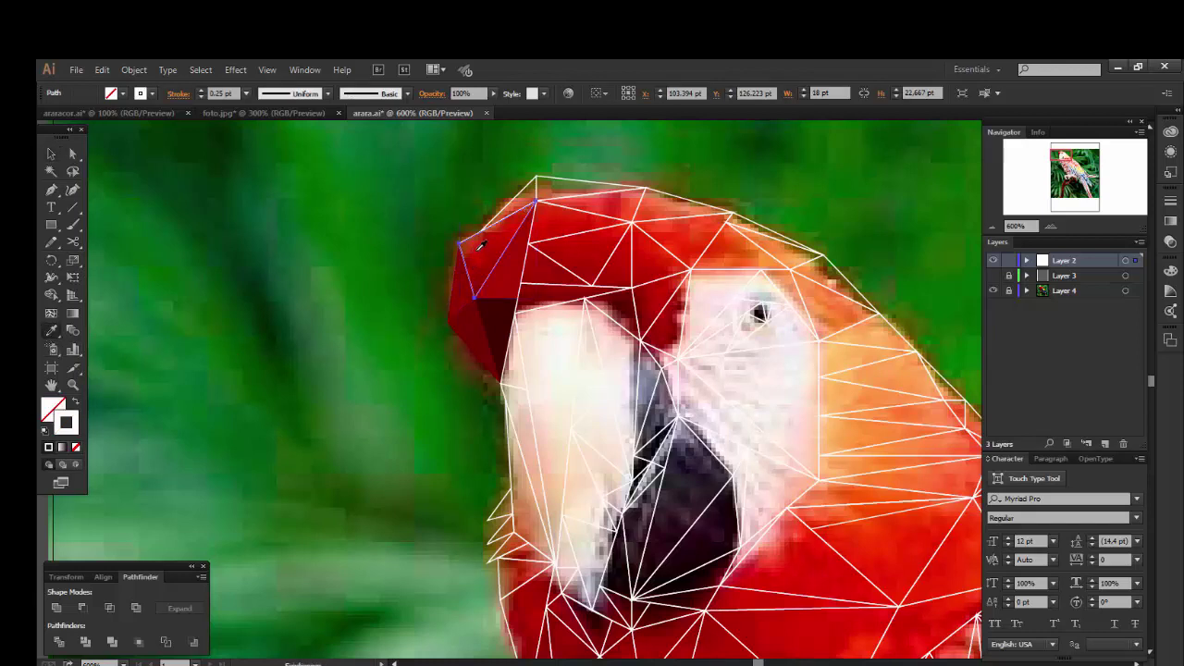
click(480, 241)
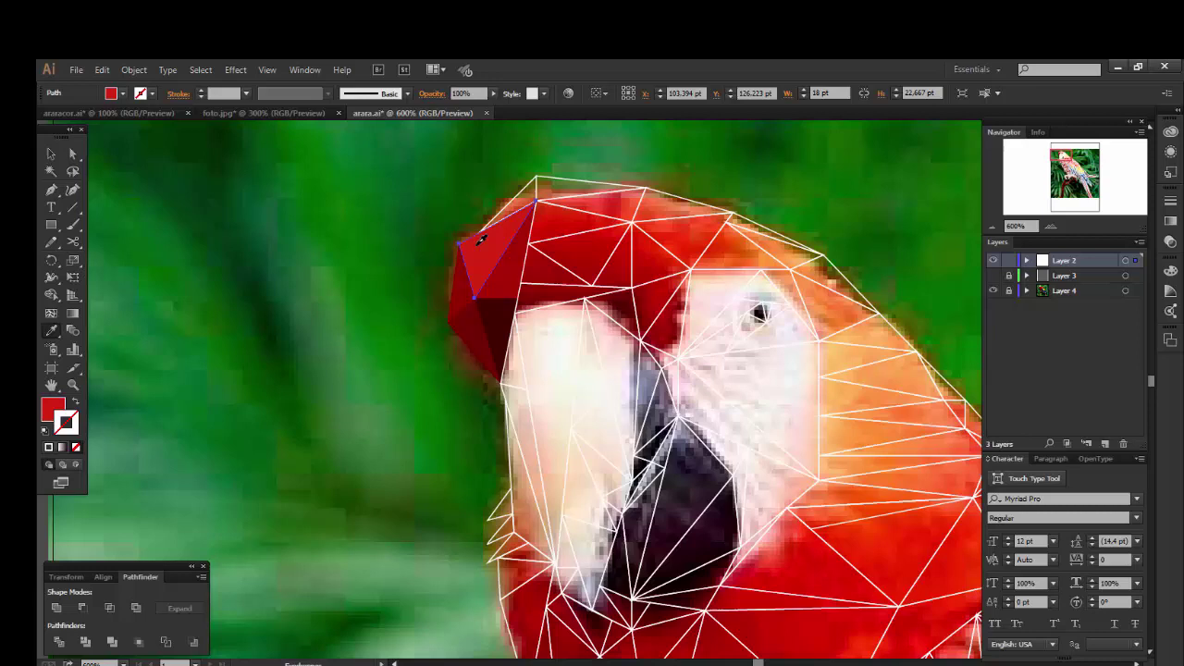
key(v)
click(392, 271)
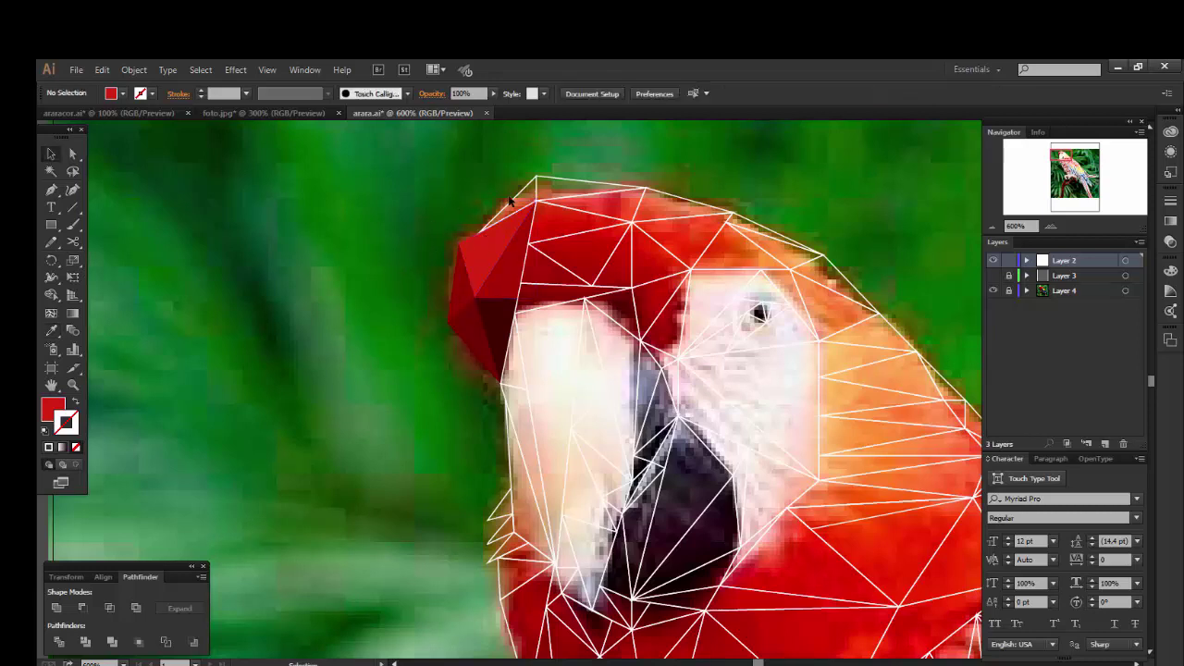
Fill the top-of-head triangle orange-red and the thin top triangle red.
click(509, 200)
click(52, 330)
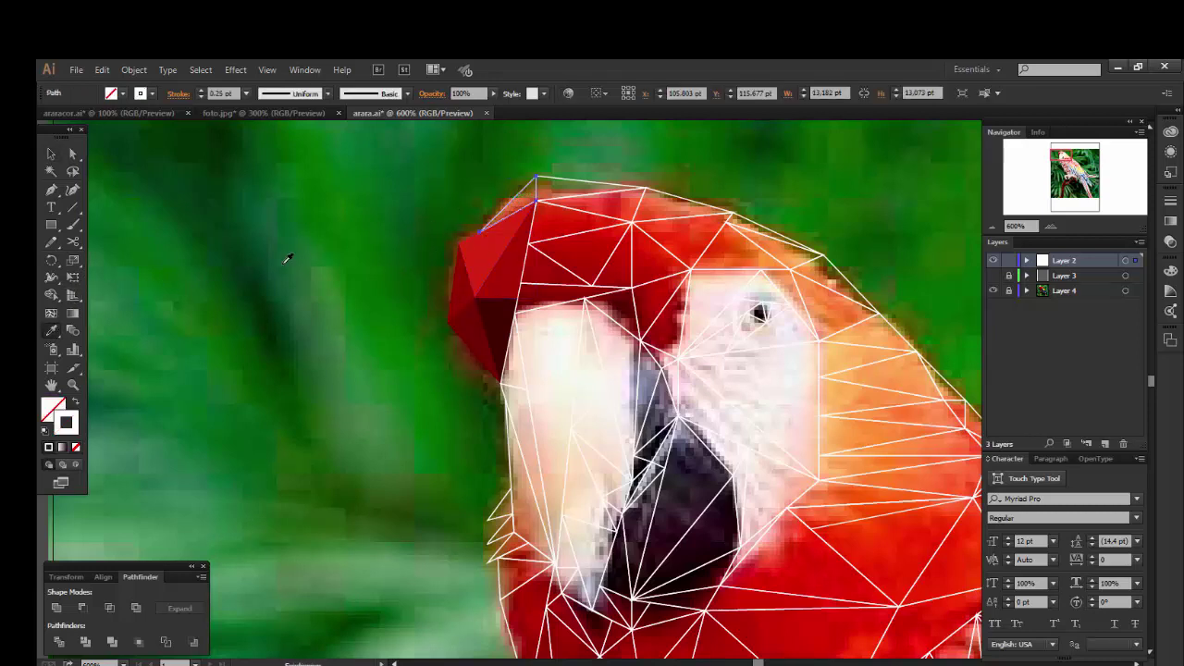
click(533, 197)
key(v)
click(567, 156)
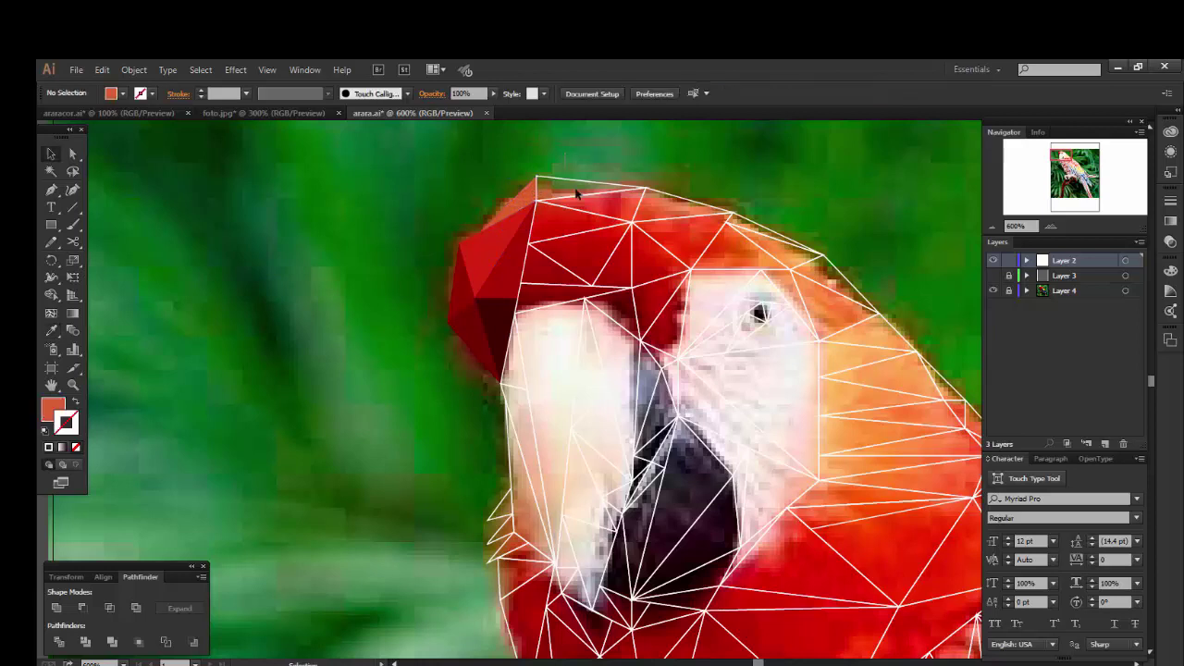
click(576, 193)
click(51, 330)
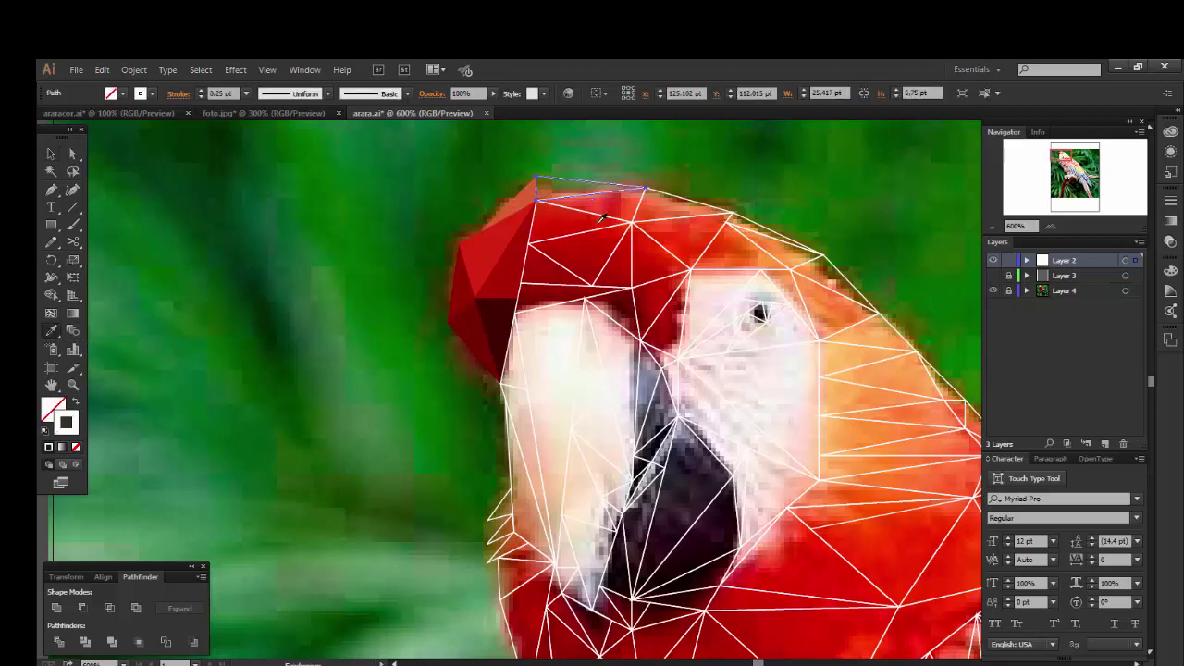
click(552, 186)
key(v)
click(632, 159)
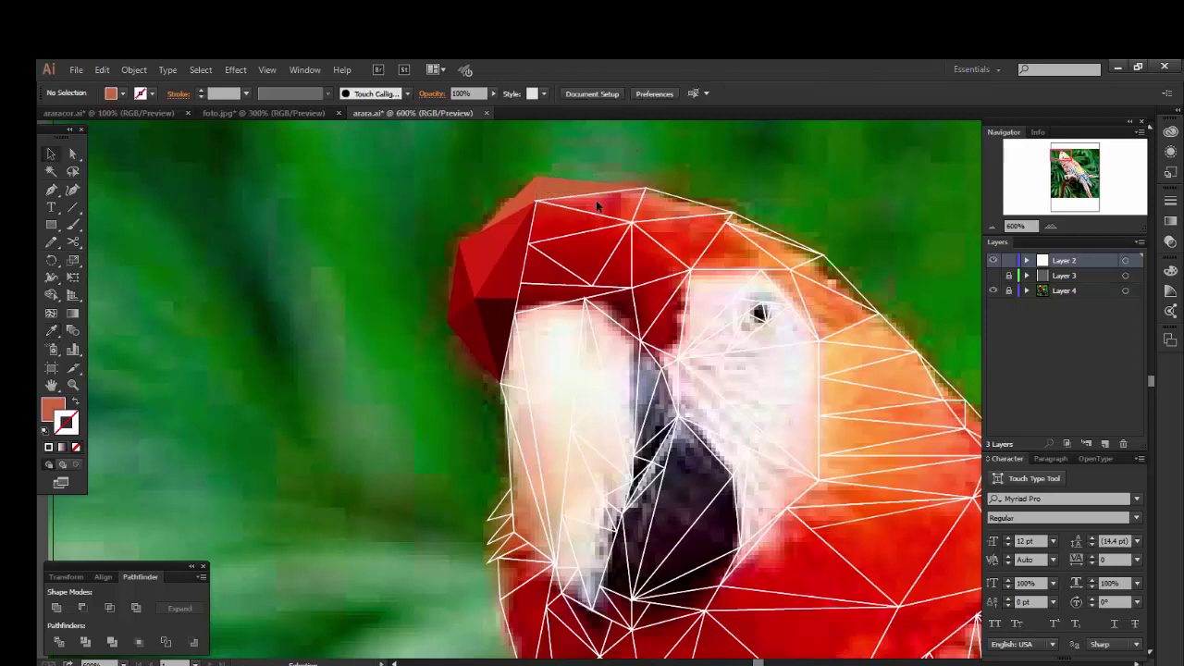
Fill the triangle below the top edge red and the top-edge triangle orange-red.
click(597, 212)
click(52, 330)
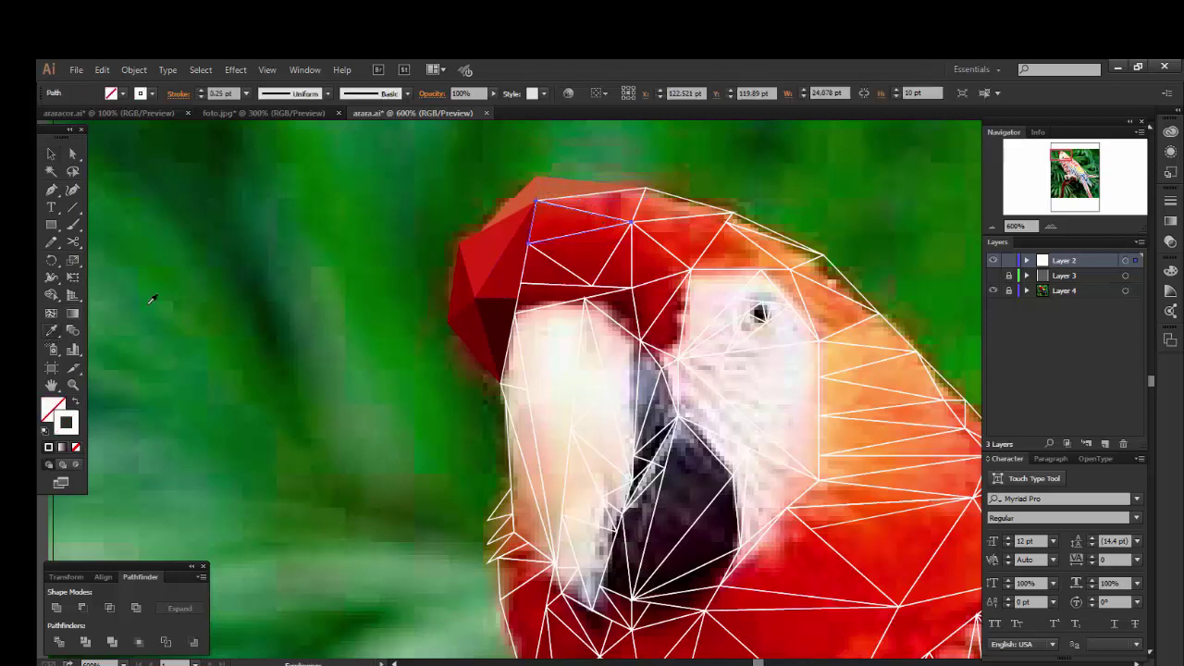
click(556, 220)
key(v)
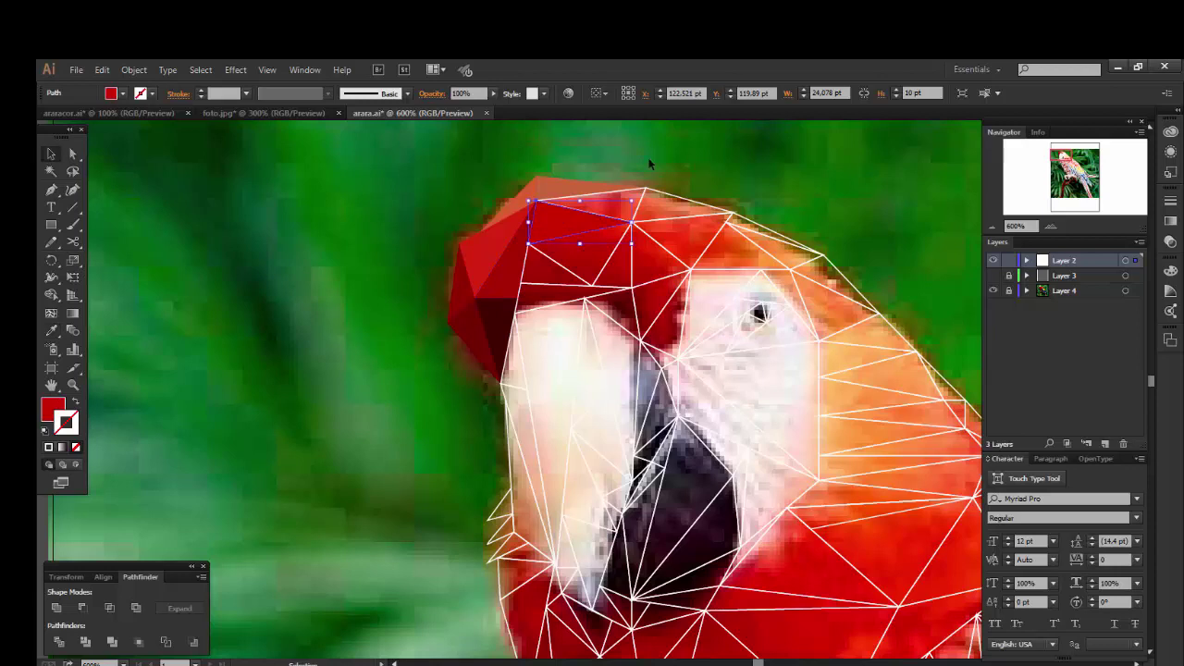
click(652, 165)
click(636, 205)
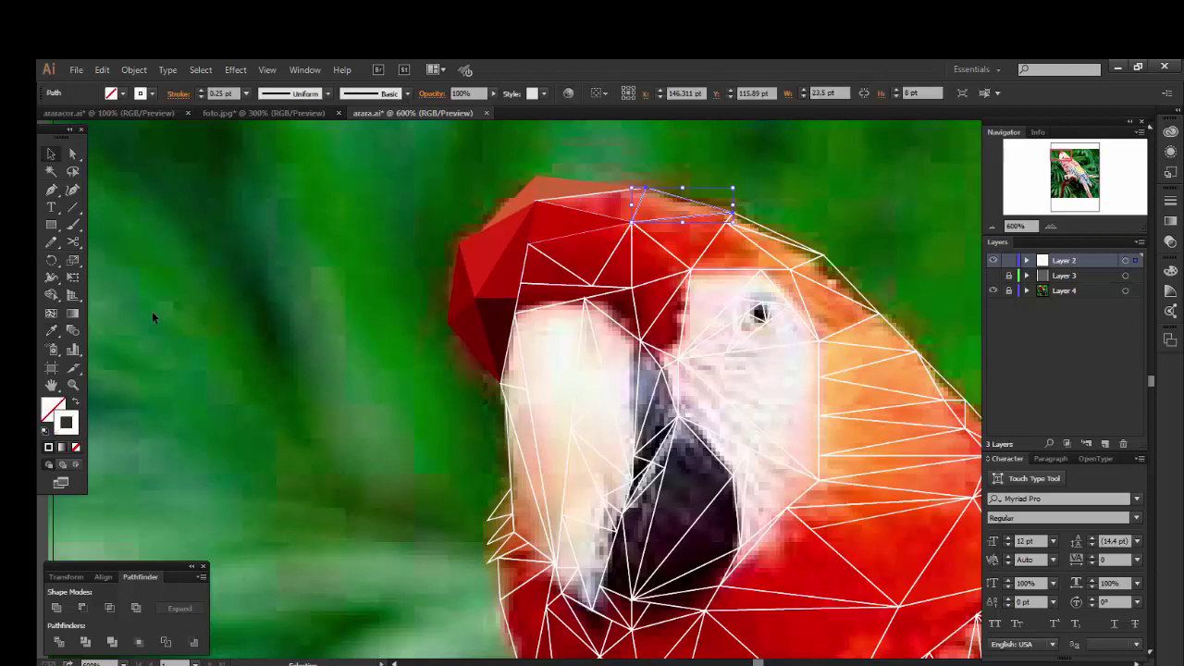
click(52, 330)
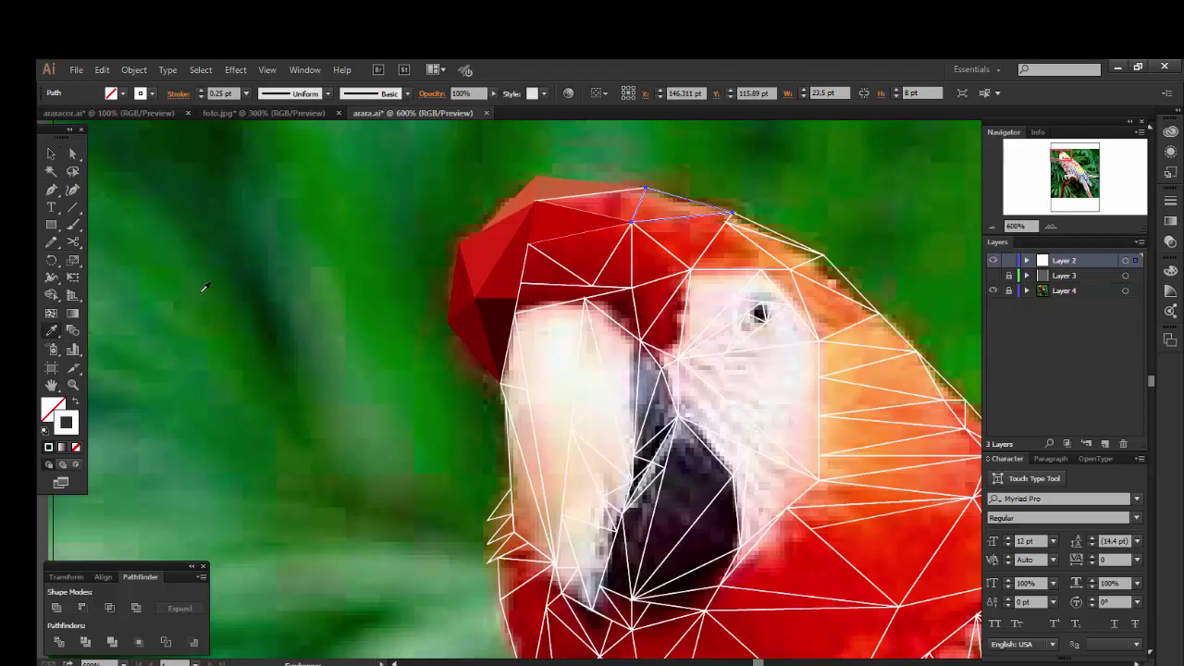
click(662, 210)
click(664, 206)
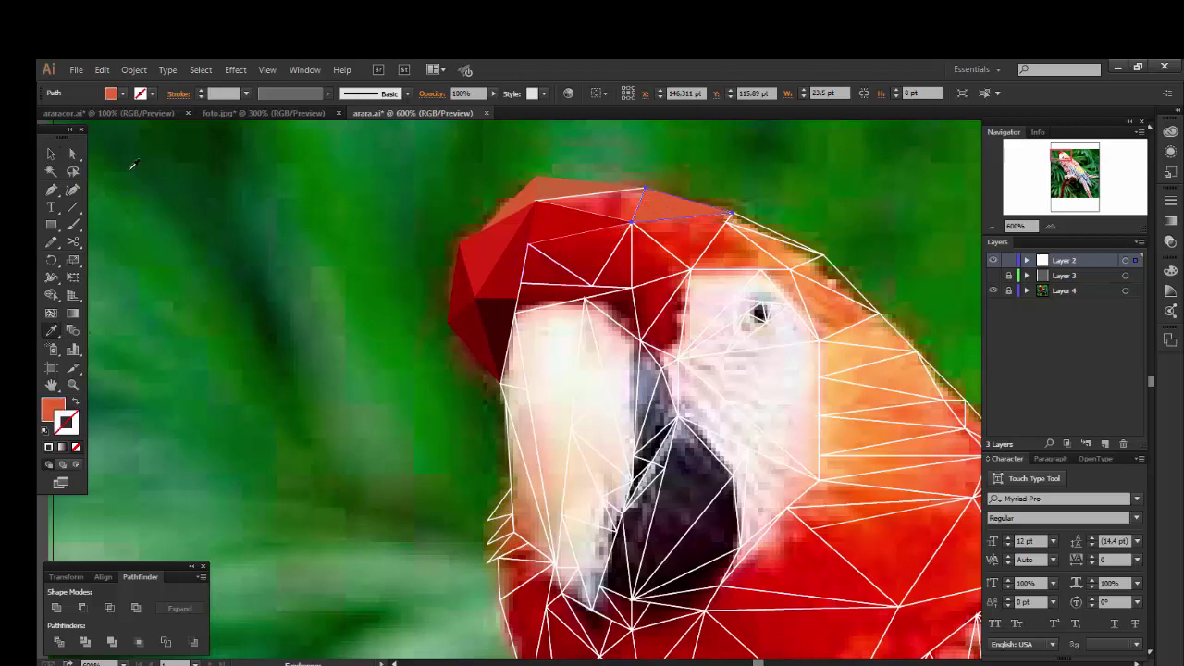
click(52, 154)
click(338, 303)
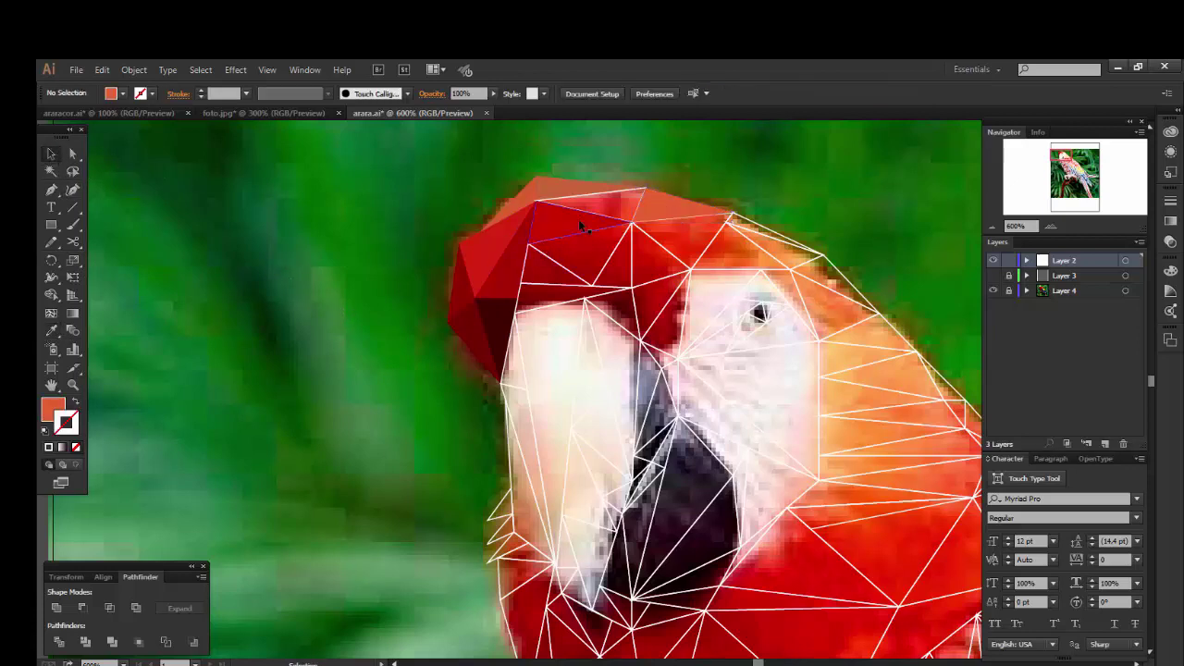
Fill the red triangle at the head's top and the next crown triangle with sampled red.
click(563, 214)
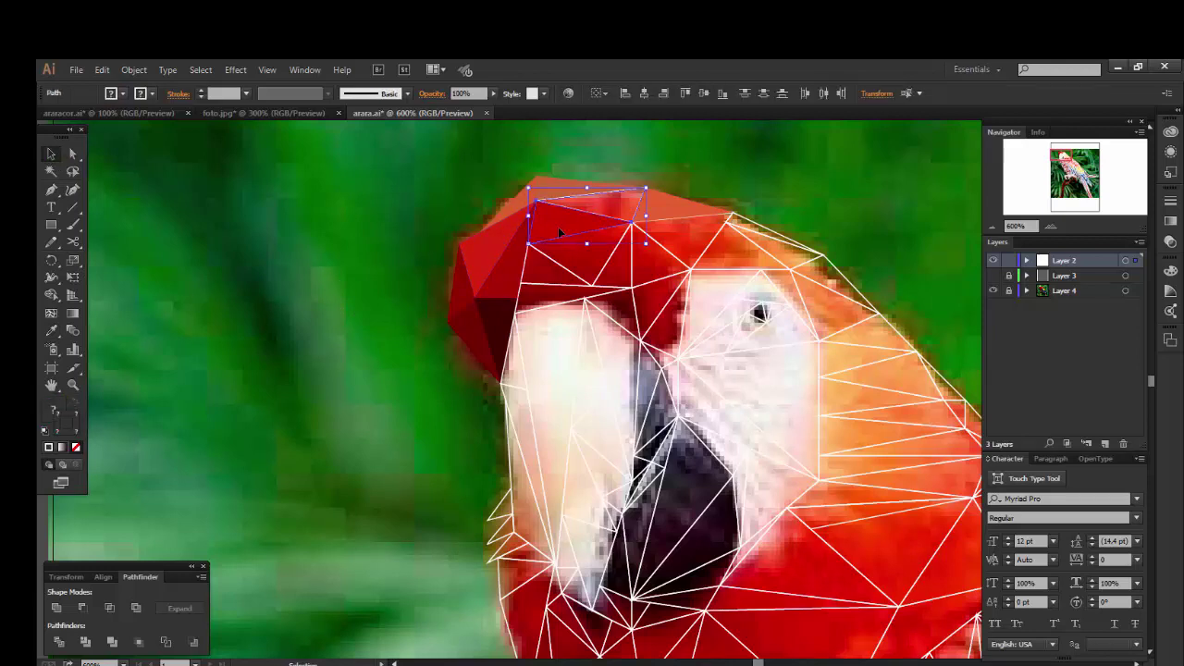
click(589, 207)
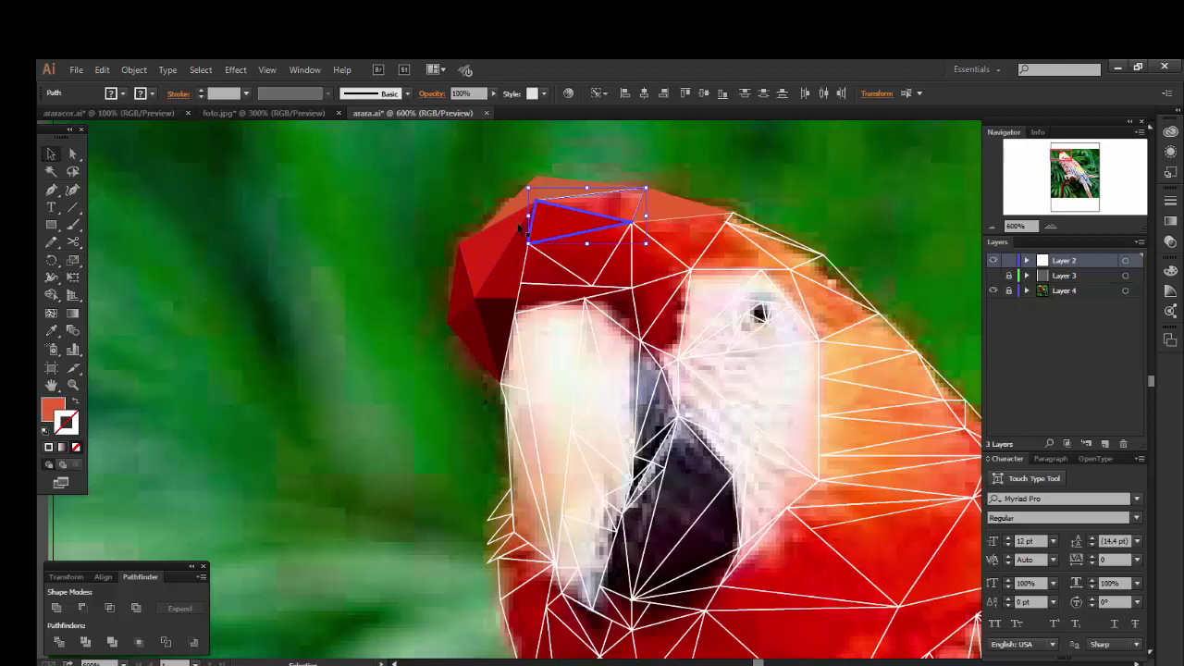
click(570, 217)
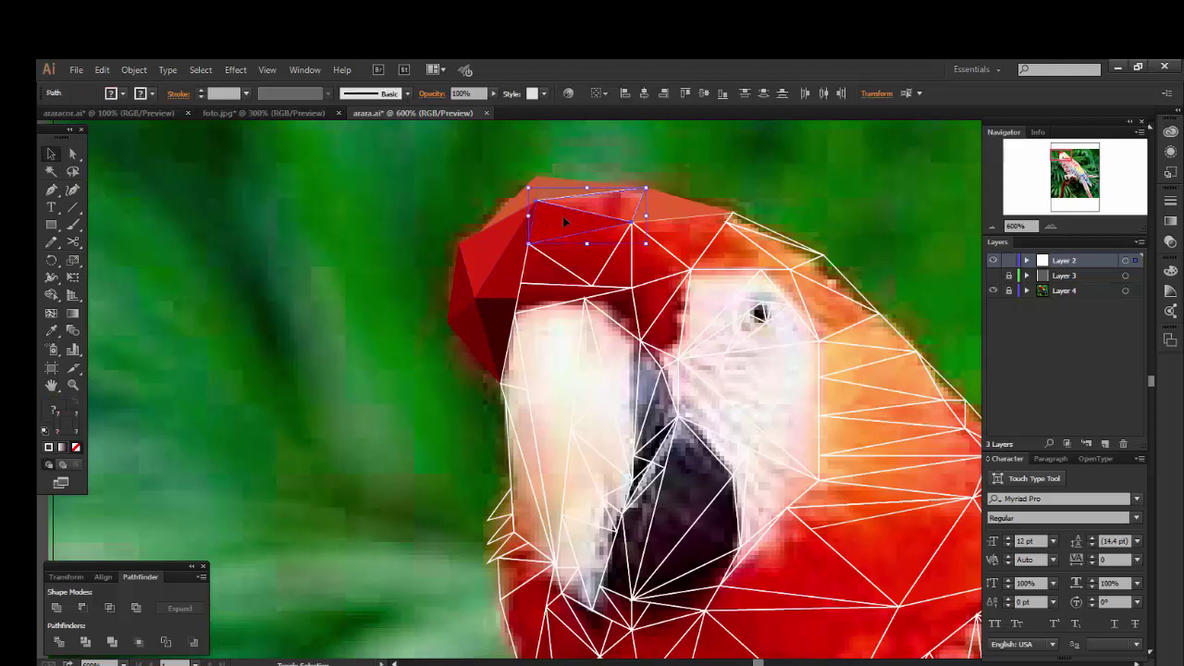
click(53, 330)
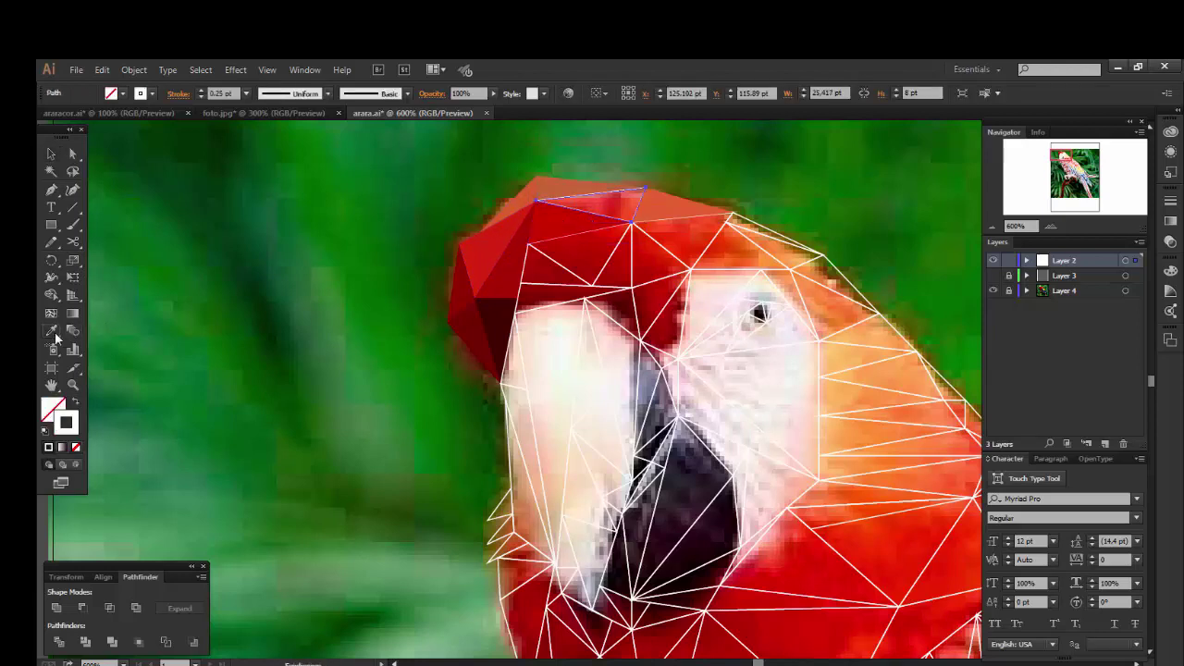
click(613, 196)
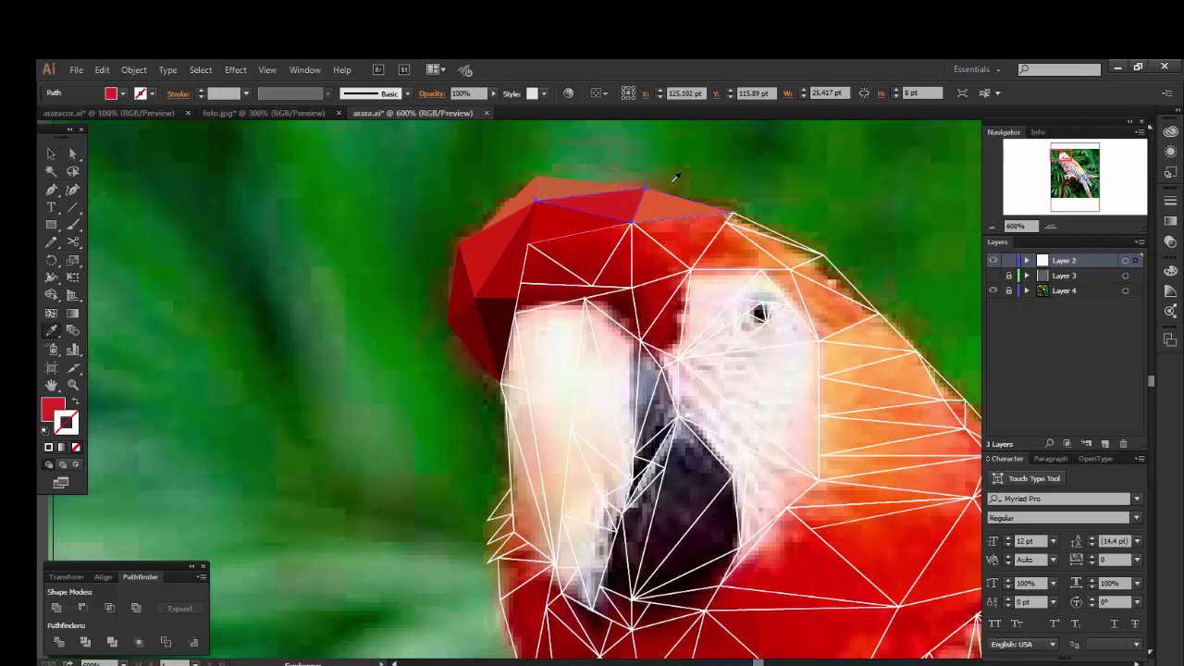
key(v)
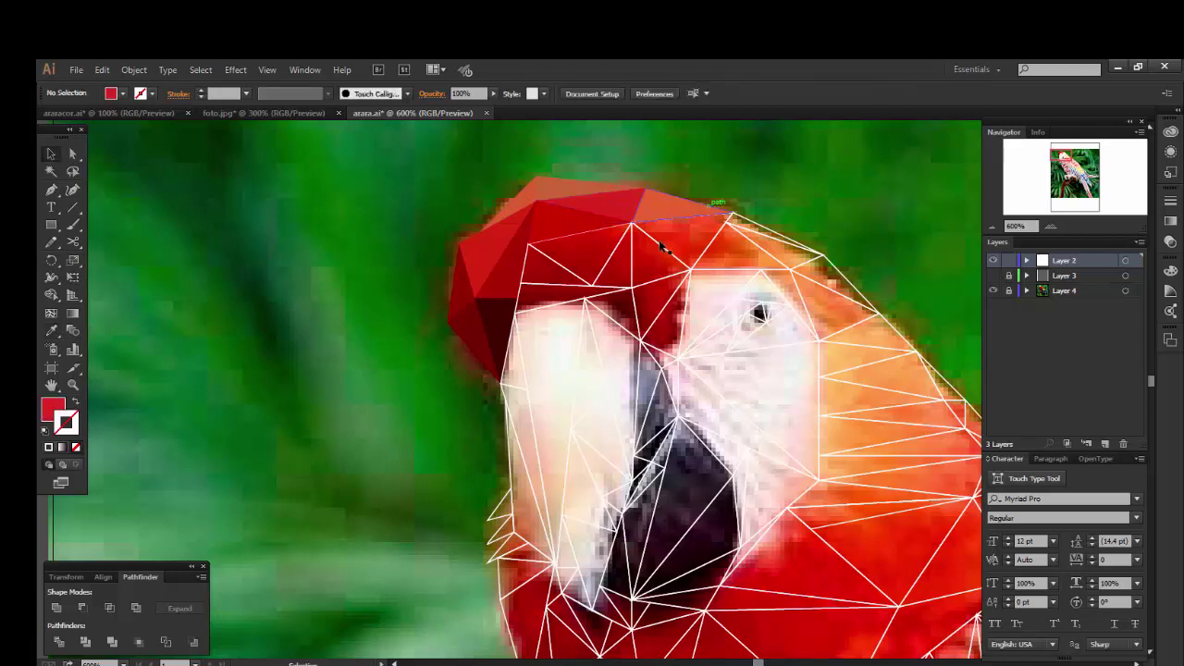
click(683, 218)
click(50, 330)
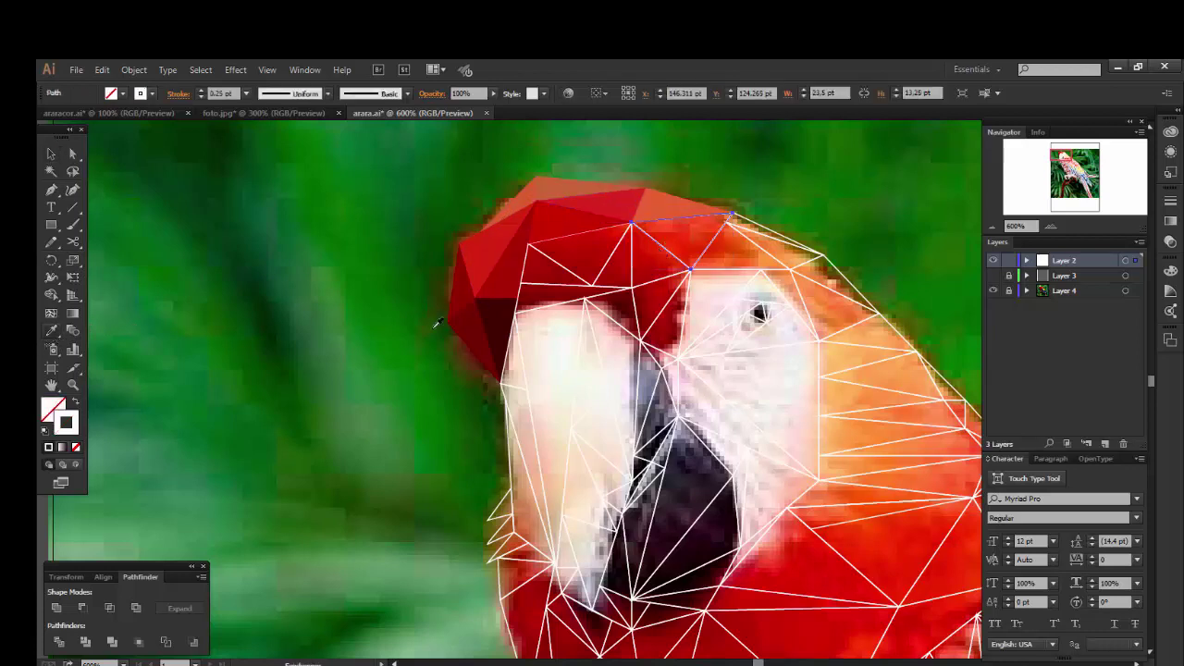
click(674, 238)
Fill the small crown triangle beside the red one with red sampled from the photo.
key(v)
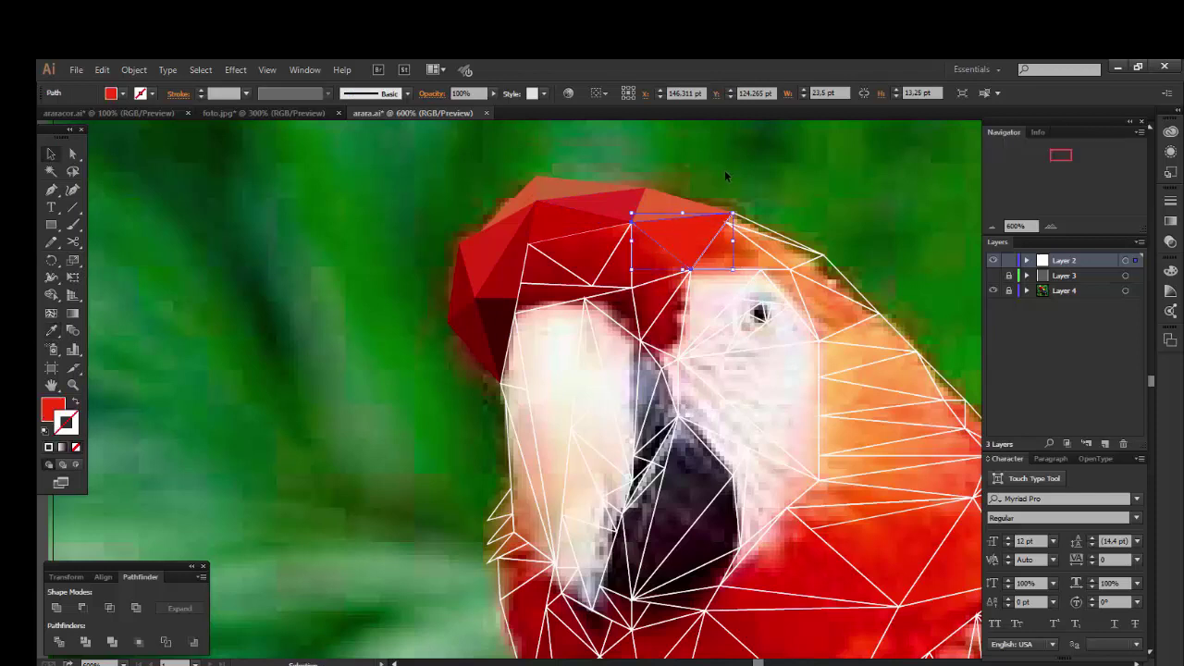
click(725, 173)
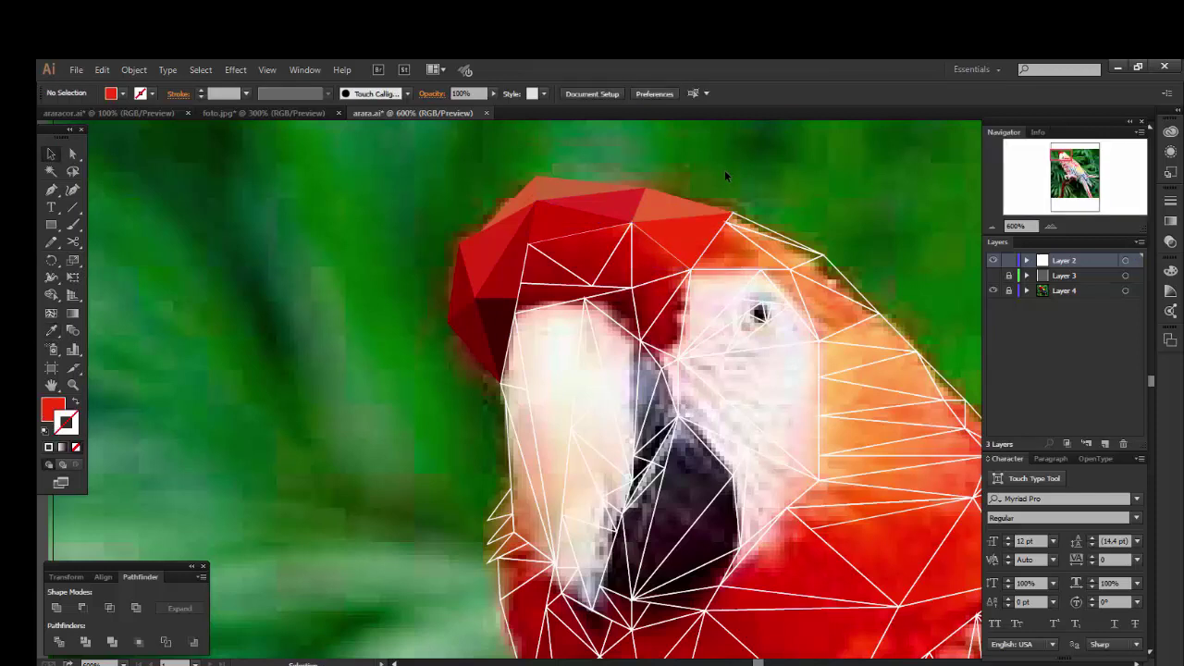
click(674, 243)
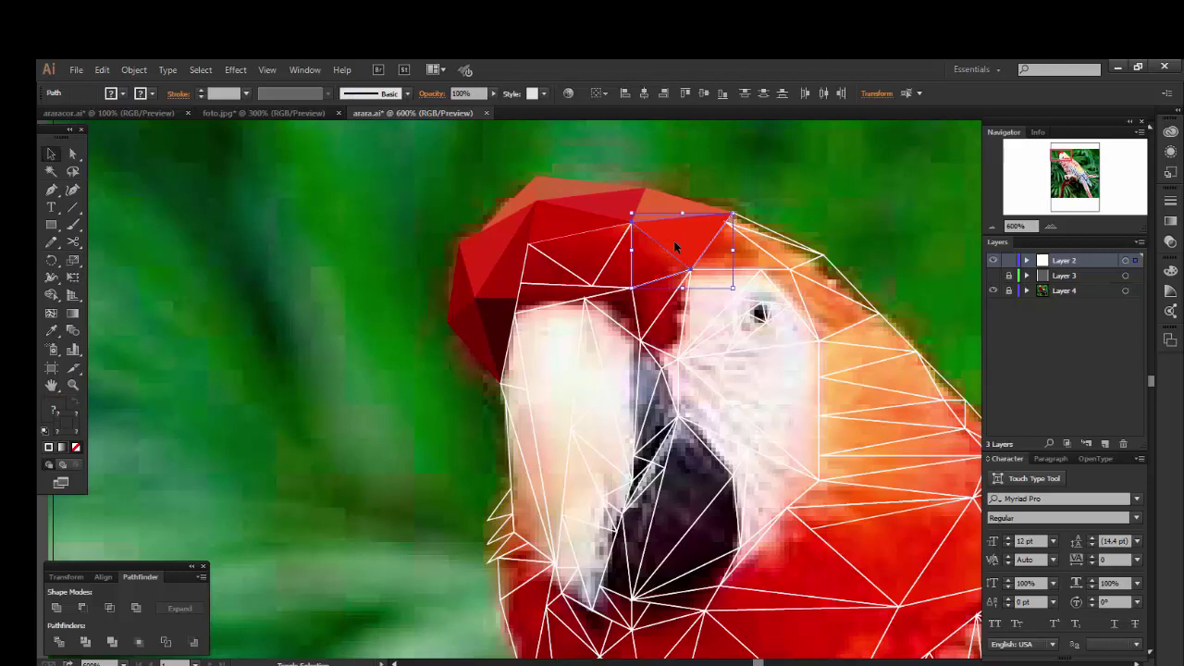
click(674, 245)
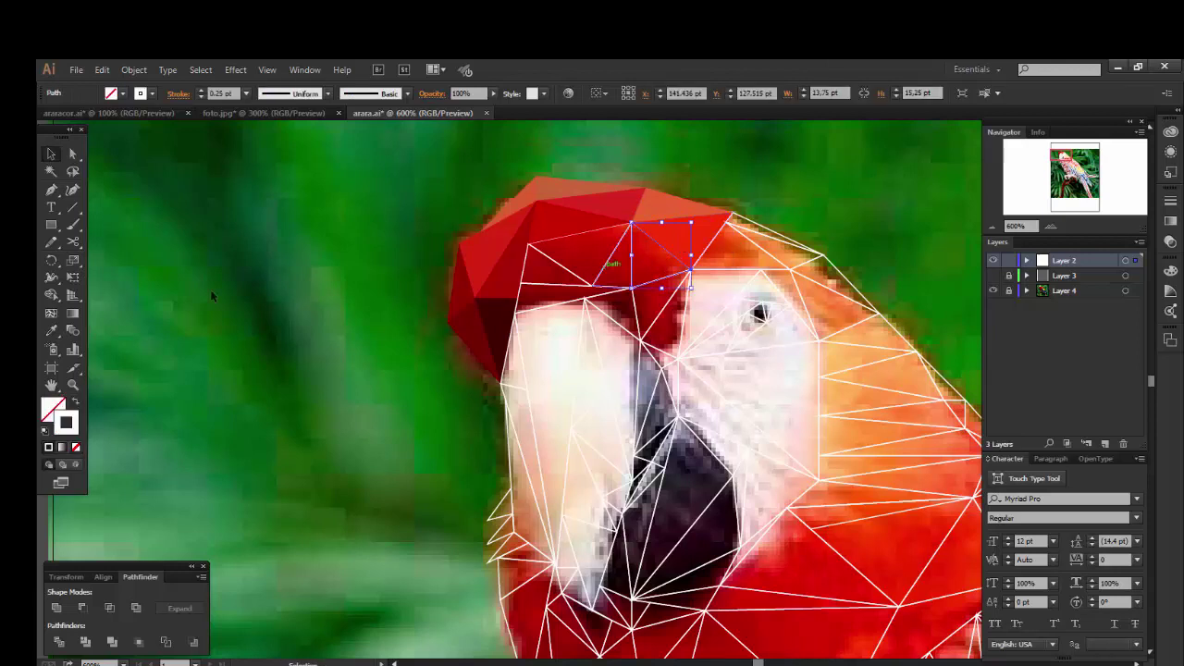
click(52, 330)
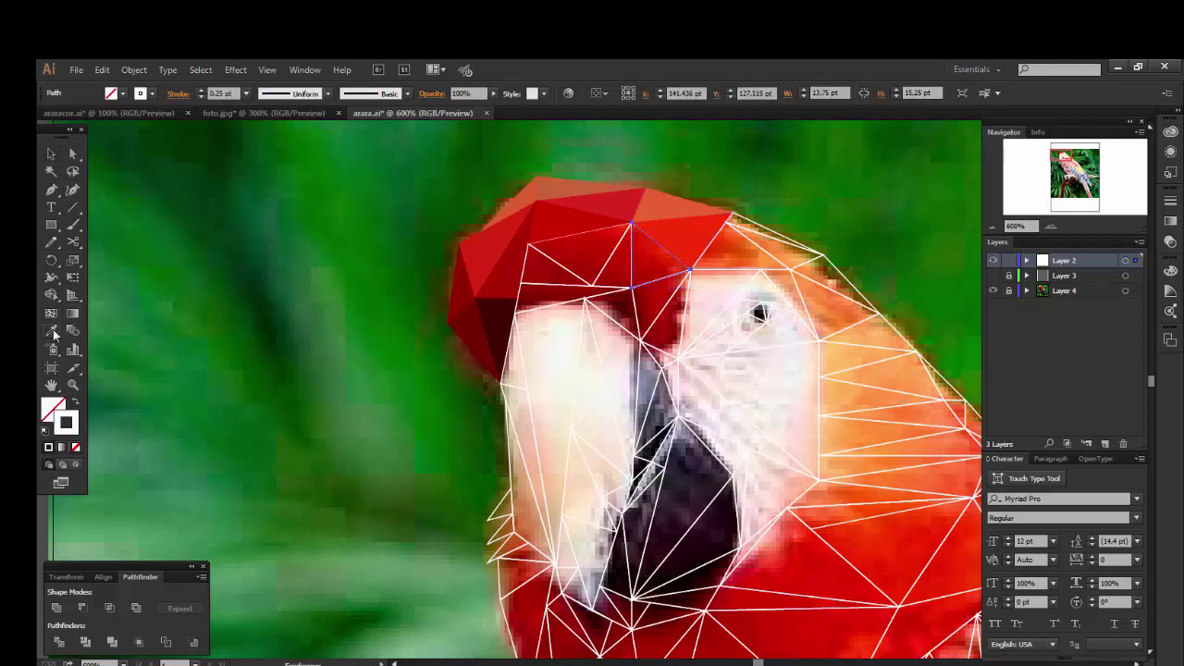
click(655, 261)
Fill a small triangle at the crown's front with dark red from the head.
key(v)
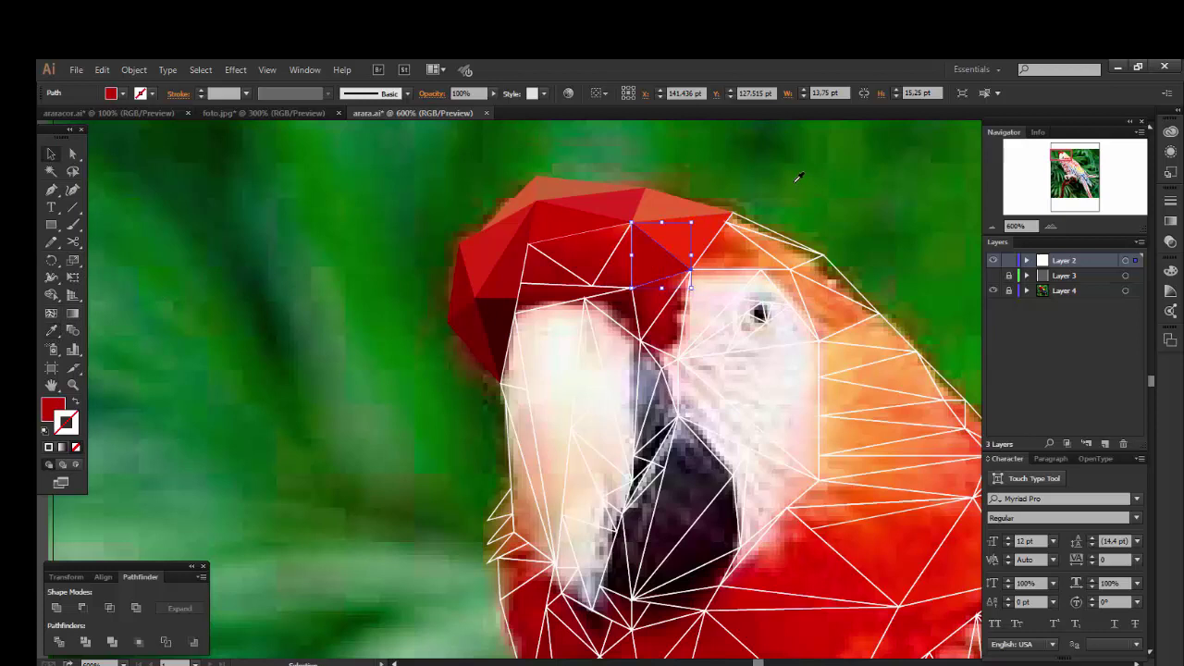
click(792, 188)
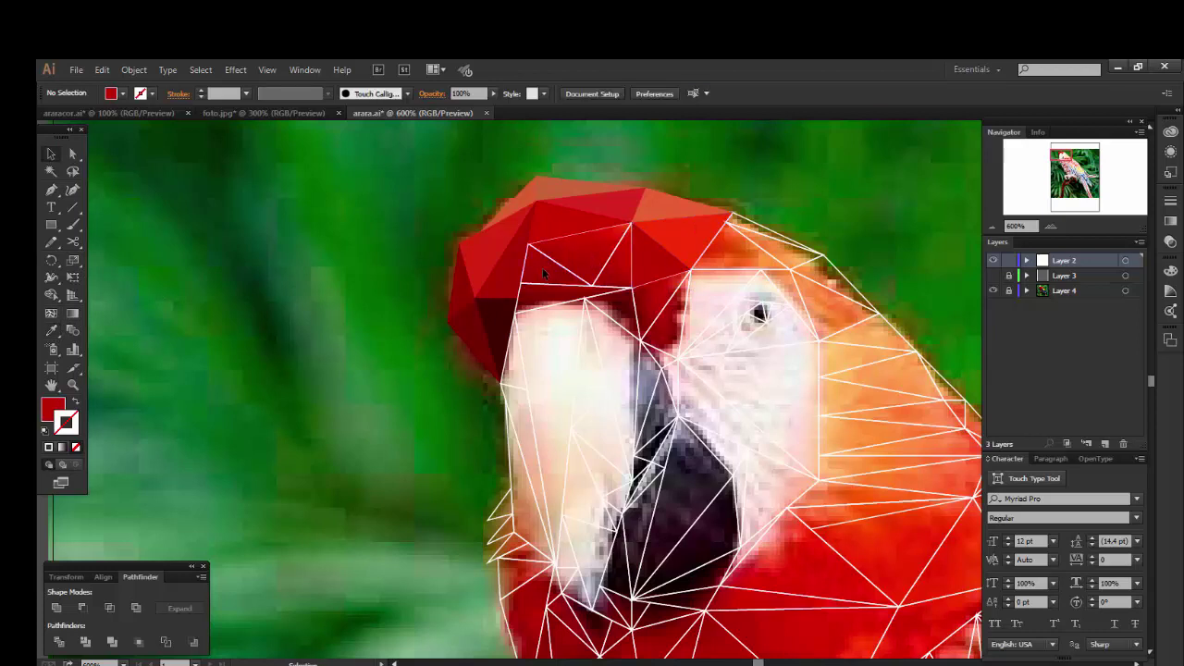
click(570, 255)
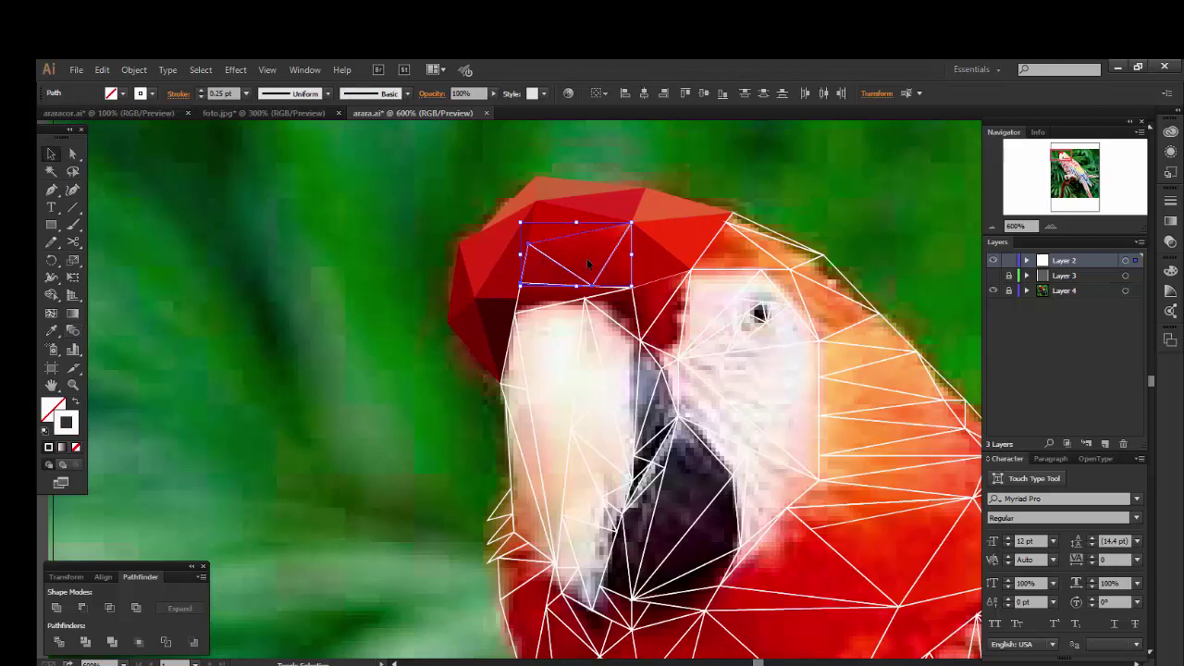
click(541, 275)
click(560, 263)
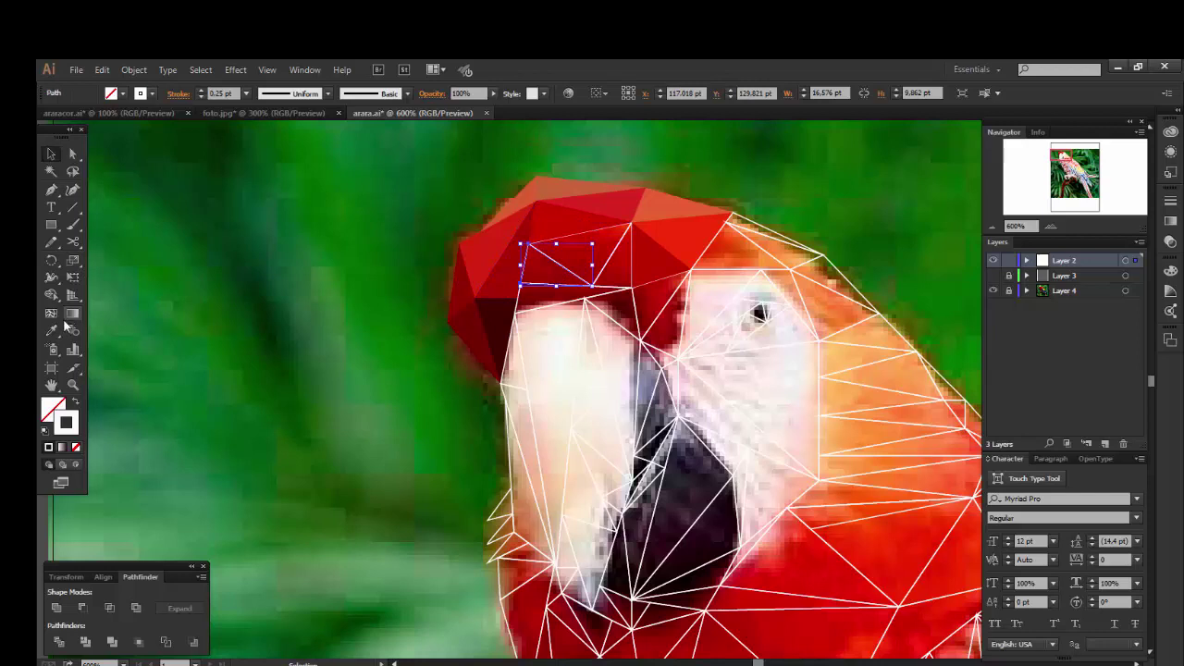
click(52, 330)
click(502, 271)
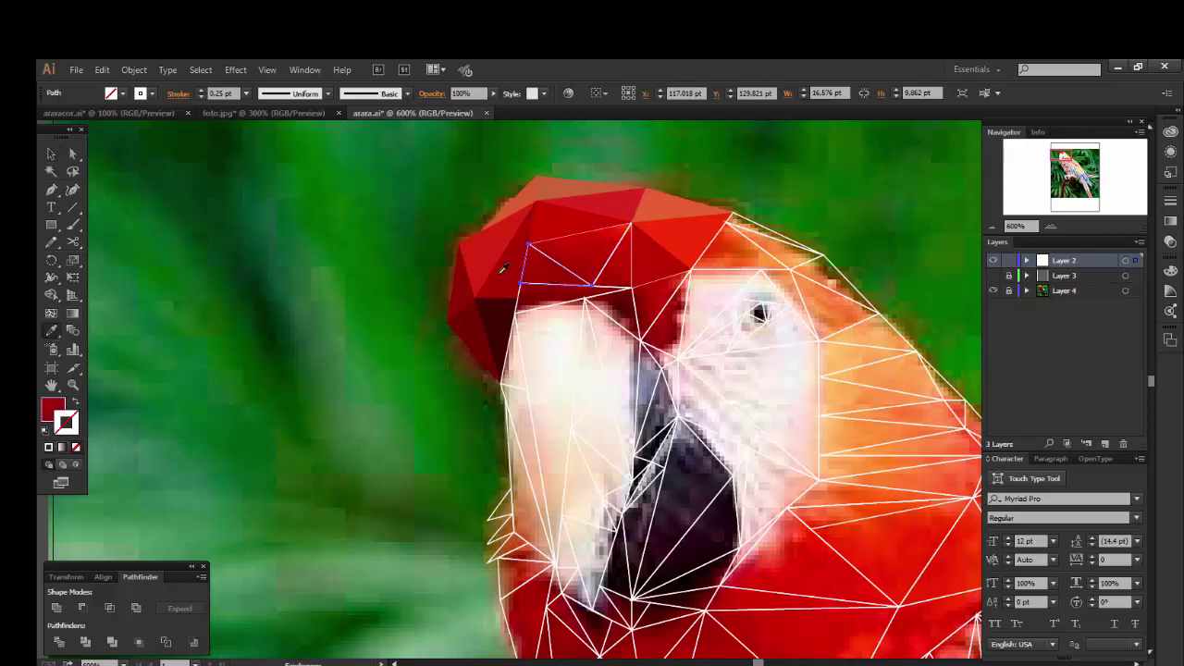
Fill the next crown triangle with the Eyedropper's sampled red.
key(v)
click(399, 274)
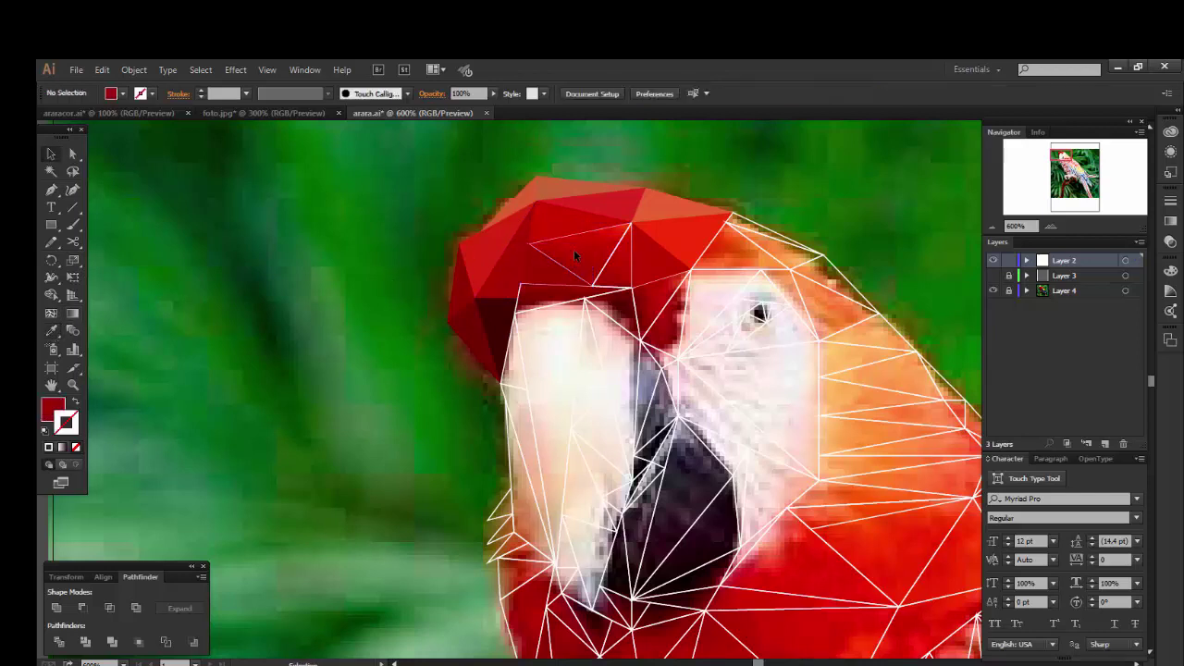
click(546, 269)
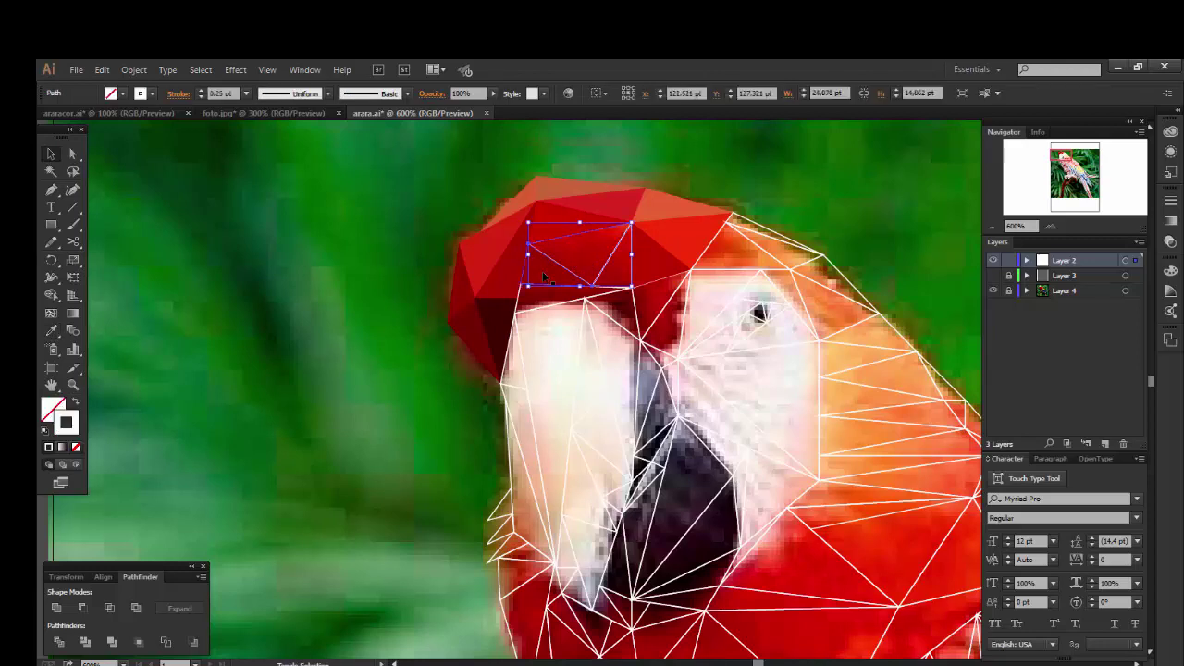
key(i)
click(593, 258)
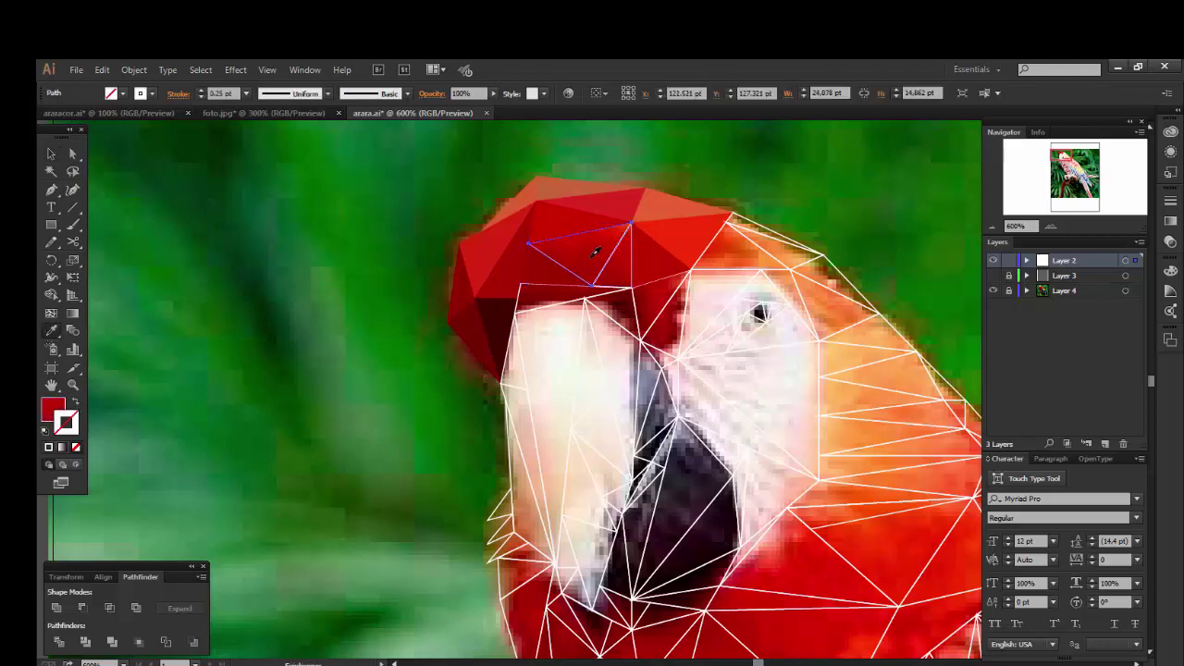
click(52, 154)
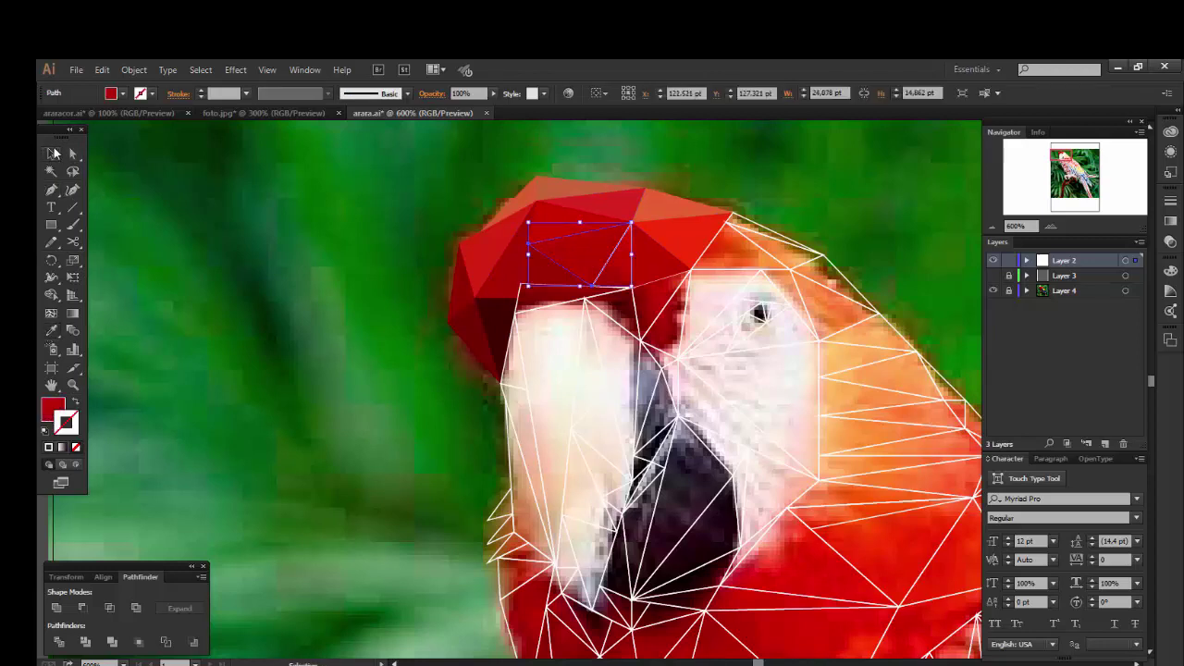
click(674, 239)
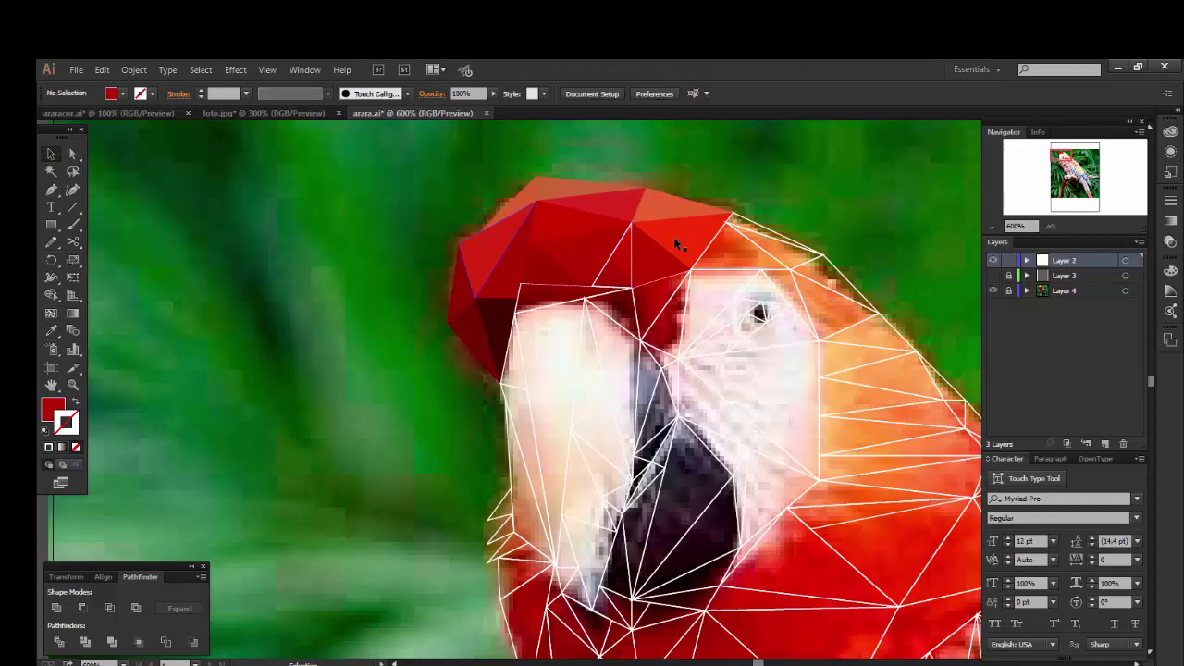
Zoom out to 200% and hide the photo layer to show the whole parrot wireframe.
click(991, 226)
drag(740, 264, 680, 163)
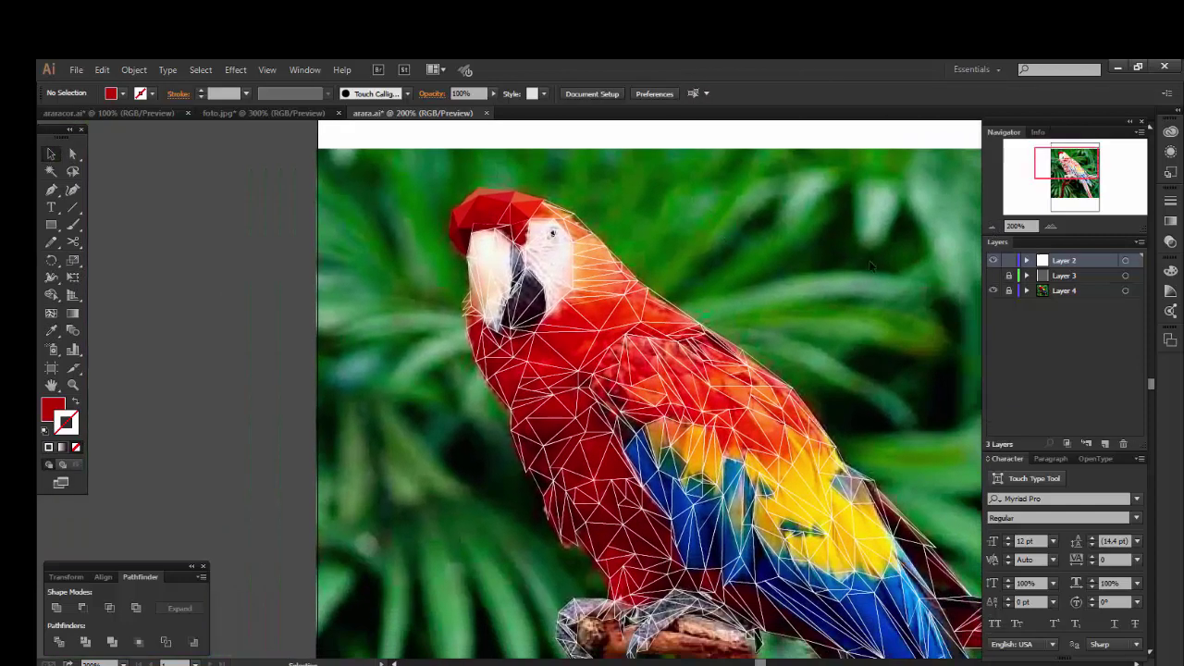
click(993, 276)
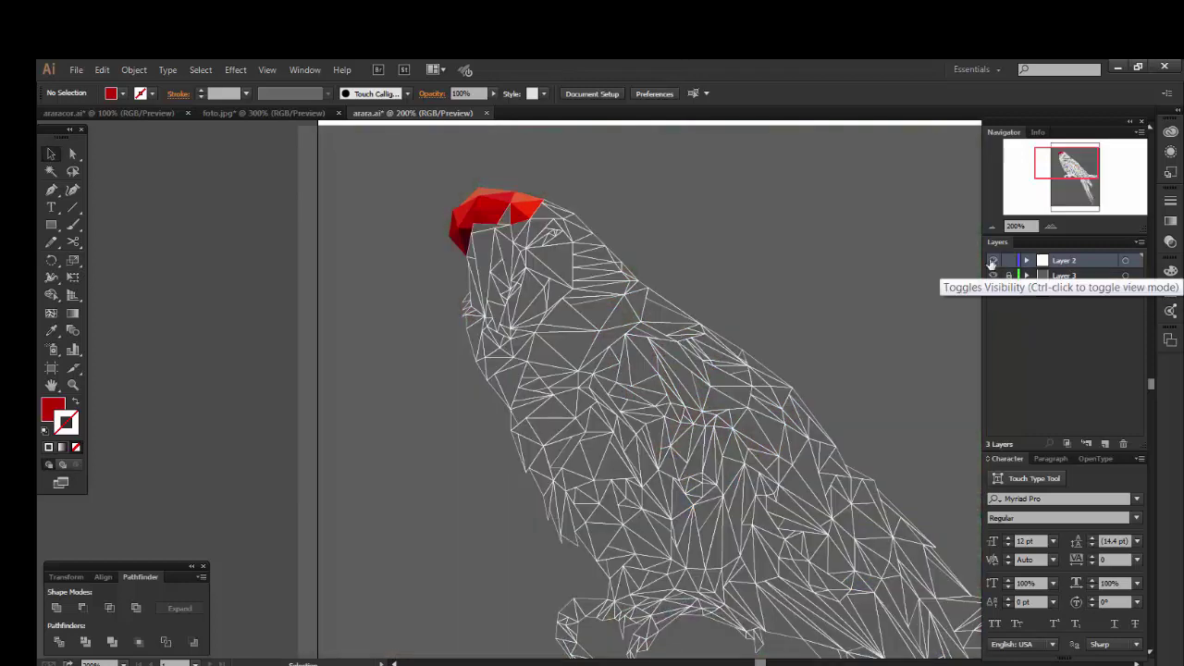
drag(790, 320, 759, 268)
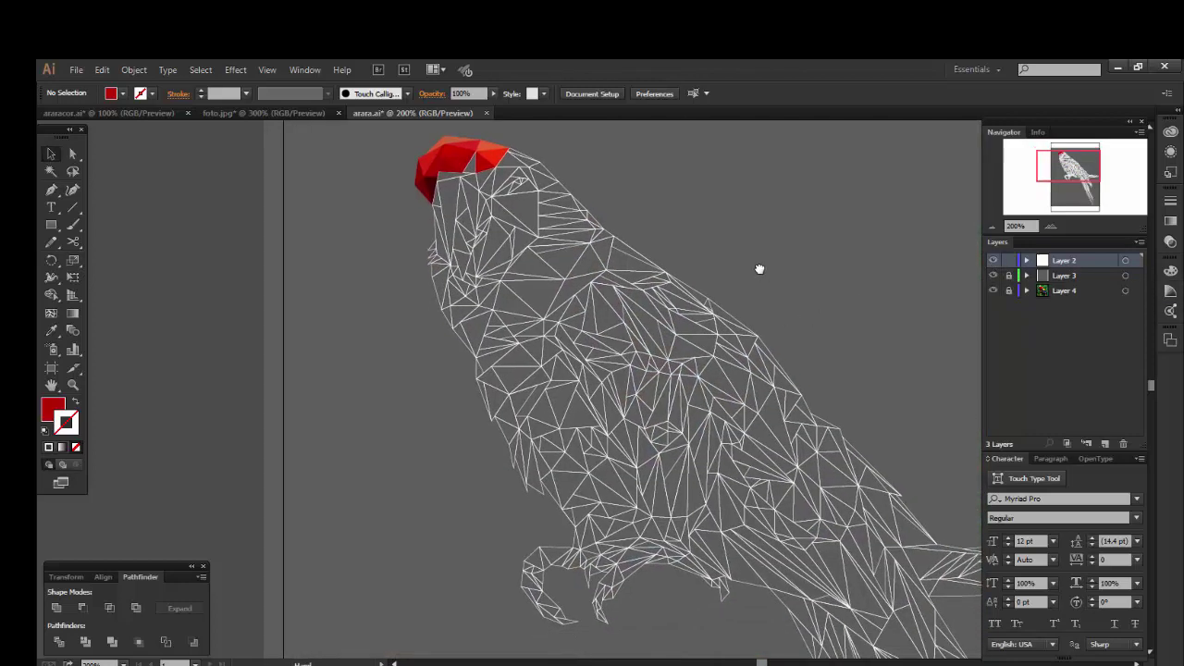
click(283, 112)
In araracor.ai, hide Layer 4's jungle photo and view the coloured parrot at 150%.
click(169, 113)
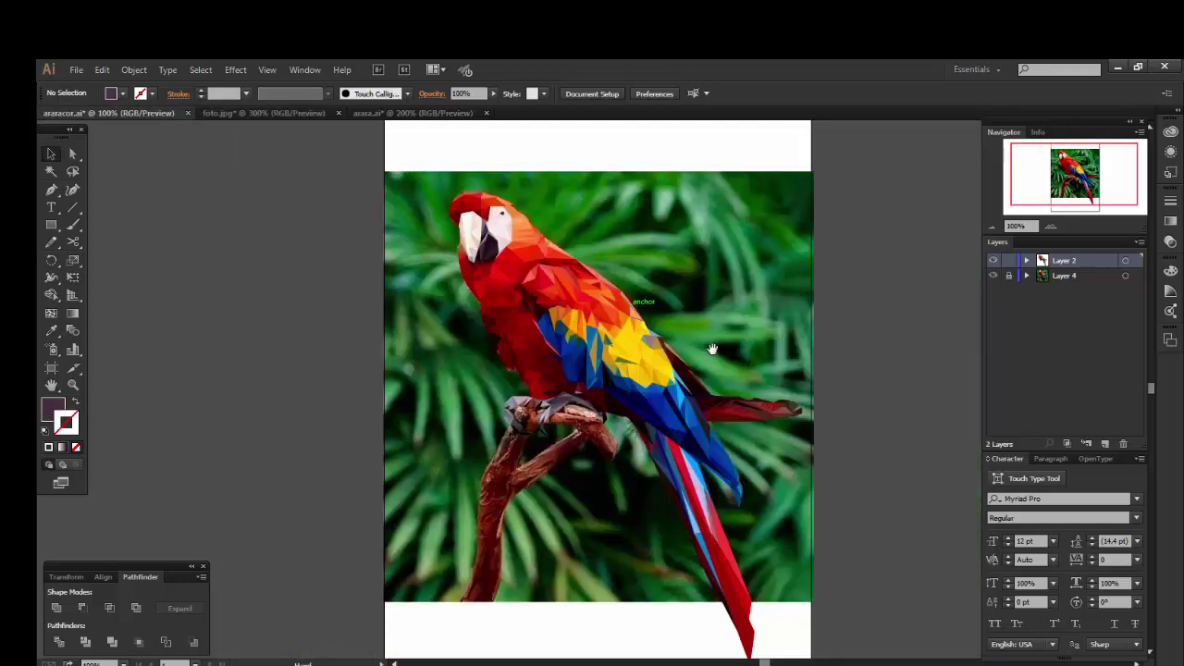
click(994, 275)
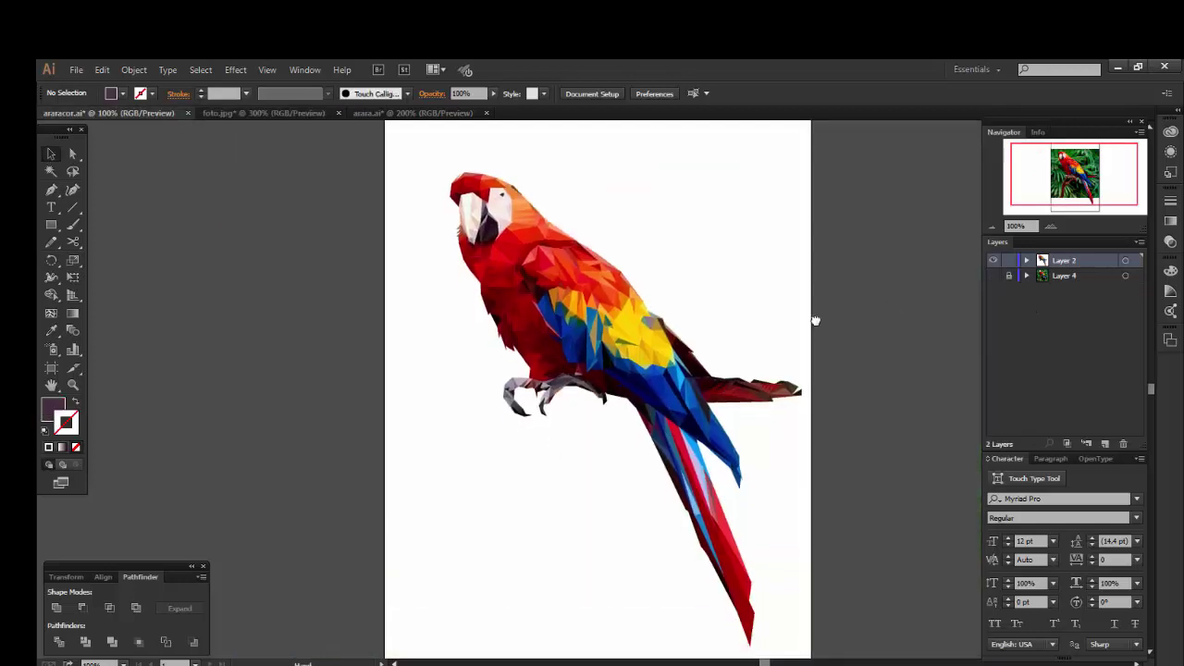
drag(820, 336, 814, 320)
click(1052, 227)
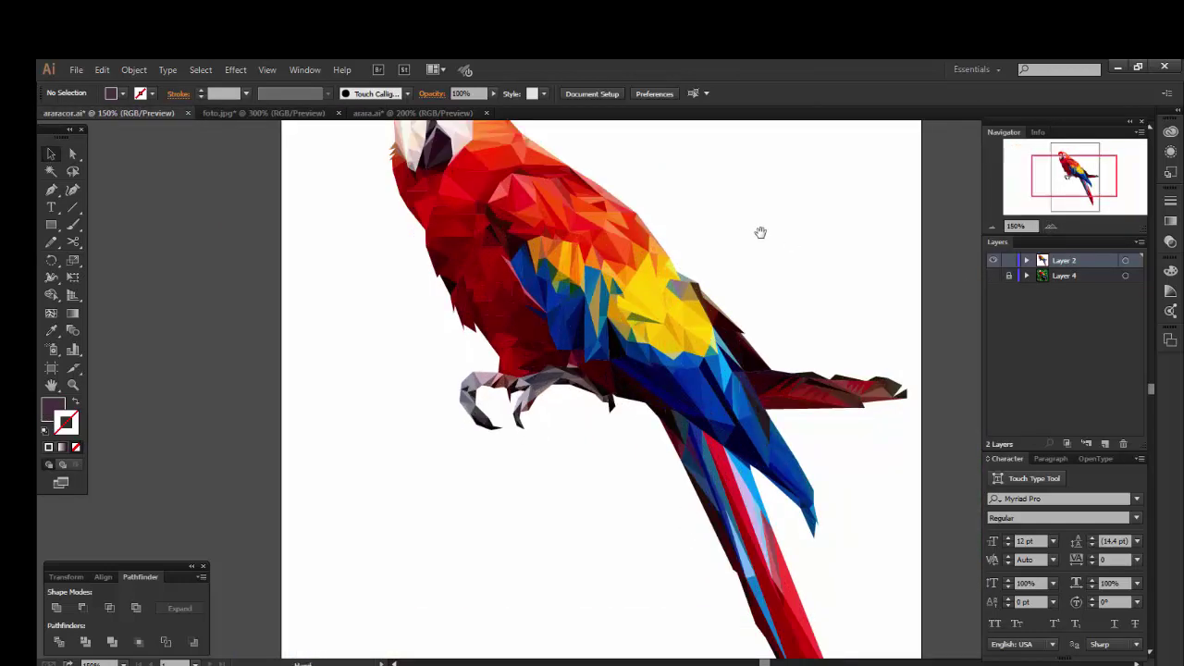
mouse_move(761, 232)
mouse_down()
mouse_move(771, 283)
mouse_move(762, 322)
mouse_up()
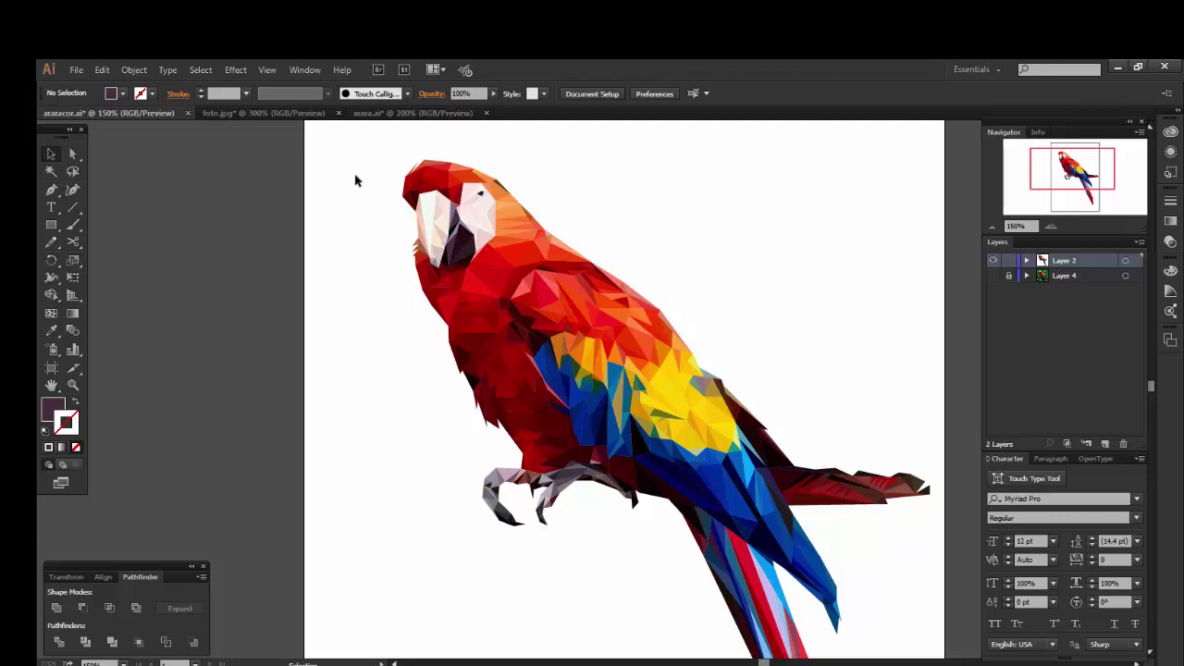
key(space)
mouse_move(422, 522)
mouse_down()
mouse_move(415, 391)
mouse_move(404, 515)
mouse_move(377, 466)
mouse_move(394, 447)
mouse_up()
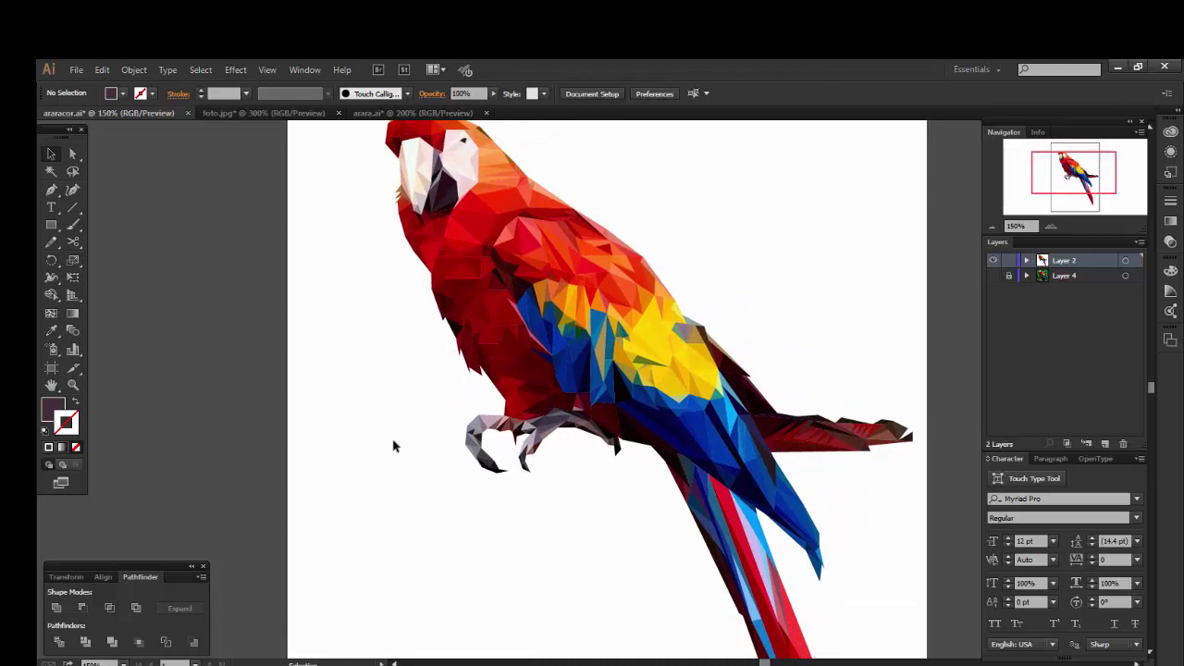
scroll(384, 407, up, 1)
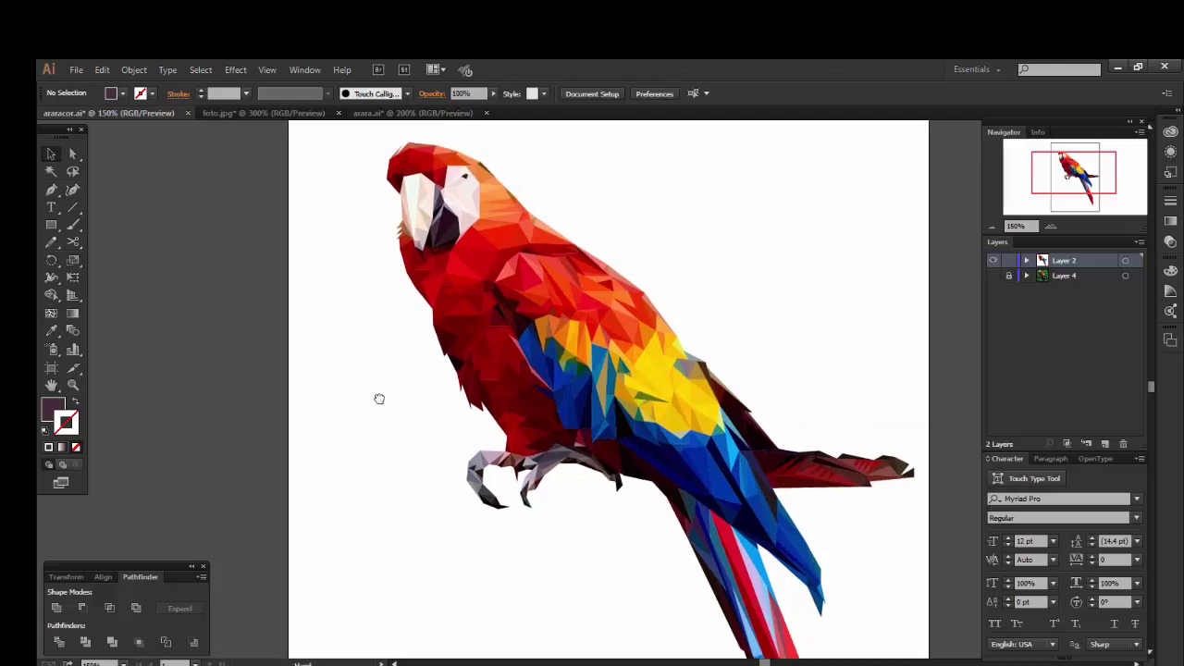